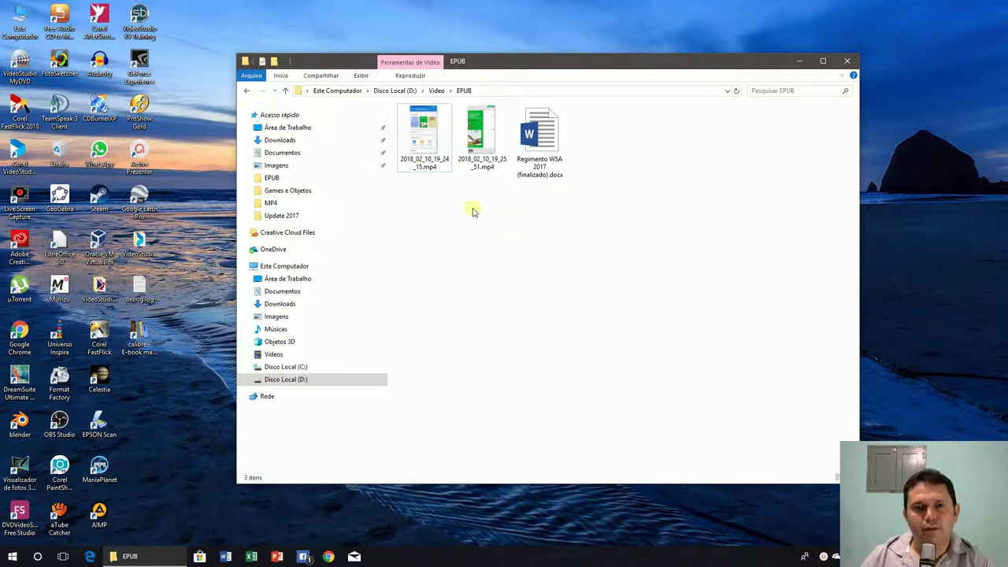
- Play the video 2018_02_10_19_25_51.mp4 from the EPUB folder to view the document's pages, and close the player
double_click(482, 138)
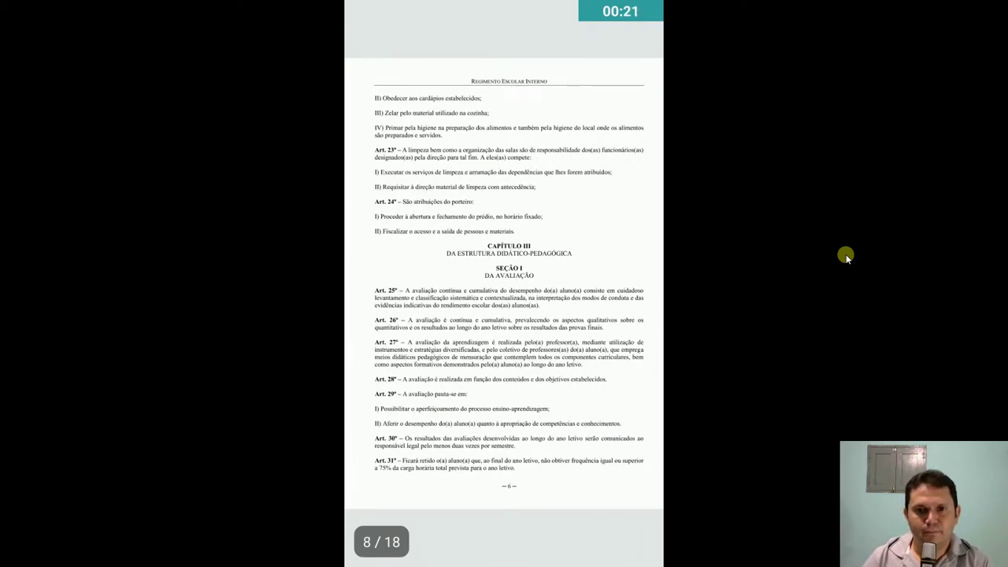
key("Escape")
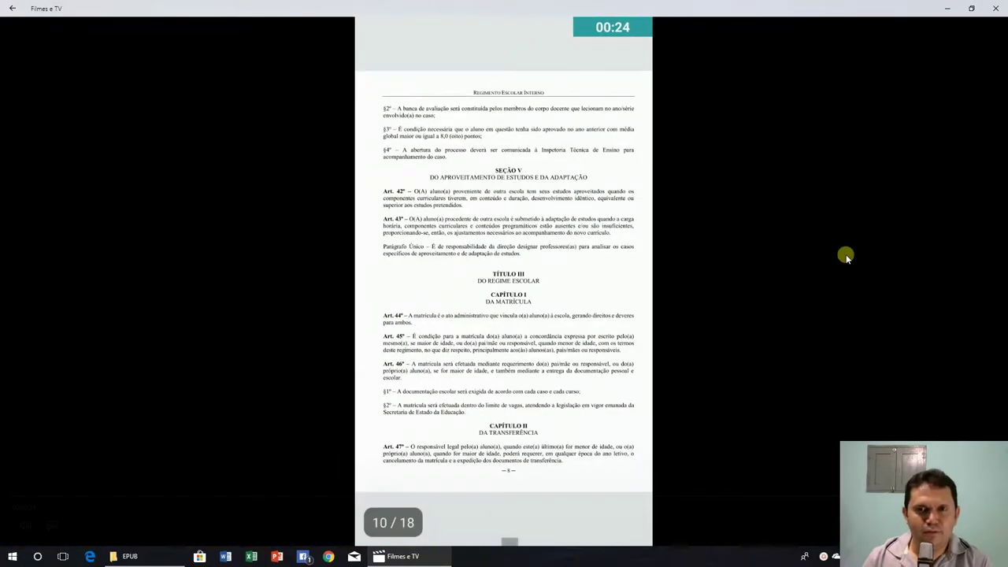
left_click(995, 8)
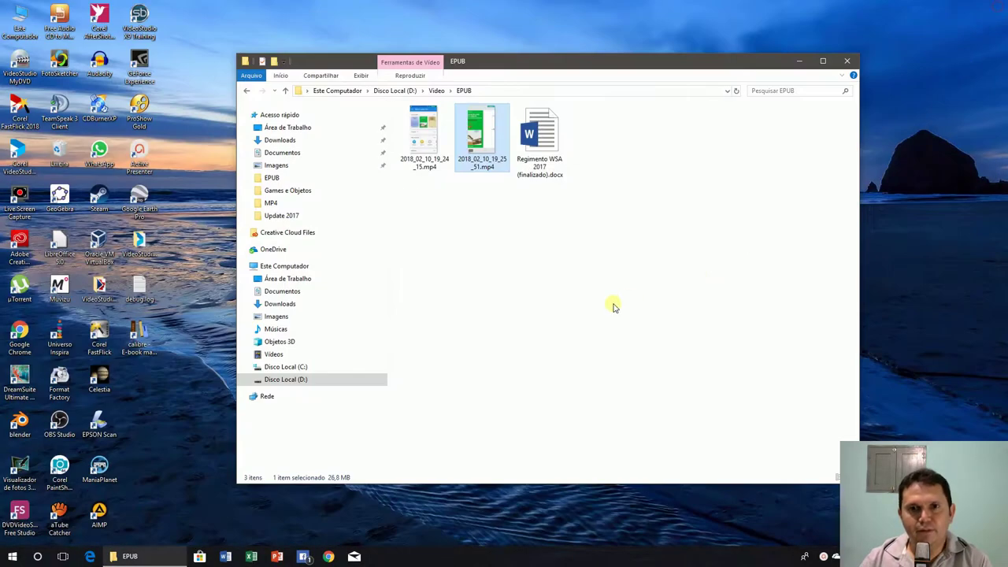
left_click(614, 307)
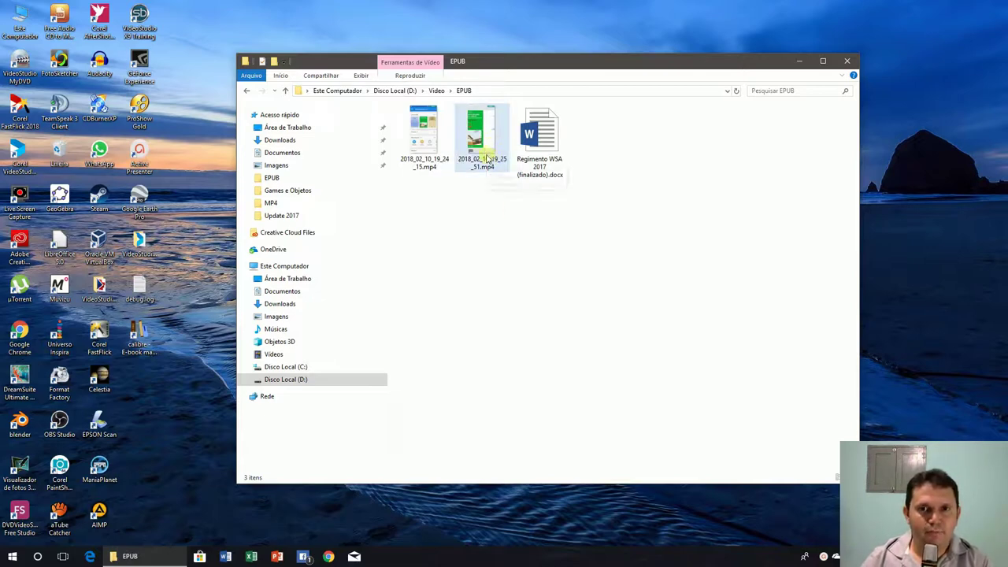
- Play 2018_02_10_19_24_15.mp4, pausing at the reading apps and at Seção IV of the e-book, and close the player
mouse_move(504, 154)
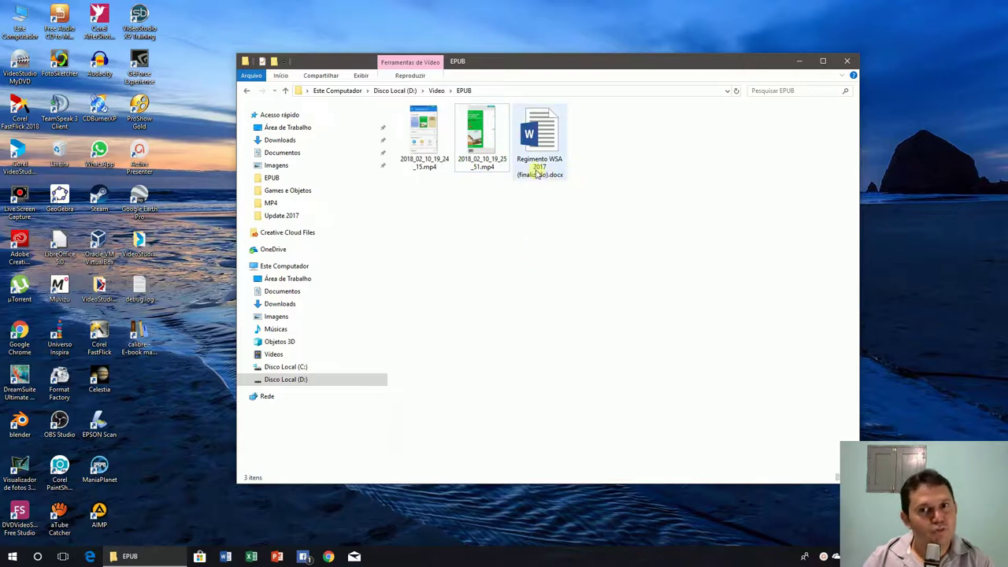
mouse_move(551, 162)
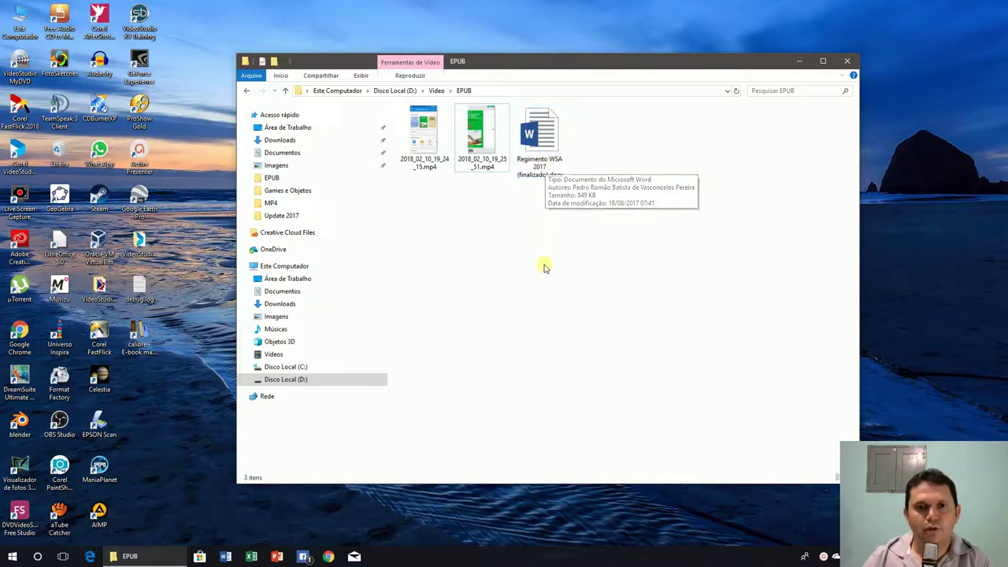
double_click(423, 138)
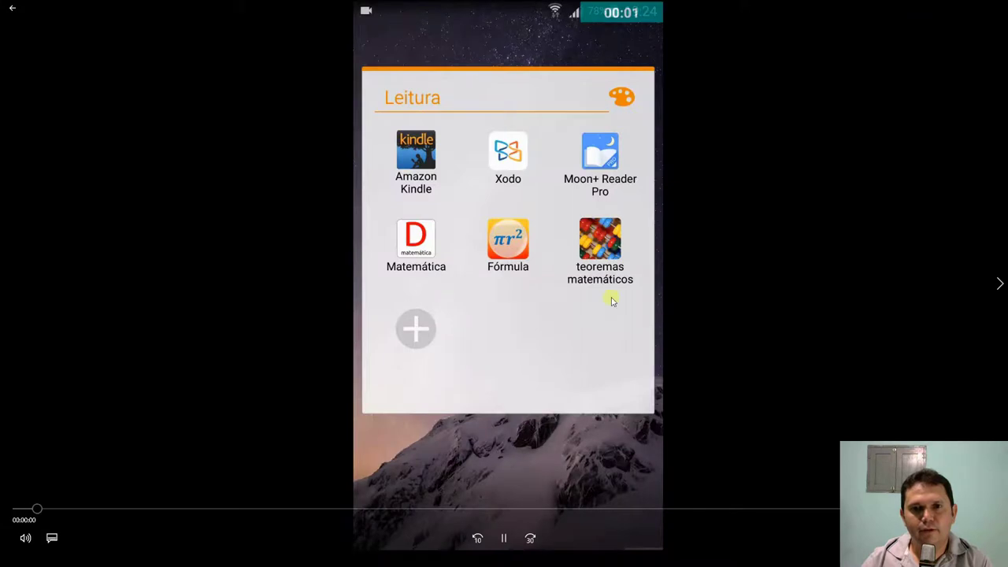
left_click(505, 538)
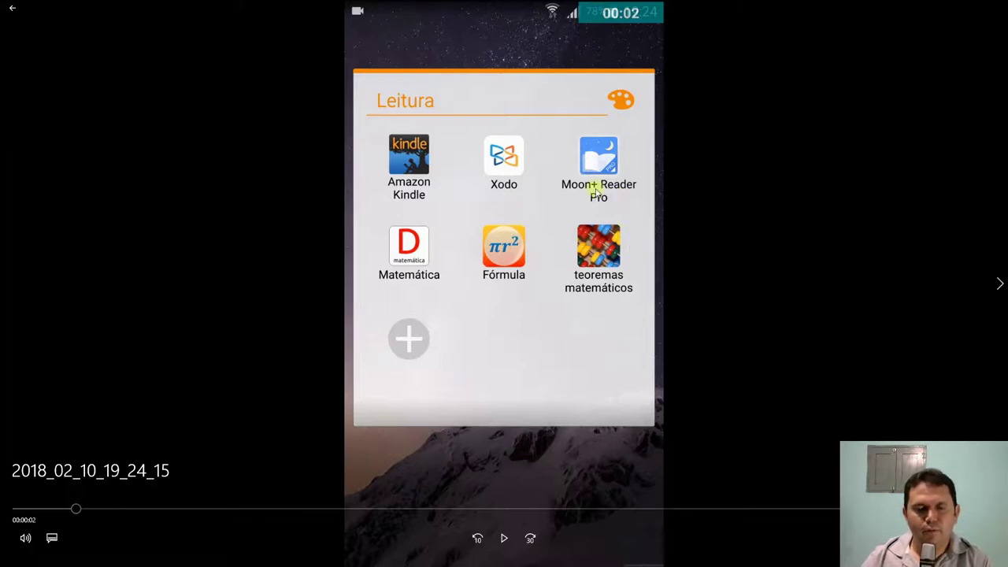
left_click(503, 539)
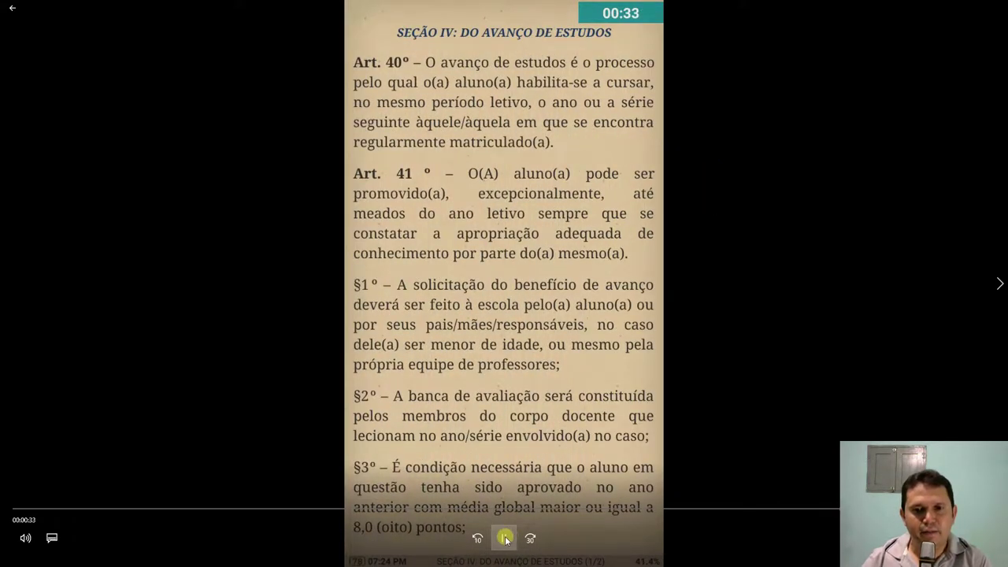
left_click(517, 231)
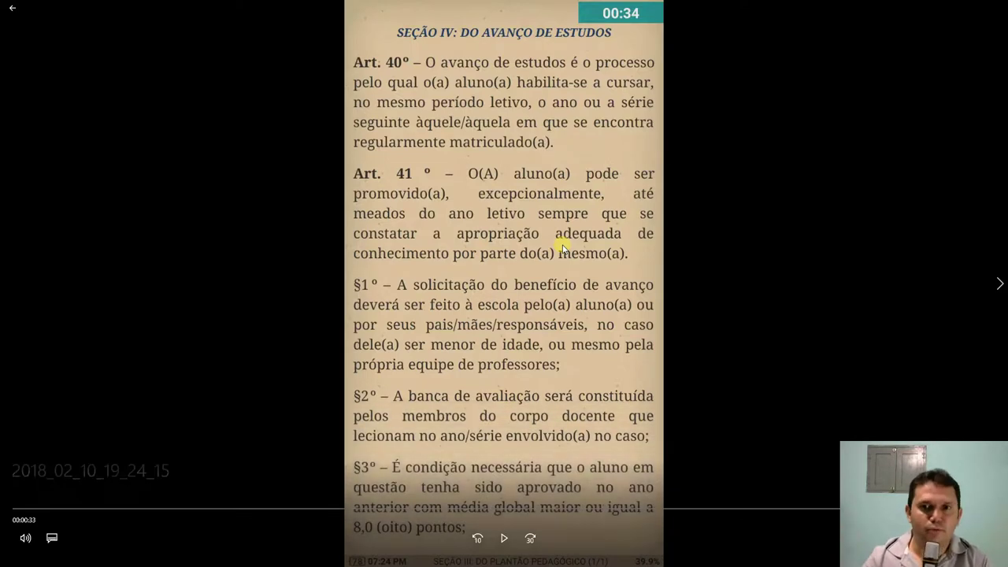
left_click(504, 538)
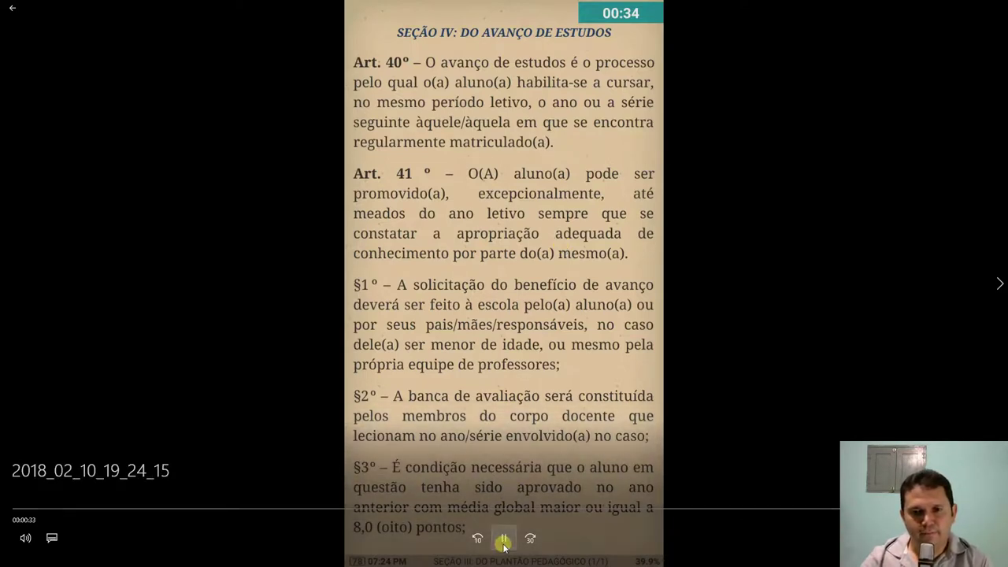
double_click(762, 364)
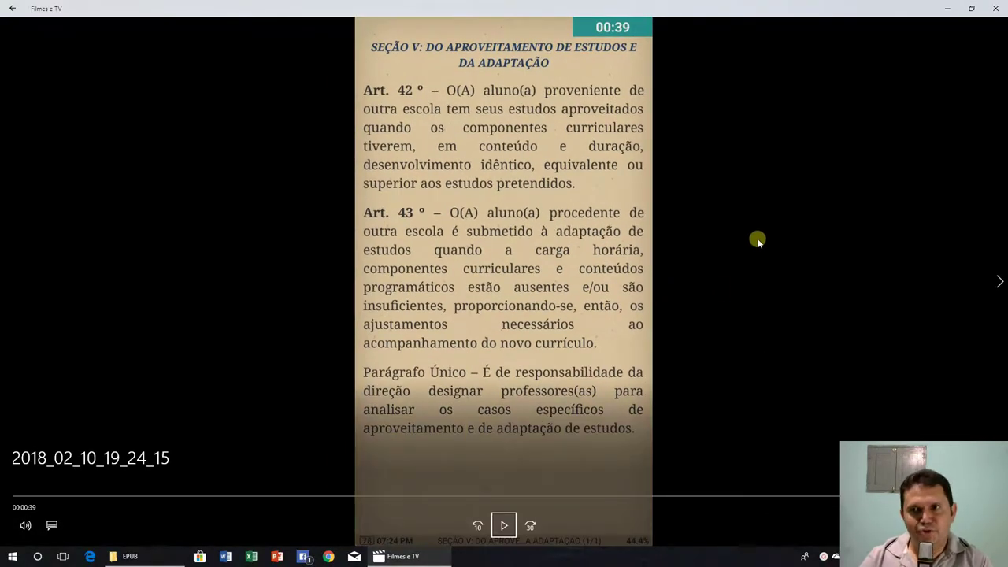
left_click(995, 8)
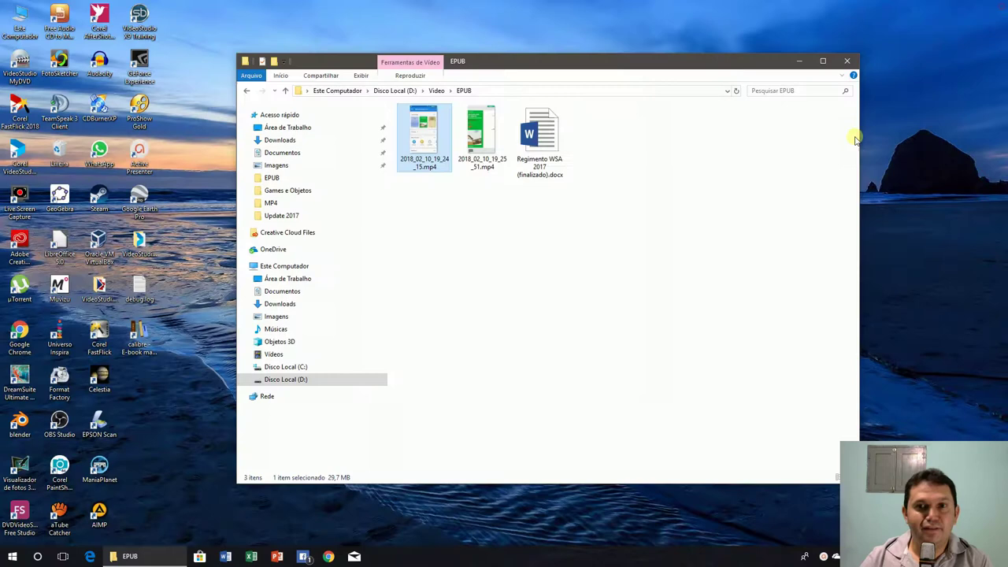
left_click(545, 282)
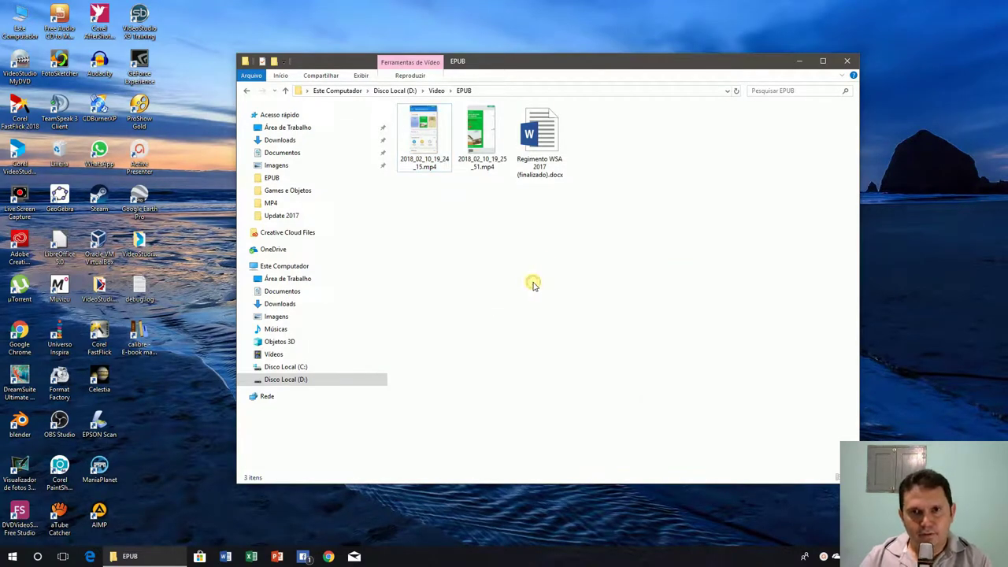
left_click_drag(542, 66, 527, 69)
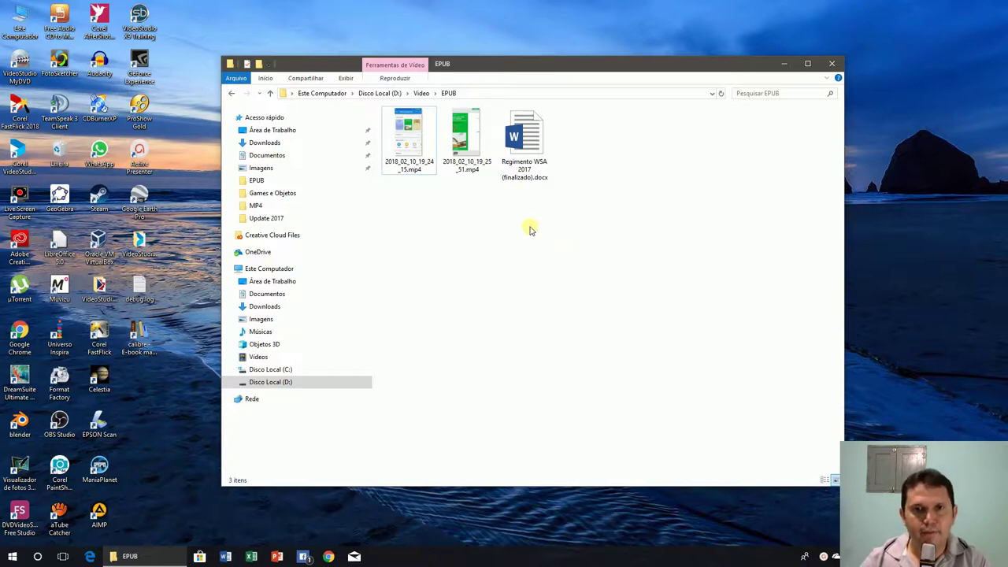
left_click(144, 354)
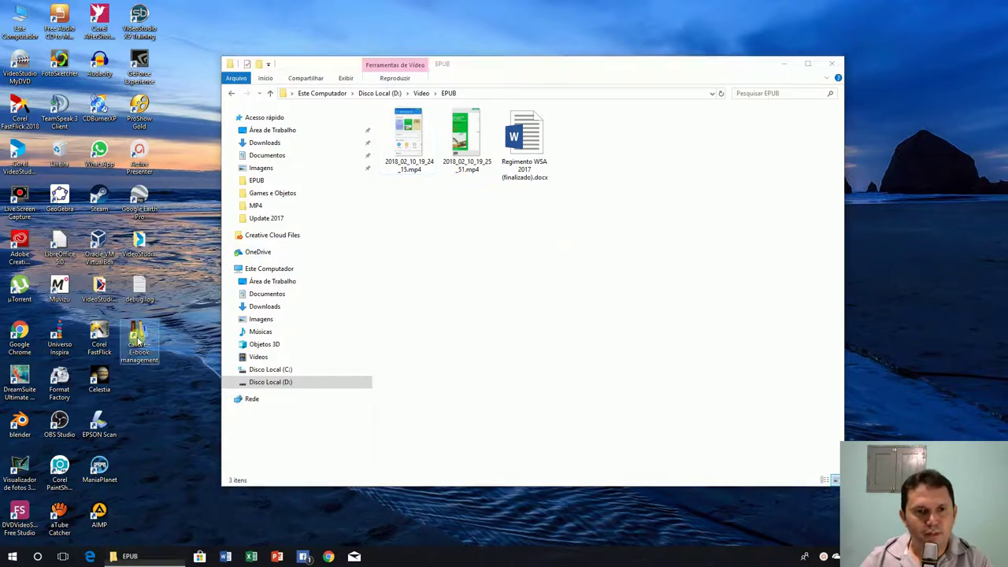
left_click(183, 335)
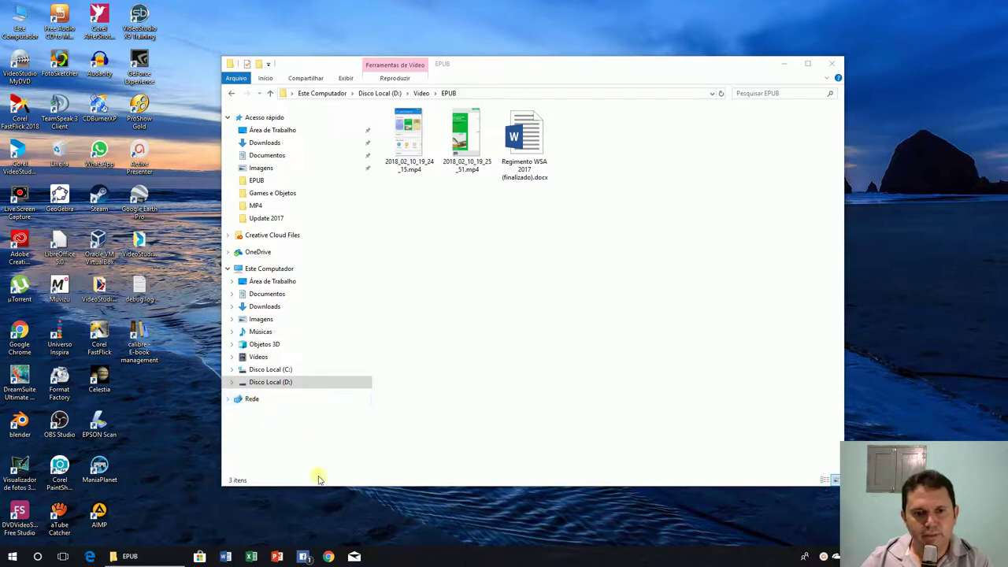
- Switch to Chrome and search Google for "calibre"
left_click(329, 557)
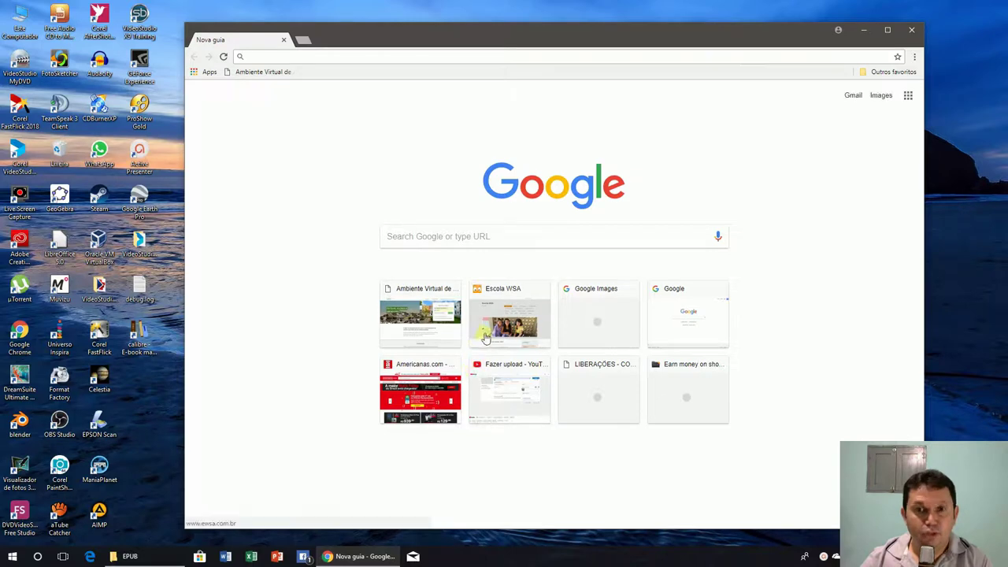
left_click(482, 238)
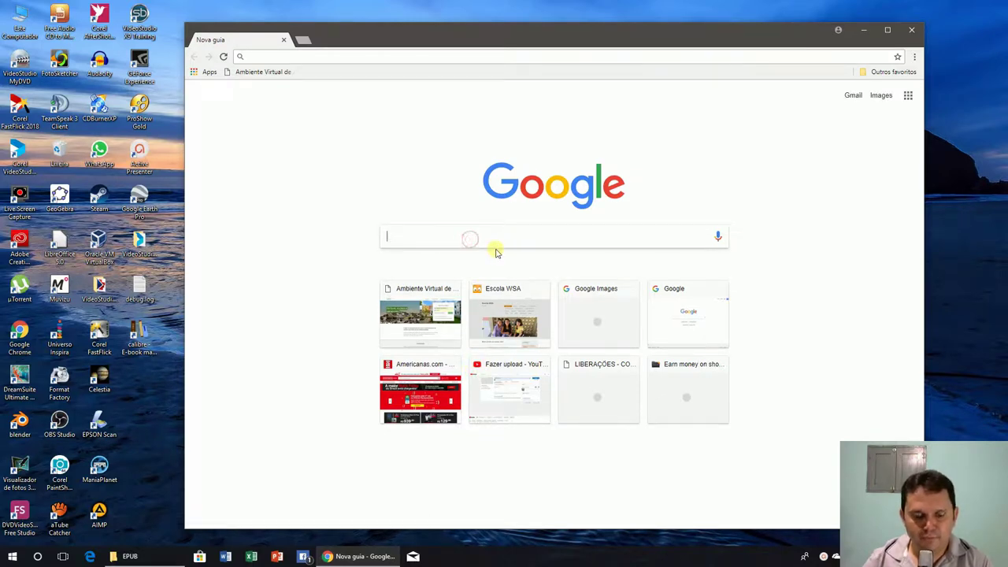
type("calibre")
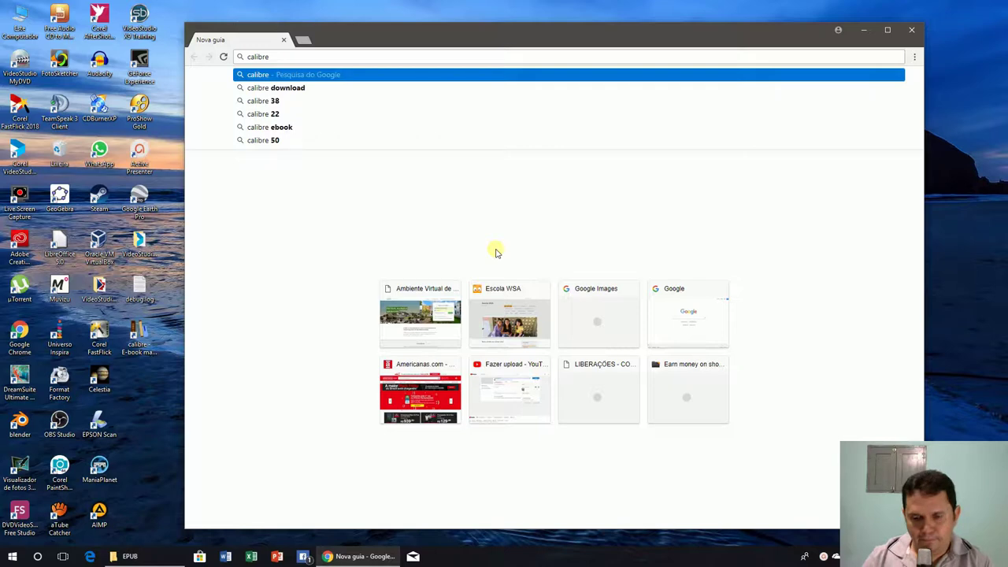
key("Return")
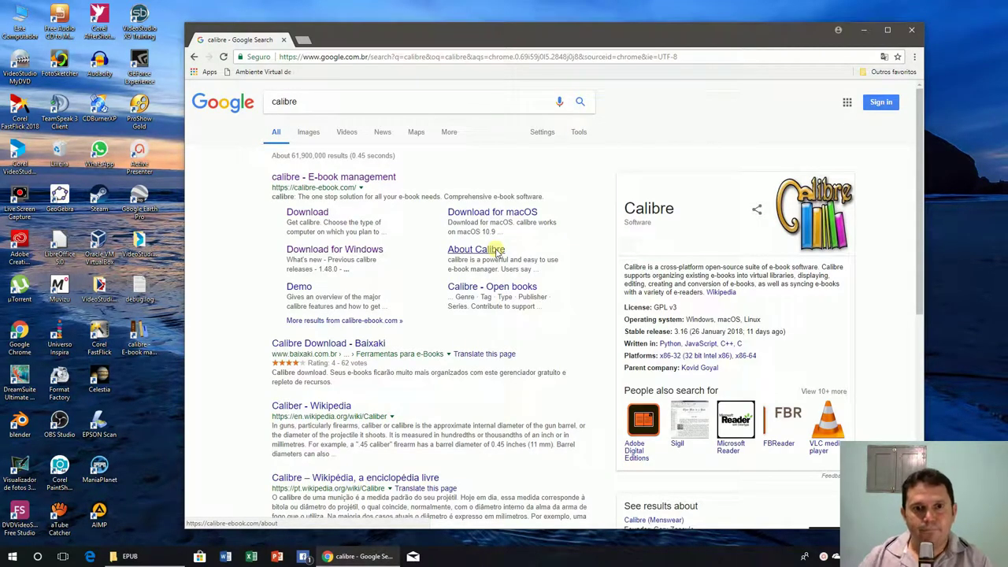
- Open the official calibre site's Windows download page to view its download links, and close the browser
left_click(357, 178)
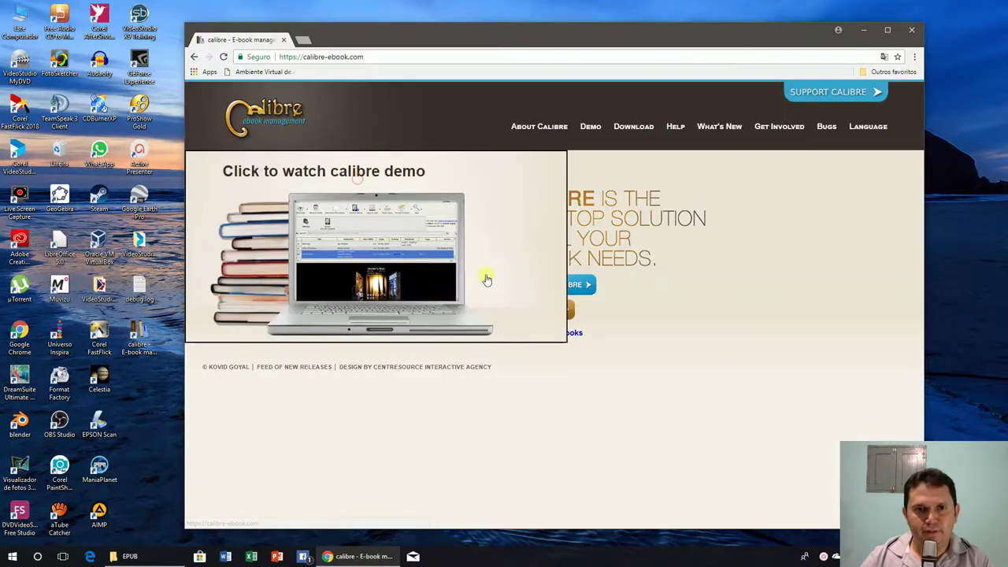
left_click(635, 126)
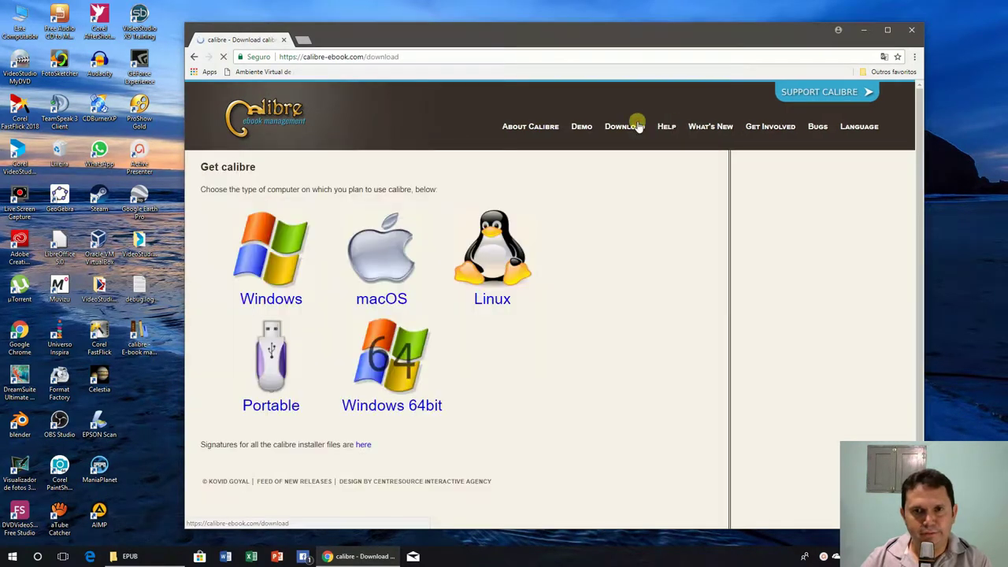
left_click(273, 300)
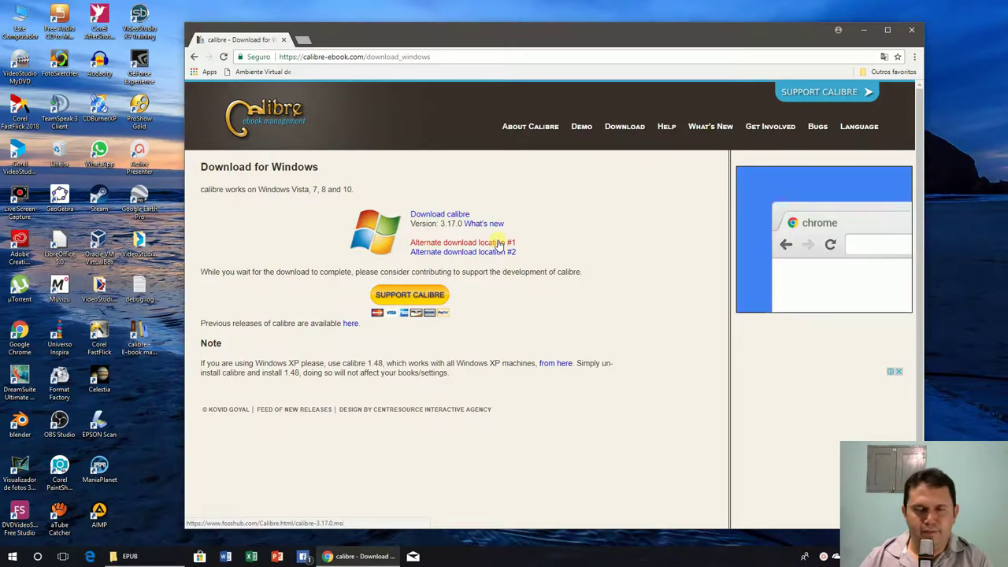
left_click(910, 31)
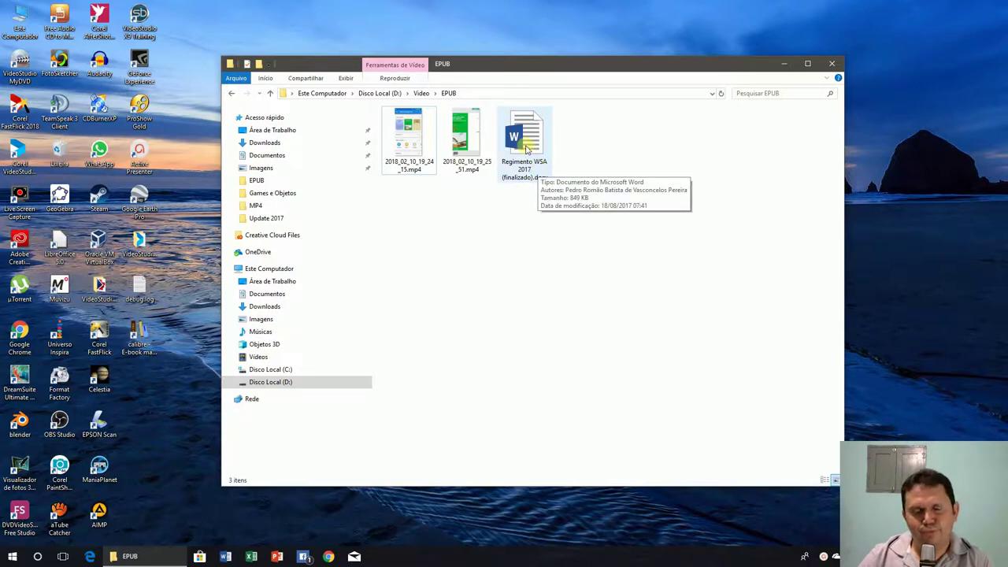
- Open Regimento WSA 2017 (finalizado).docx in Word, minimize the EPUB folder window and reposition the document window on the desktop
double_click(539, 169)
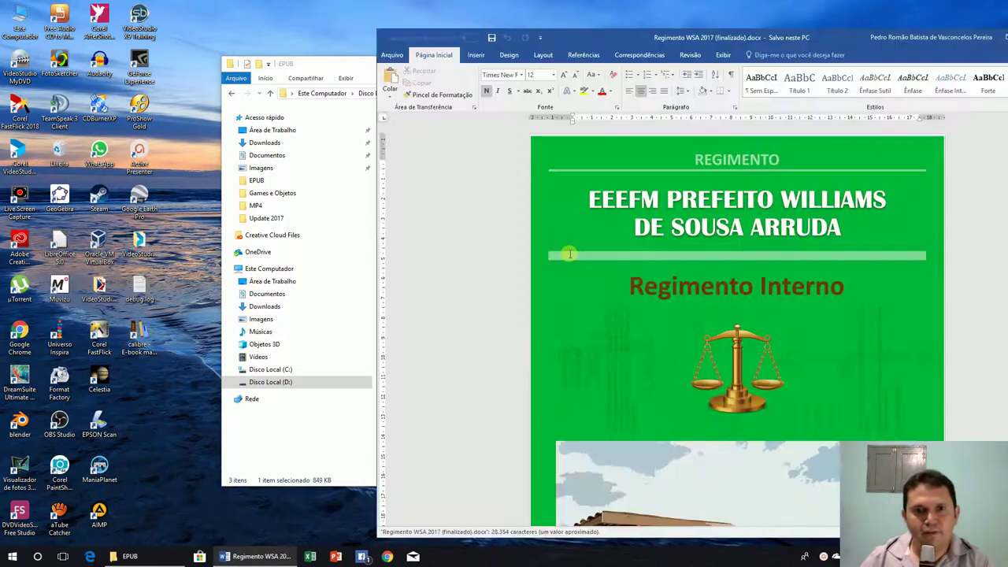
left_click_drag(642, 39, 433, 38)
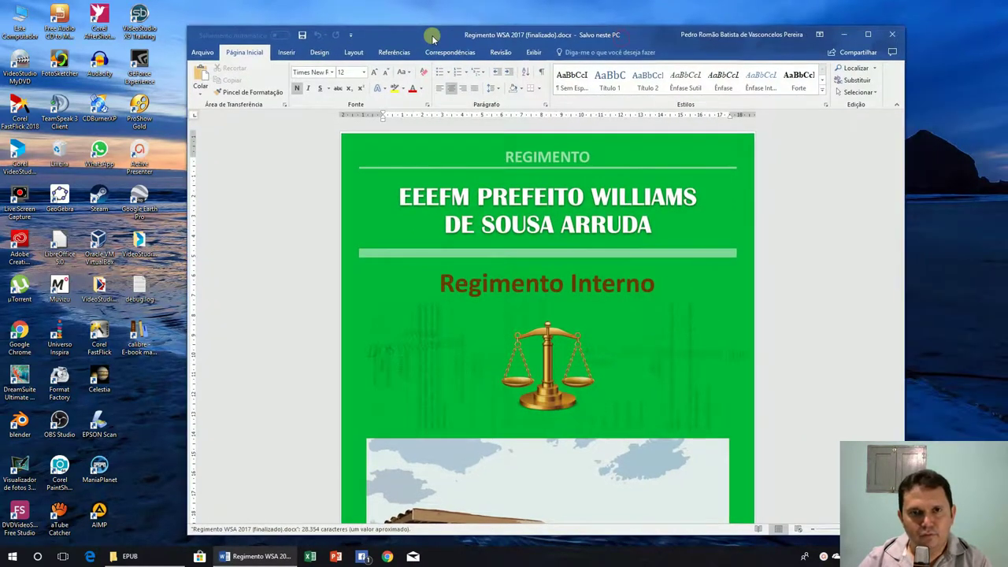
left_click(130, 556)
left_click(783, 63)
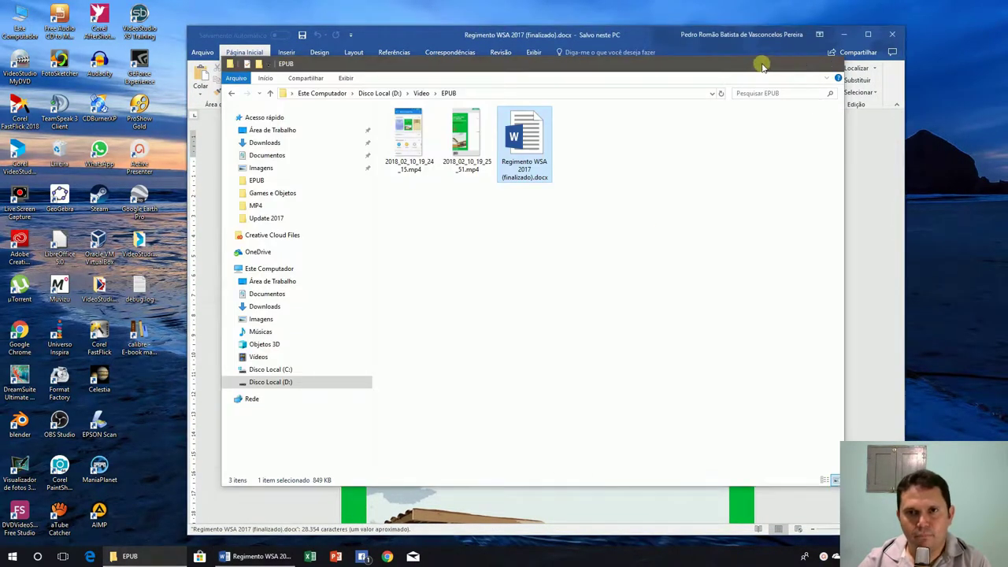
left_click_drag(522, 36, 500, 20)
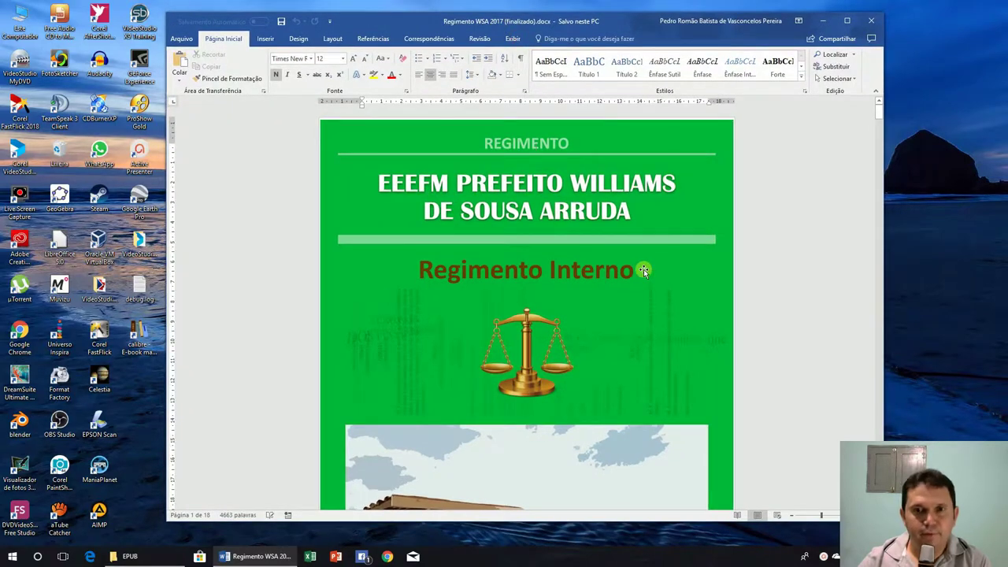
- Look through the Regimento document from the cover and index to the articles on the Conselho de Classe
scroll(643, 270, "down", 15)
scroll(659, 280, "down", 8)
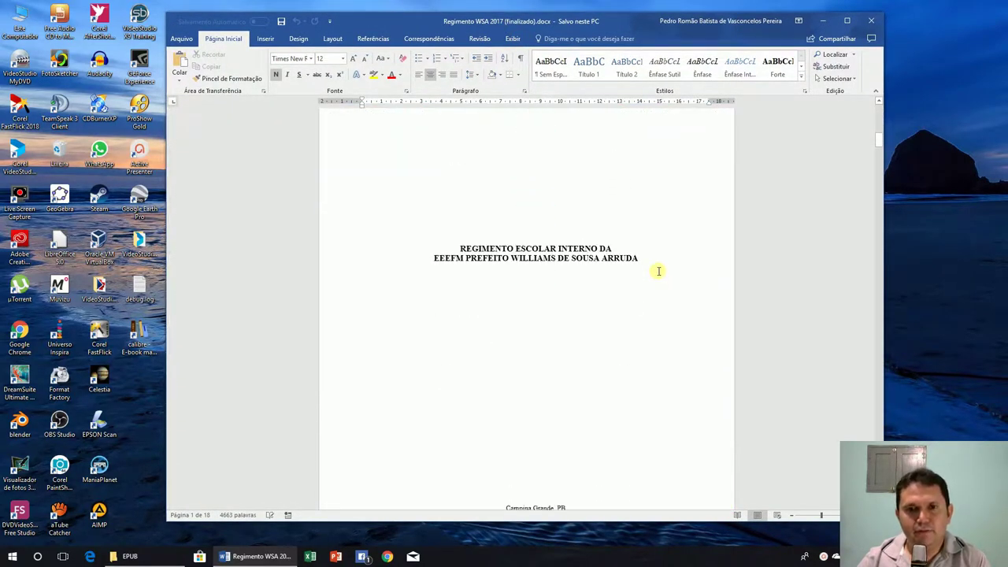
scroll(610, 234, "down", 15)
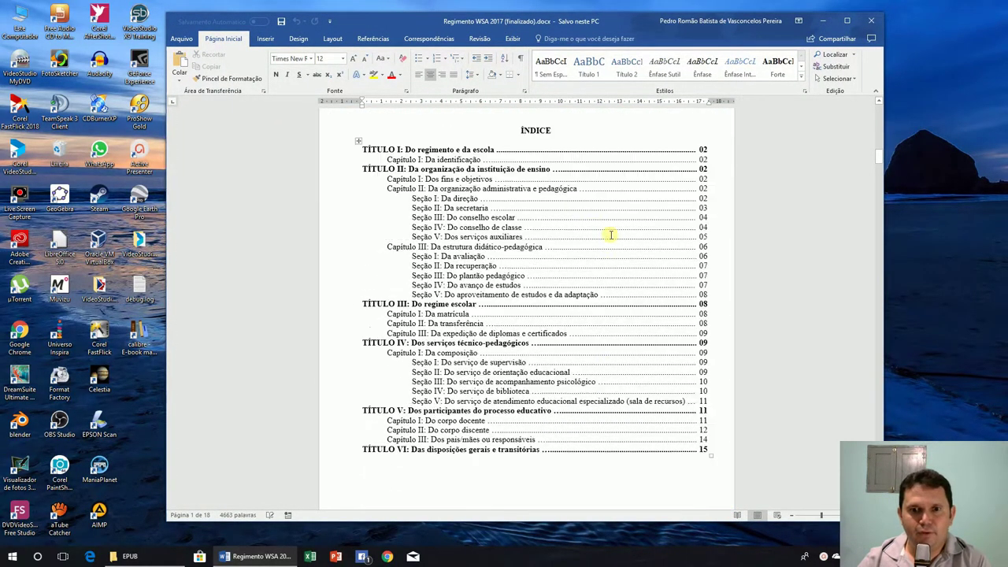
scroll(610, 235, "down", 6)
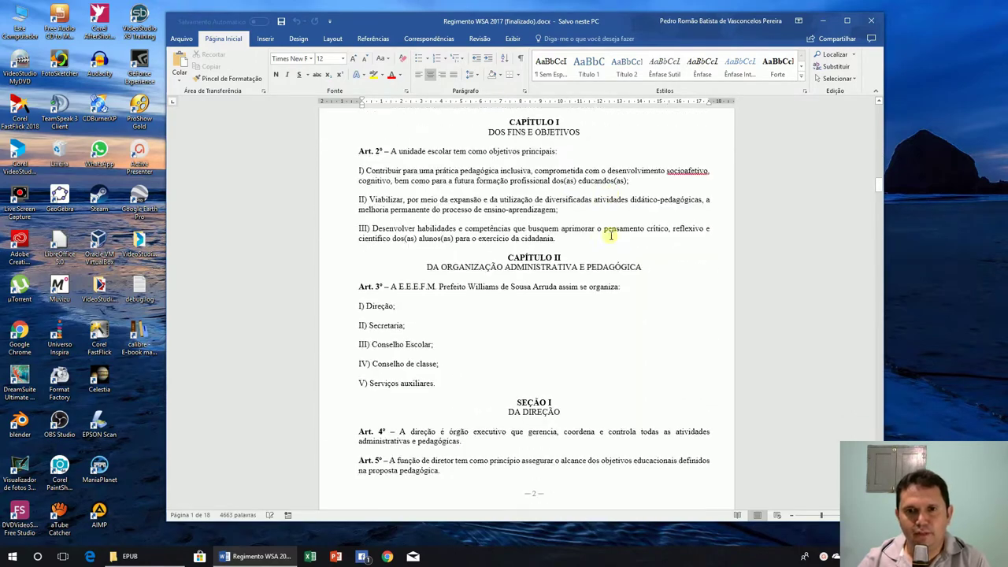
scroll(614, 245, "down", 20)
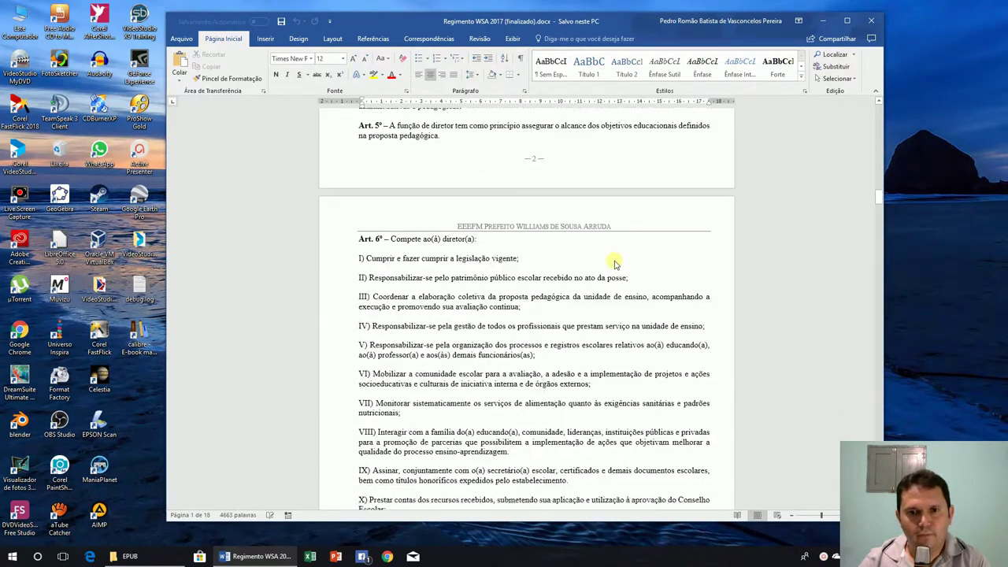
scroll(616, 264, "down", 14)
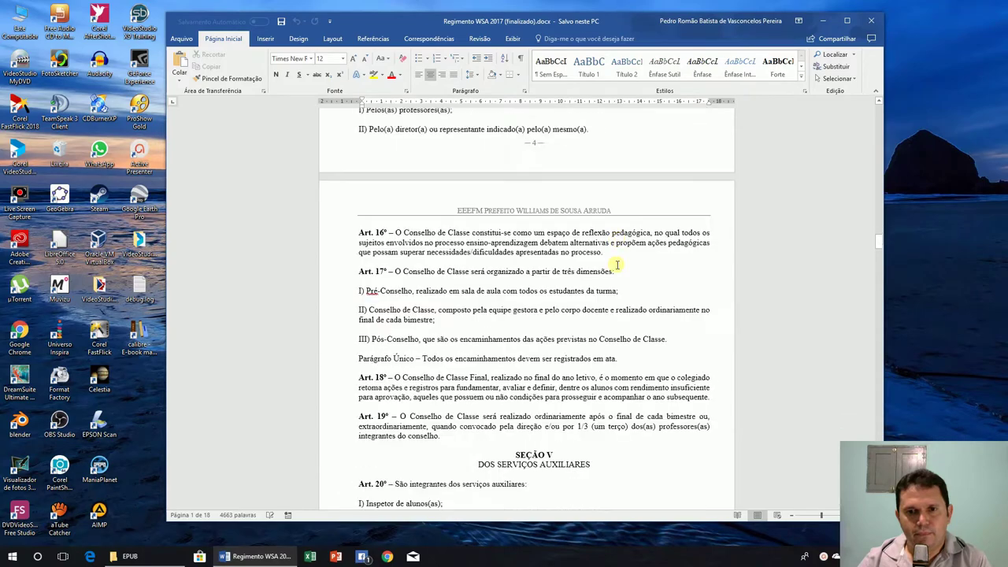
scroll(618, 267, "up", 4)
scroll(618, 266, "up", 4)
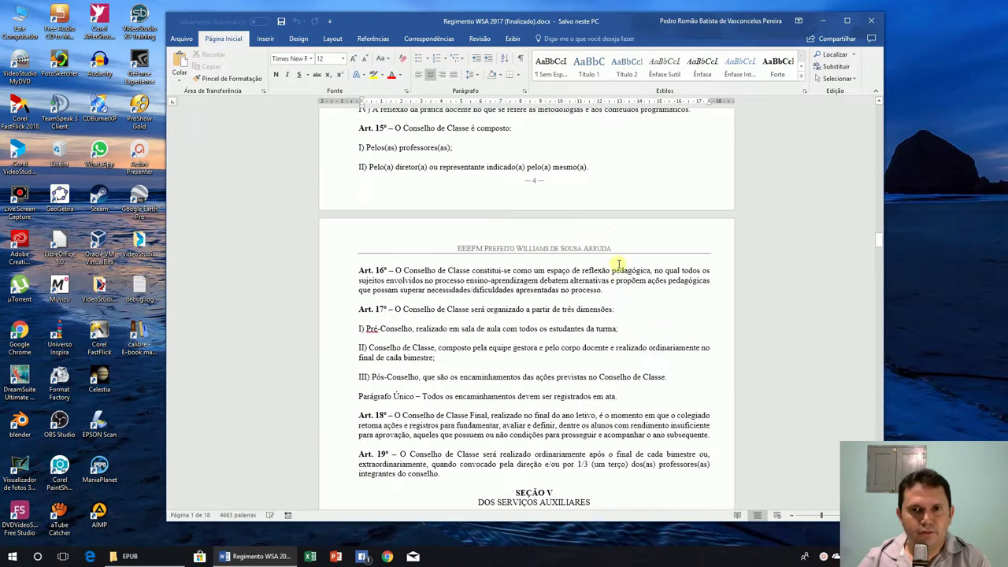
- Look back through the regulations from the Conselho de Classe articles, past the index, to the title page and green cover
scroll(555, 240, "down", 7)
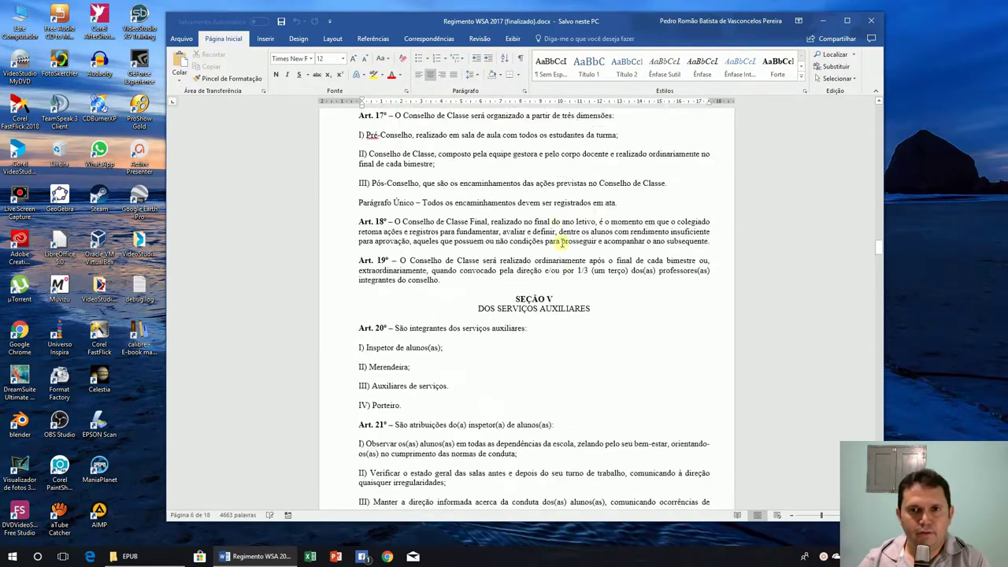
scroll(563, 236, "up", 6)
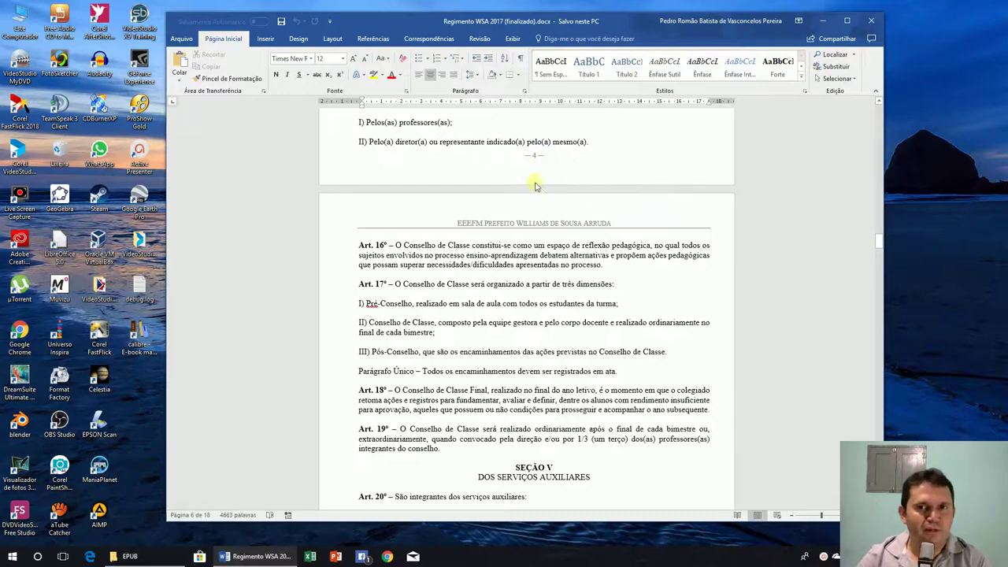
scroll(542, 184, "up", 20)
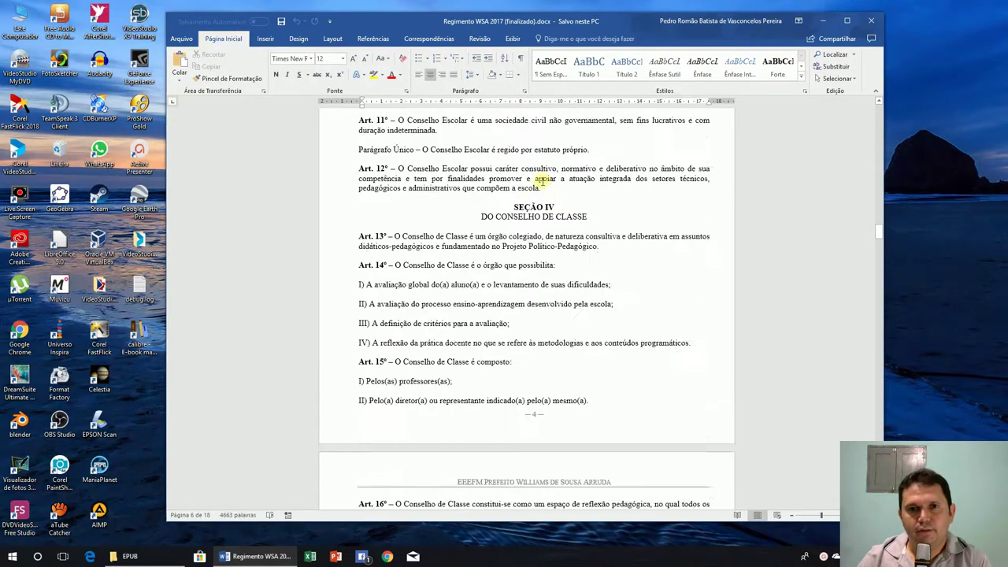
scroll(542, 181, "up", 15)
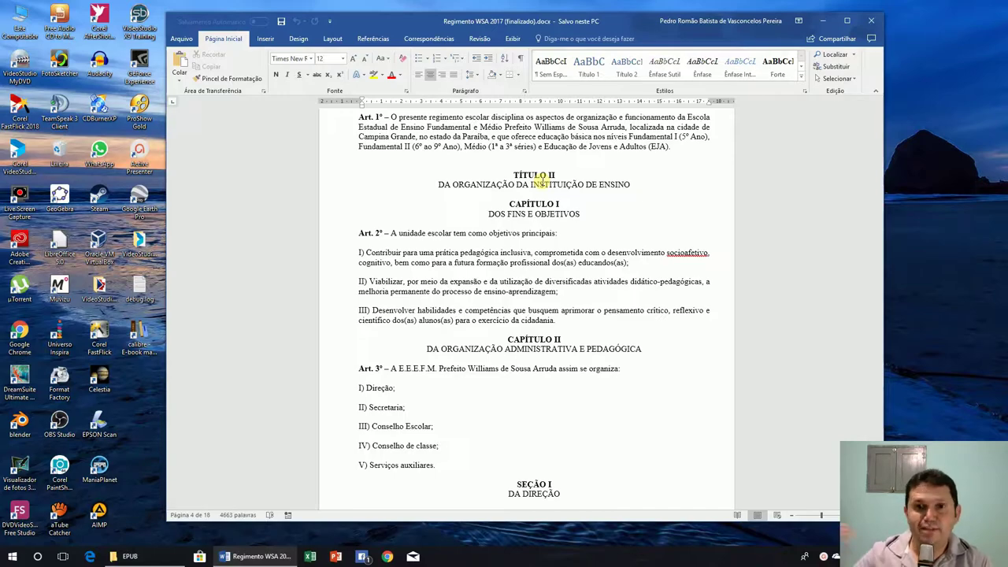
scroll(536, 180, "up", 10)
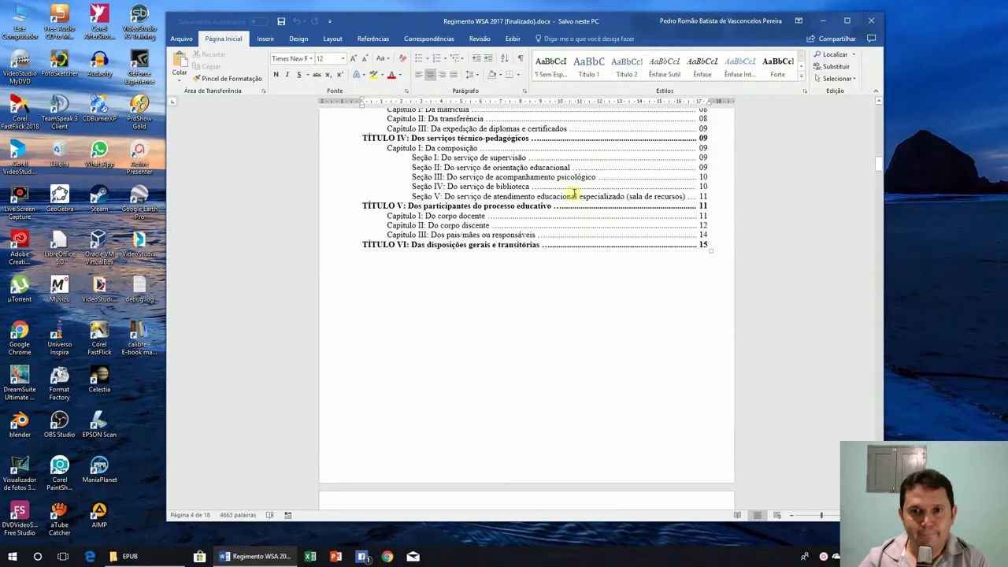
scroll(574, 193, "up", 15)
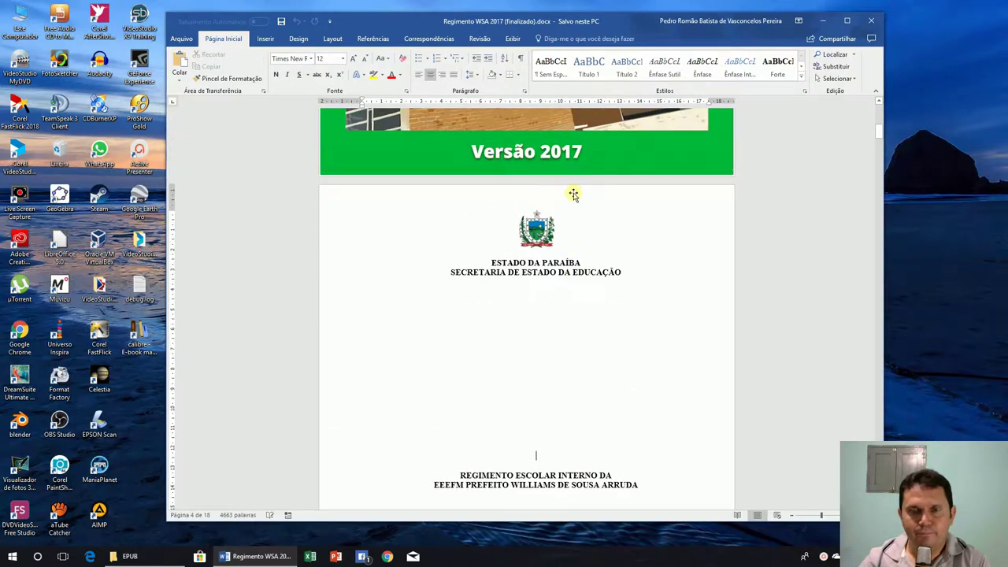
scroll(573, 193, "up", 3)
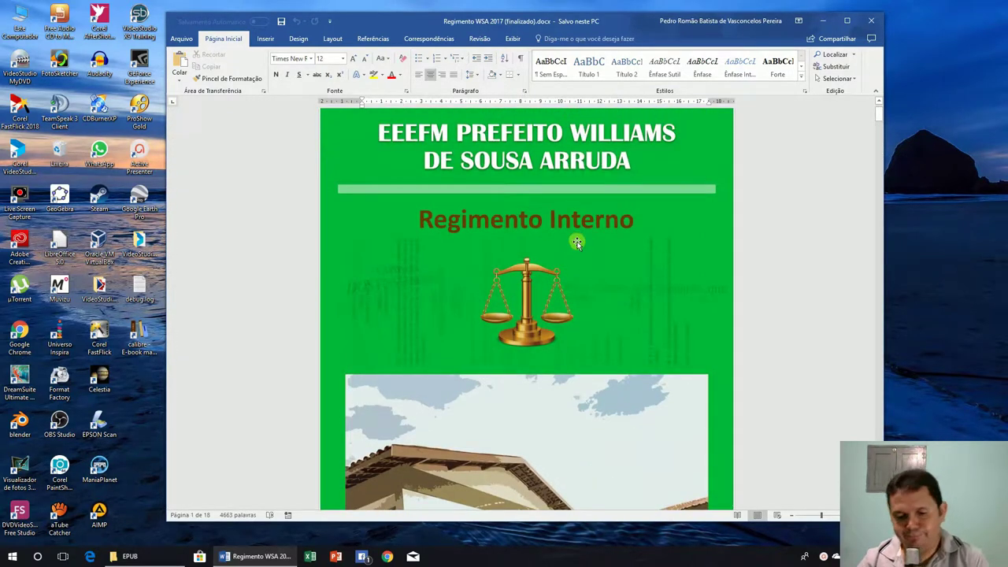
scroll(577, 238, "up", 1)
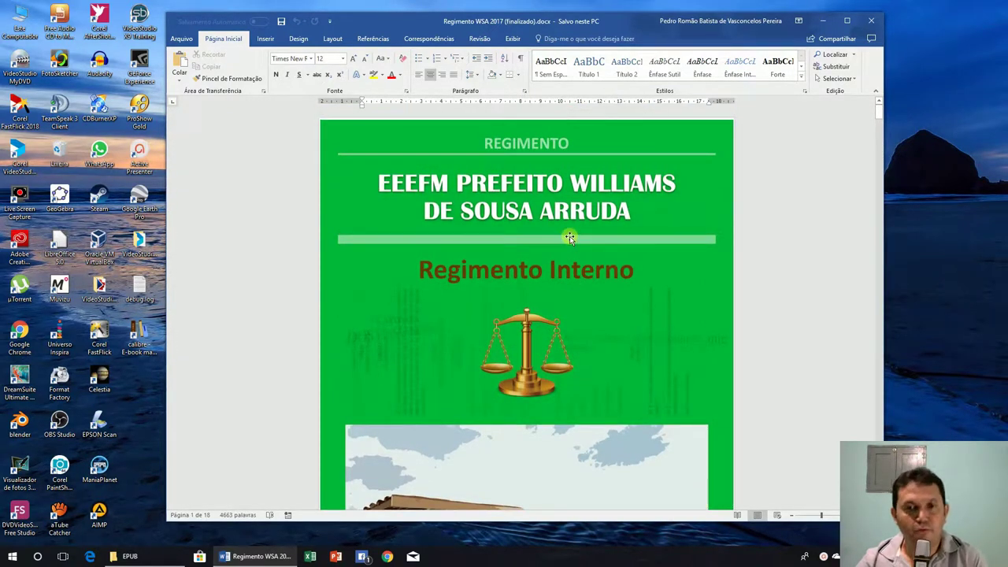
scroll(659, 260, "down", 3)
scroll(686, 275, "down", 2)
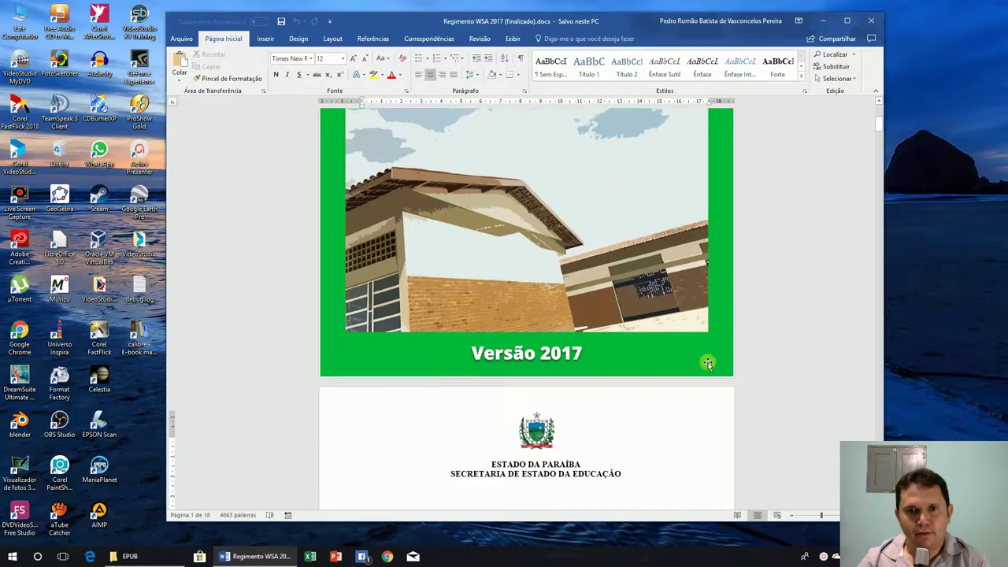
scroll(704, 360, "up", 5)
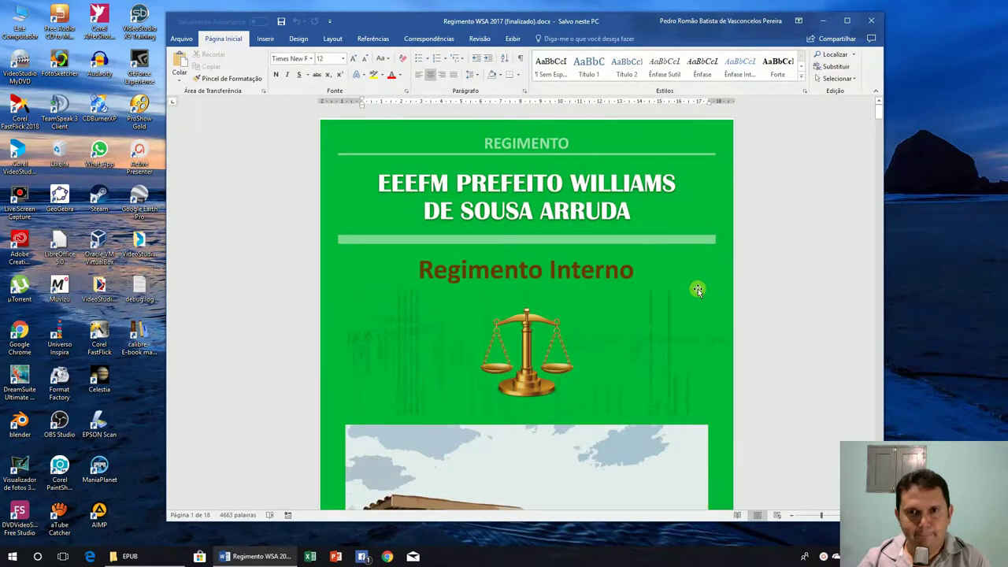
- Delete the green cover image, the empty lines above the coat of arms and the coat of arms itself
left_click(582, 295)
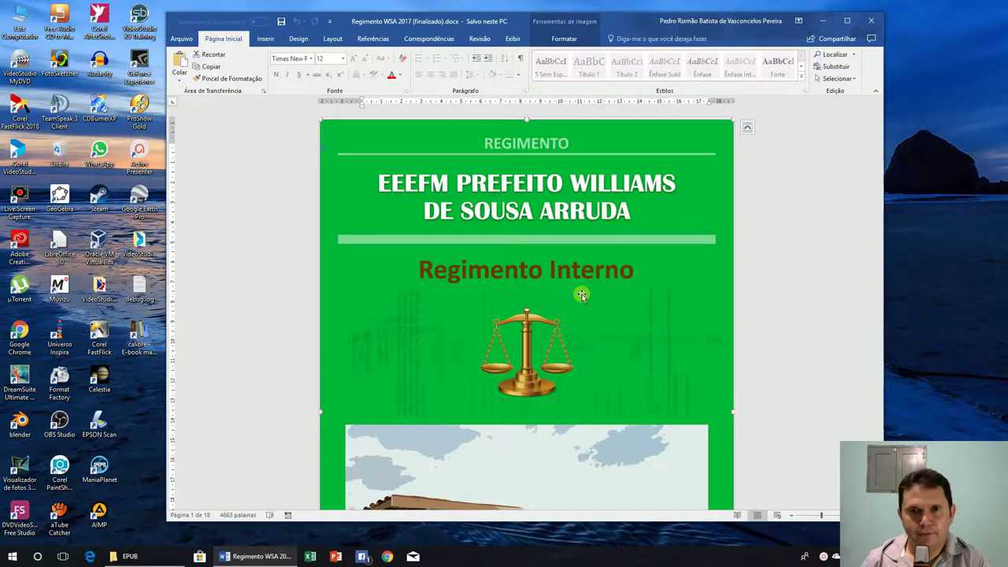
key("Delete")
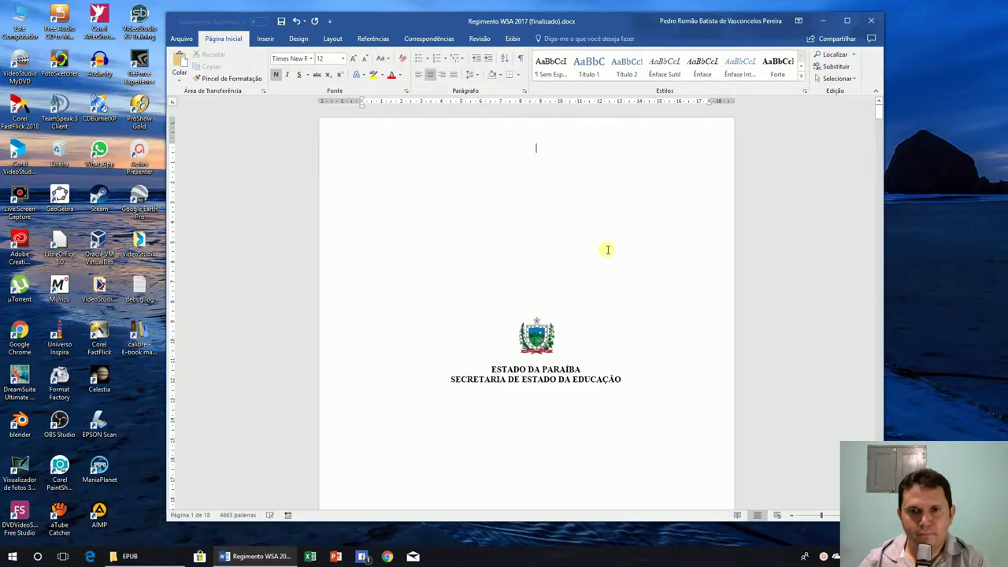
key("Delete")
key("Delete")
key("Delete")
key("Delete")
key("Delete")
key("Delete")
key("Delete")
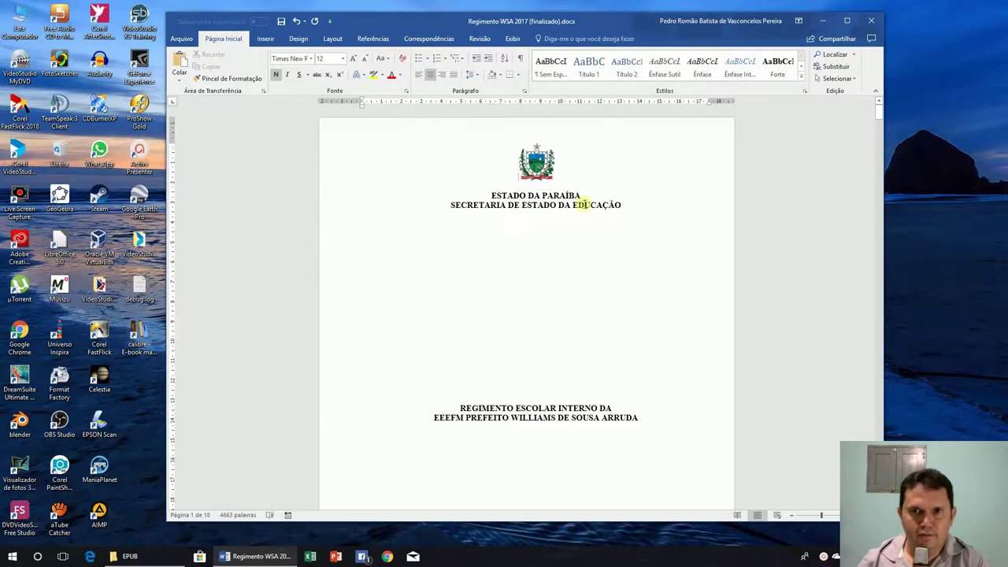
key("shift+Left")
key("BackSpace")
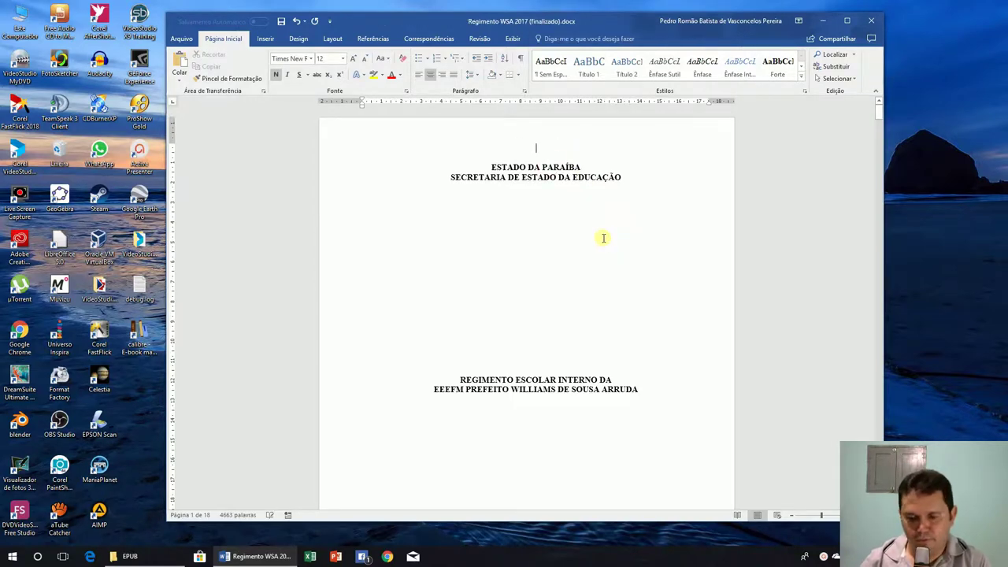
- Delete the title page text, the index and the remaining blank space so the document starts at the complete TÍTULO I heading
key("shift+Down")
key("shift+Down")
key("shift+Down")
key("shift+Down")
key("shift+Down")
key("shift+Down")
key("shift+Down")
key("shift+Down")
key("shift+Down")
key("shift+Down")
key("shift+Down")
key("shift+Down")
key("shift+Down")
key("shift+Down")
key("shift+Down")
key("shift+Down")
key("shift+Down")
key("shift+Down")
key("shift+Down")
key("shift+Down")
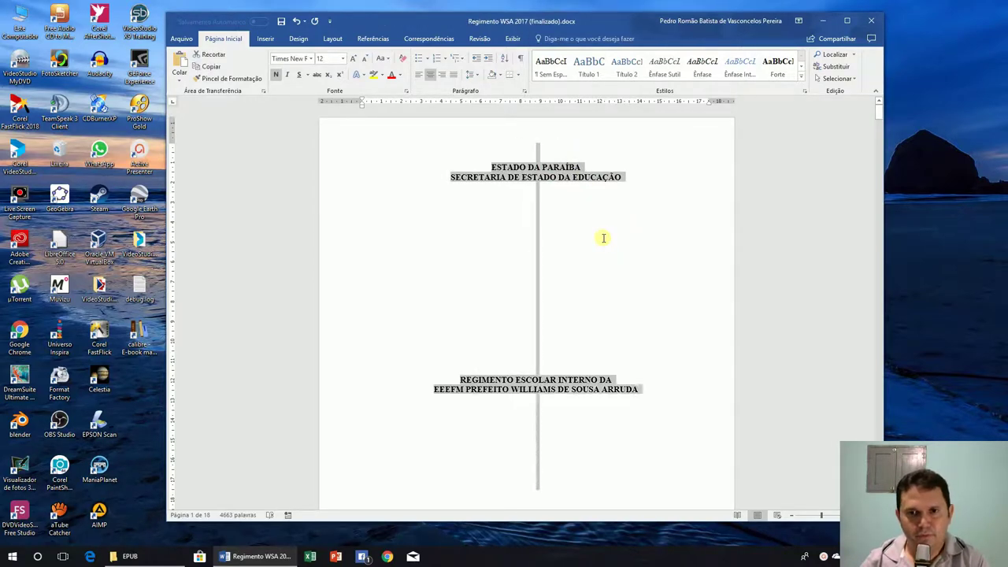
key("shift+Down")
key("shift+Down")
key("shift+Down")
key("shift+Down")
key("shift+Down")
key("shift+Down")
key("shift+Down")
key("shift+Down")
key("shift+Down")
key("shift+Down")
key("shift+Down")
key("shift+Down")
key("shift+Down")
key("shift+Down")
key("shift+Down")
key("shift+Down")
key("shift+Down")
key("shift+Down")
key("shift+Down")
key("shift+Down")
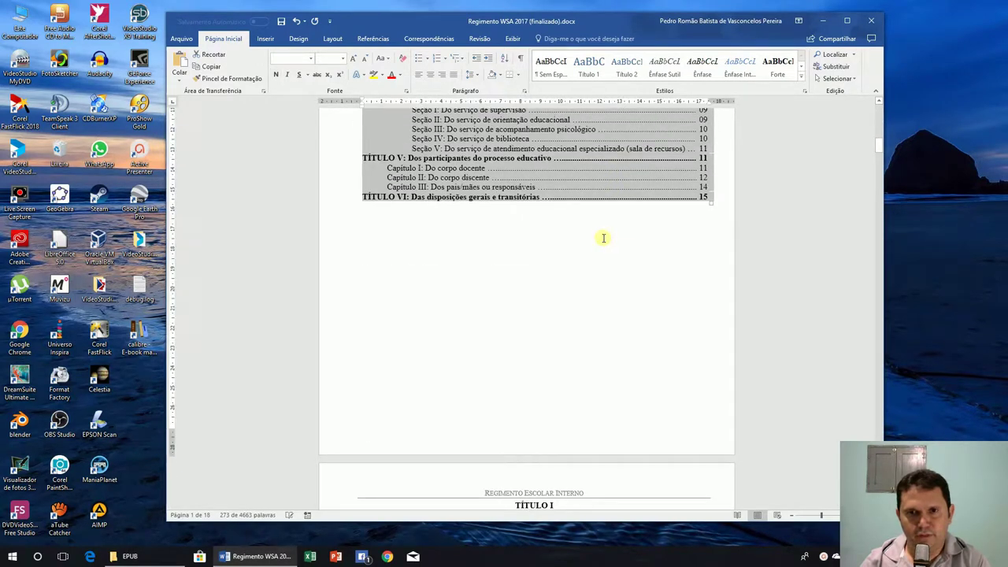
key("shift+Up")
key("shift+Down")
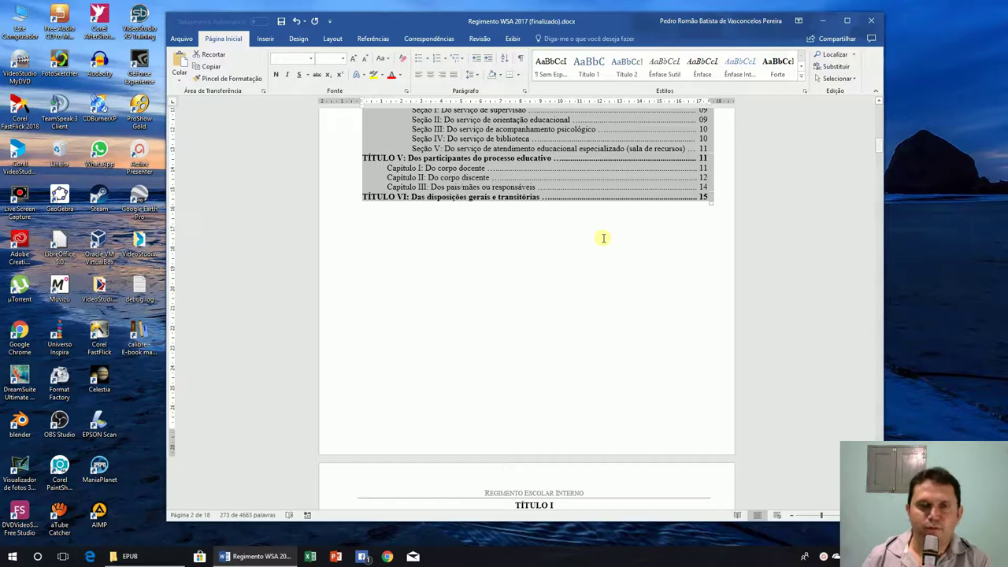
key("Delete")
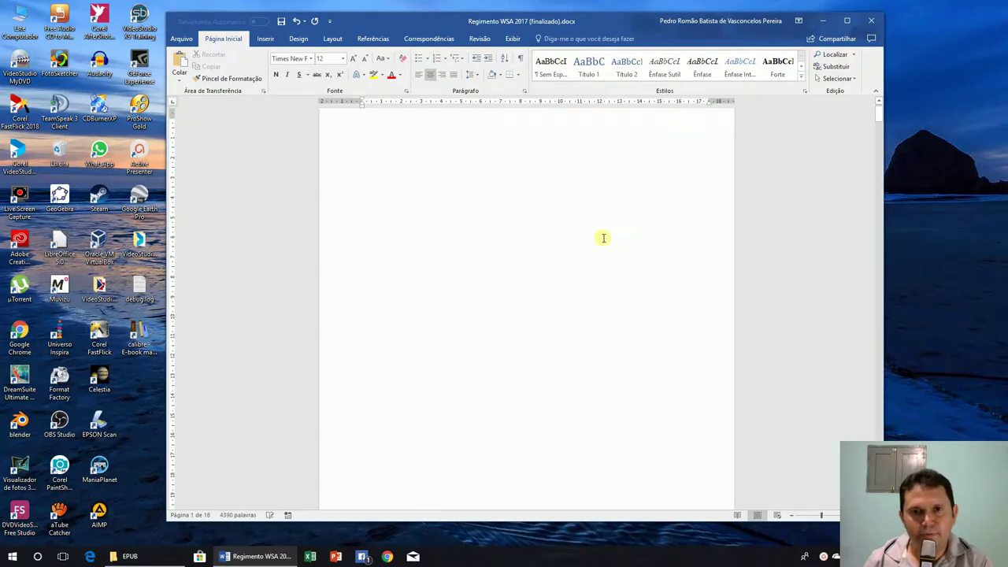
key("Delete")
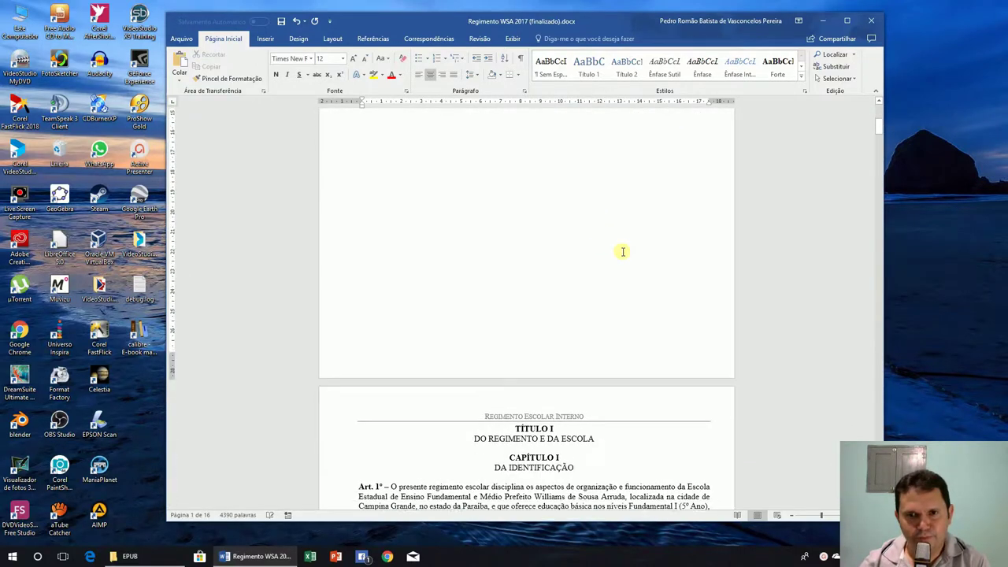
key("Delete")
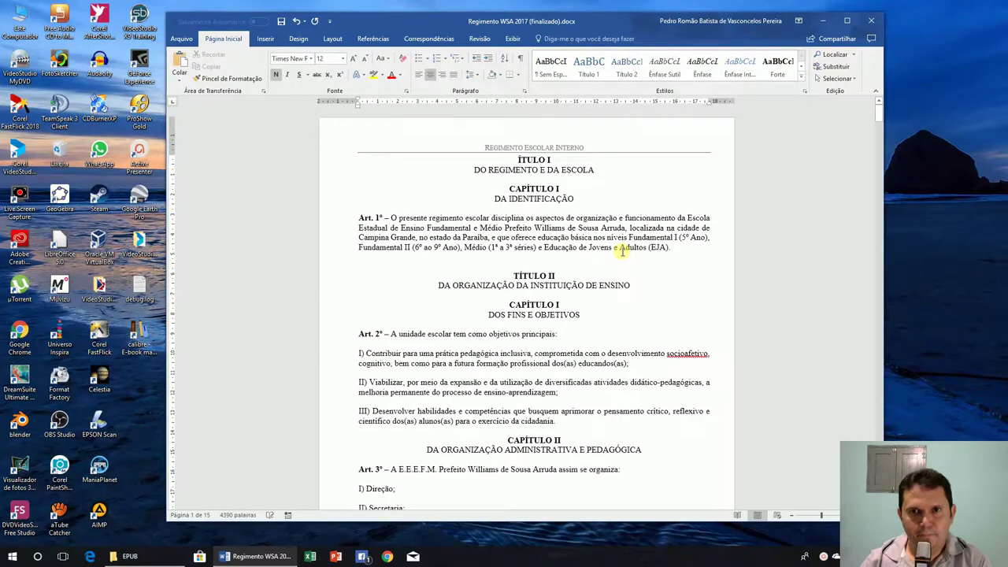
key("ctrl+z")
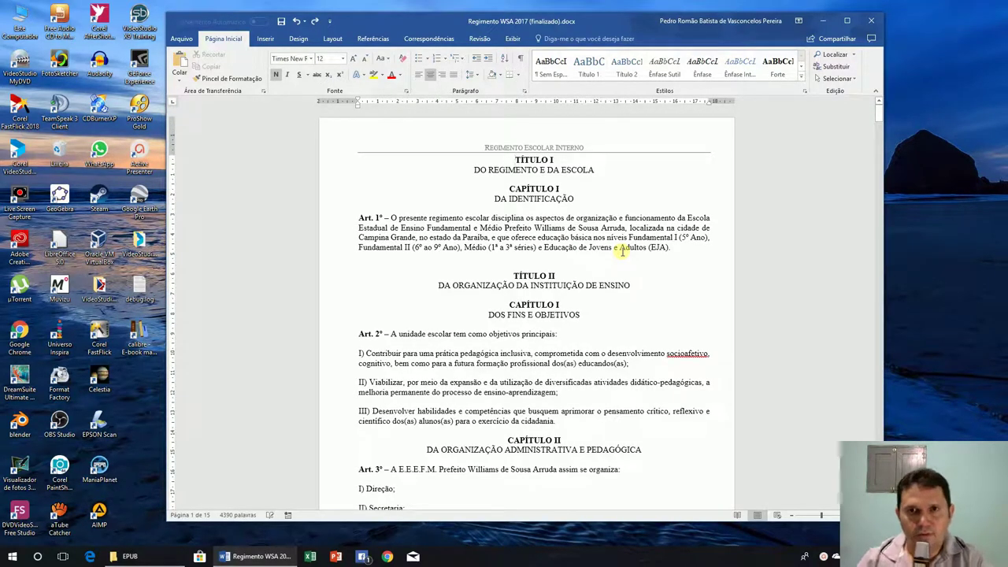
- Delete the "Regimento Escolar Interno" header from the even pages and close header editing
double_click(563, 148)
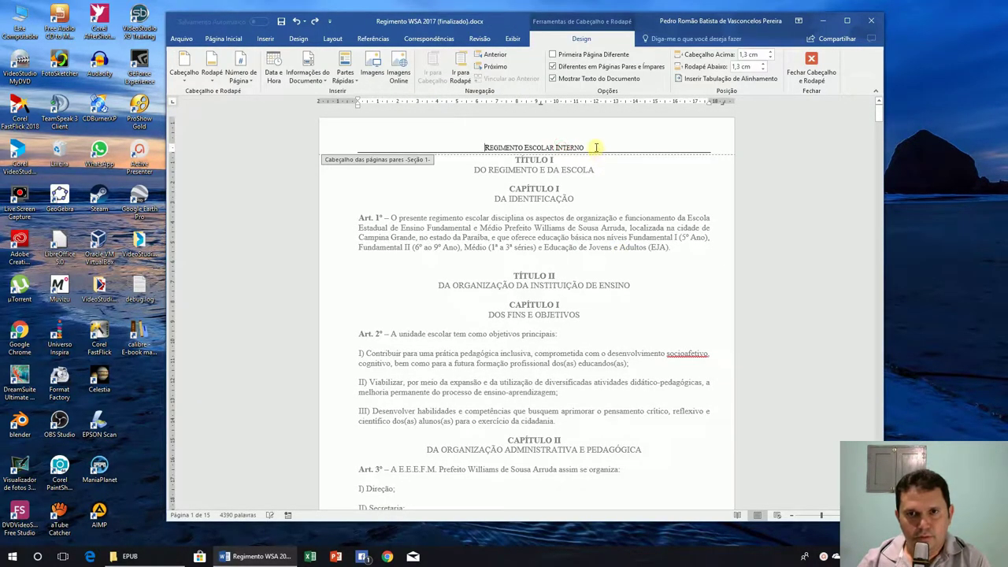
left_click_drag(596, 147, 444, 148)
key("Delete")
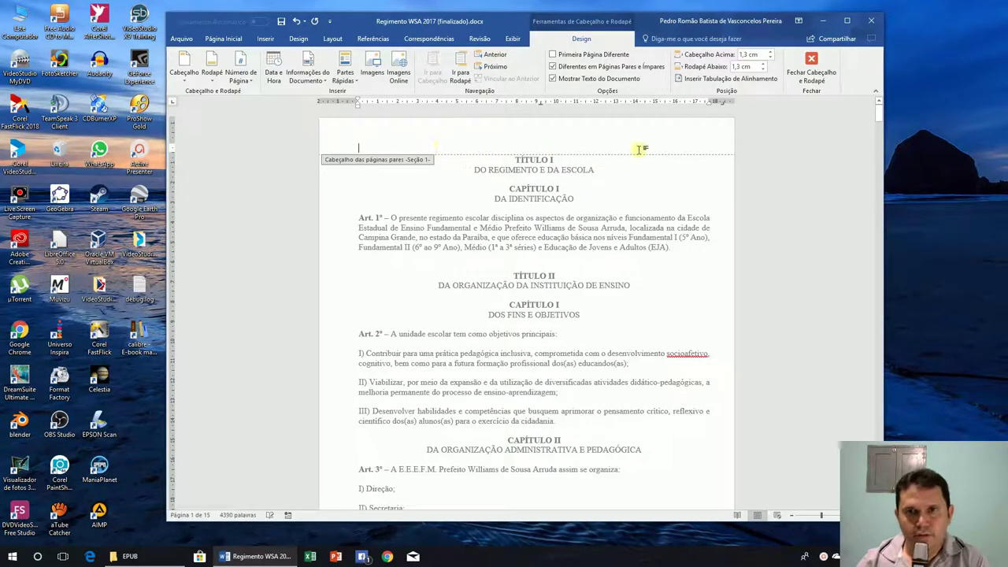
left_click(811, 67)
- Delete the page number from the even-page footer and return to the document body
scroll(691, 291, "down", 3)
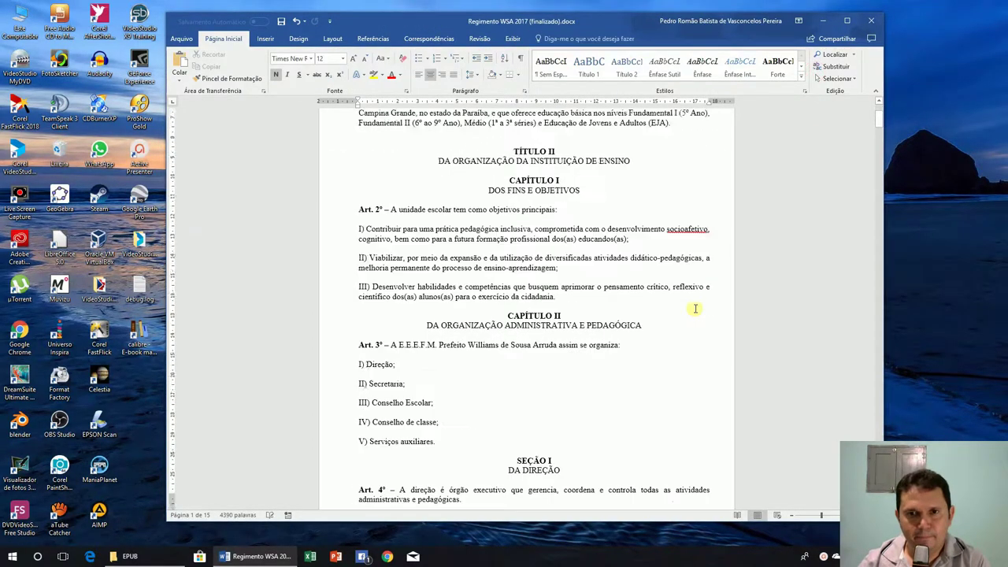
scroll(695, 308, "down", 3)
double_click(558, 476)
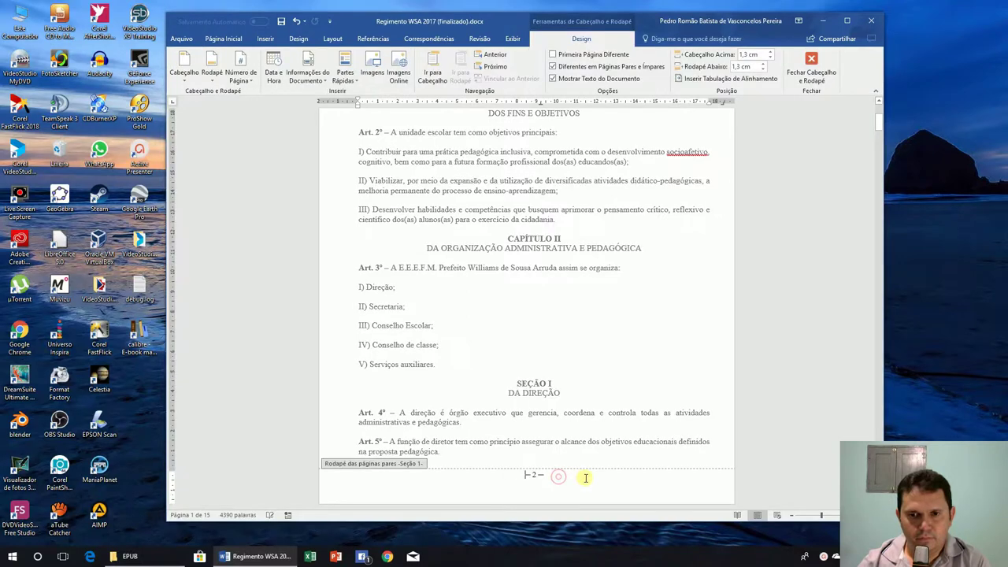
key("ctrl+a")
key("Delete")
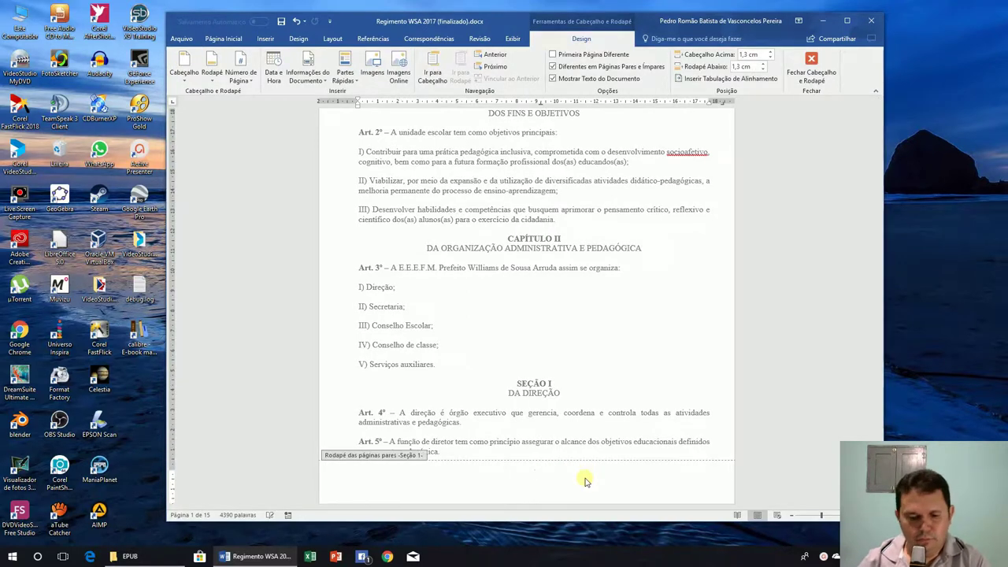
key("ctrl+z")
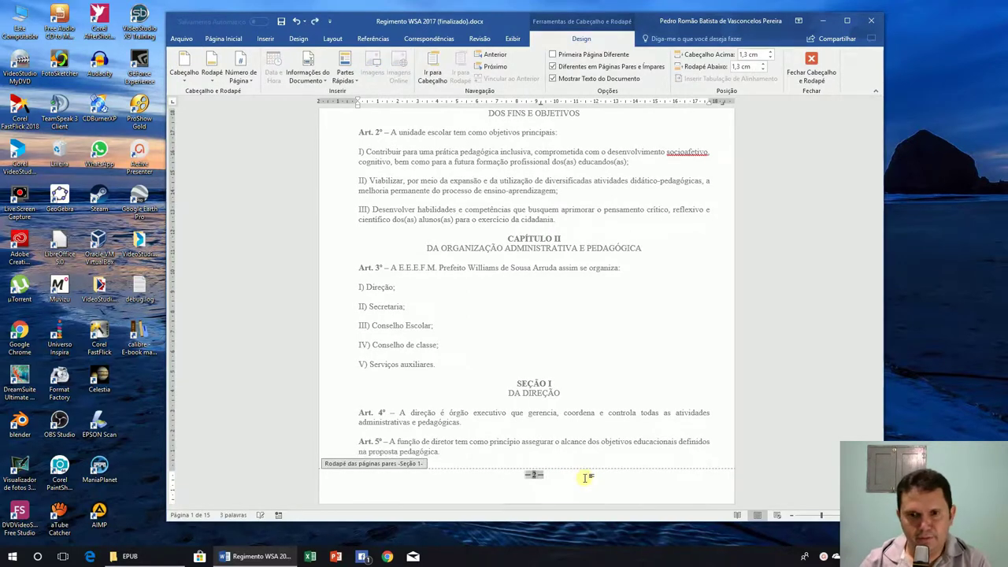
key("Delete")
left_click(811, 67)
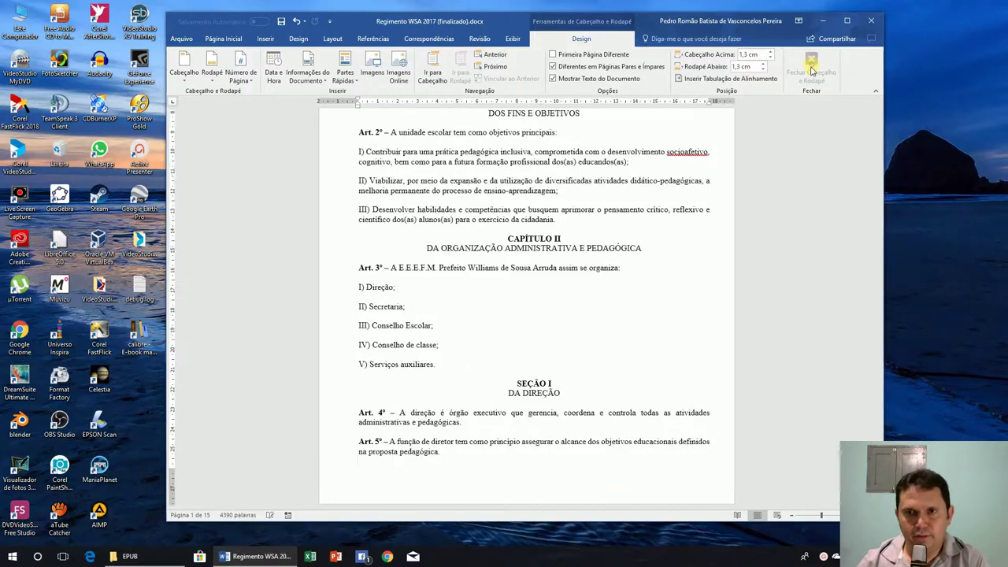
- Delete the school-name header from the odd pages, including its line, and close header editing
scroll(719, 241, "down", 6)
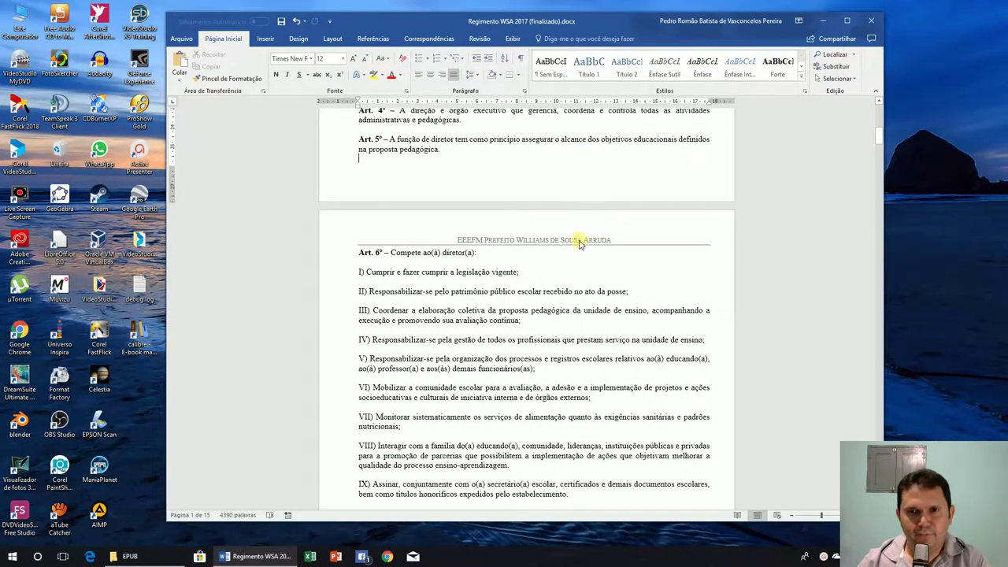
double_click(581, 240)
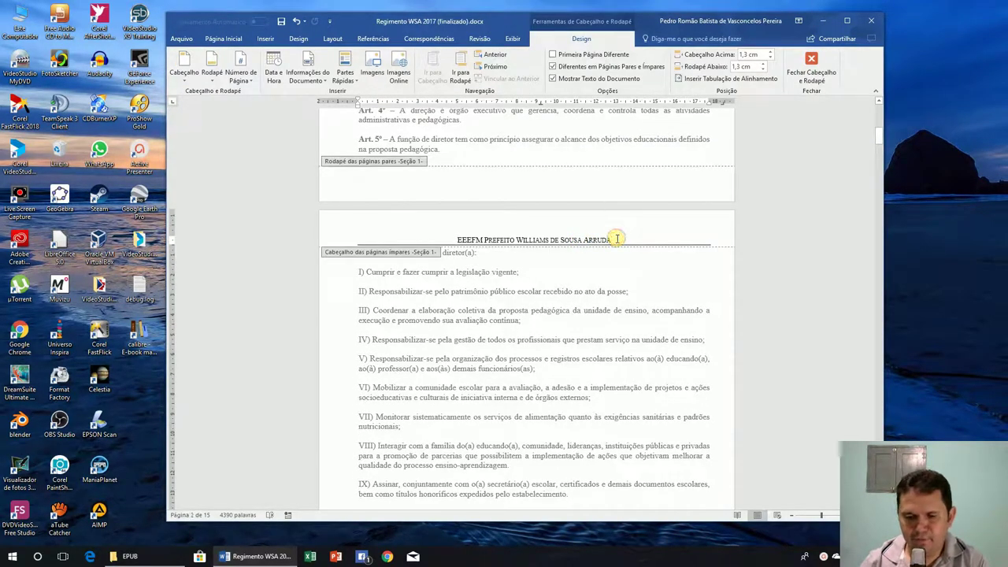
key("shift+Home")
key("Delete")
key("BackSpace")
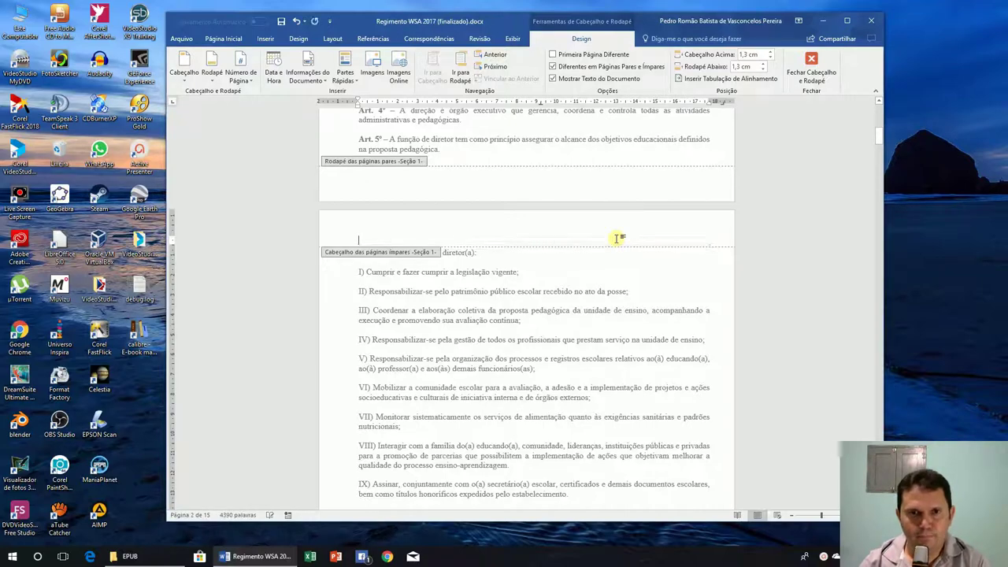
left_click(827, 69)
- Delete the page number from the odd-page footer and return to the document body
scroll(731, 209, "down", 10)
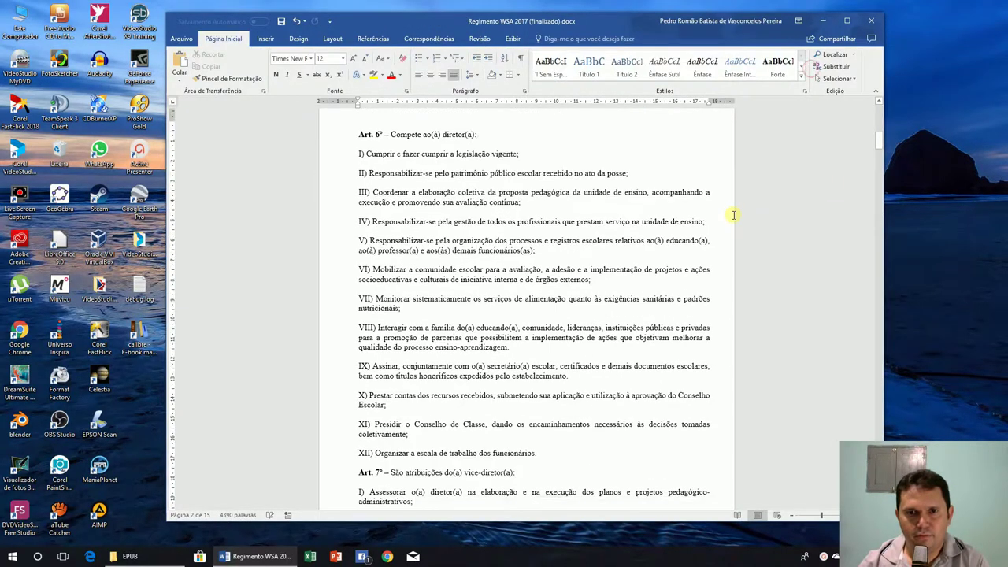
double_click(545, 370)
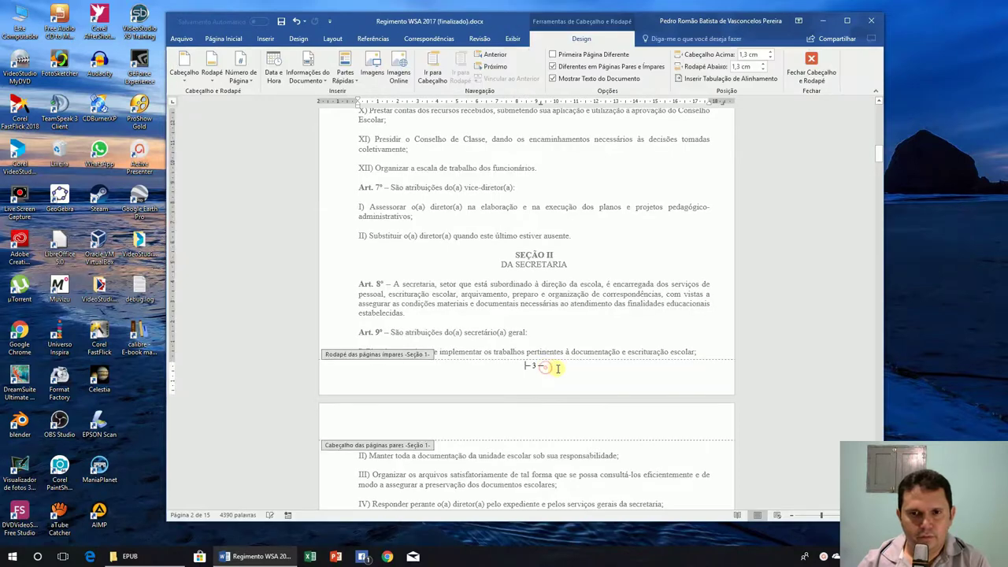
key("Delete")
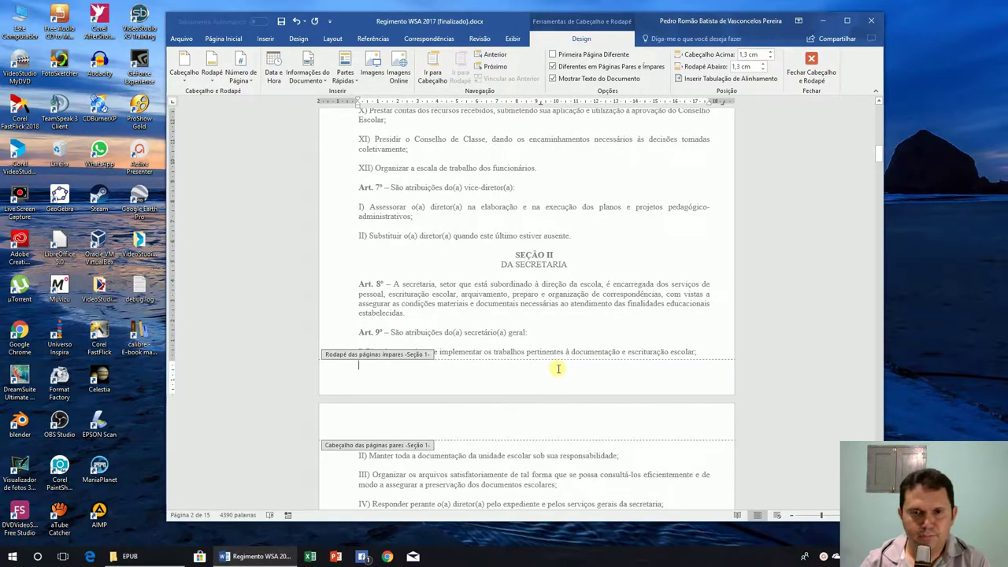
left_click(811, 67)
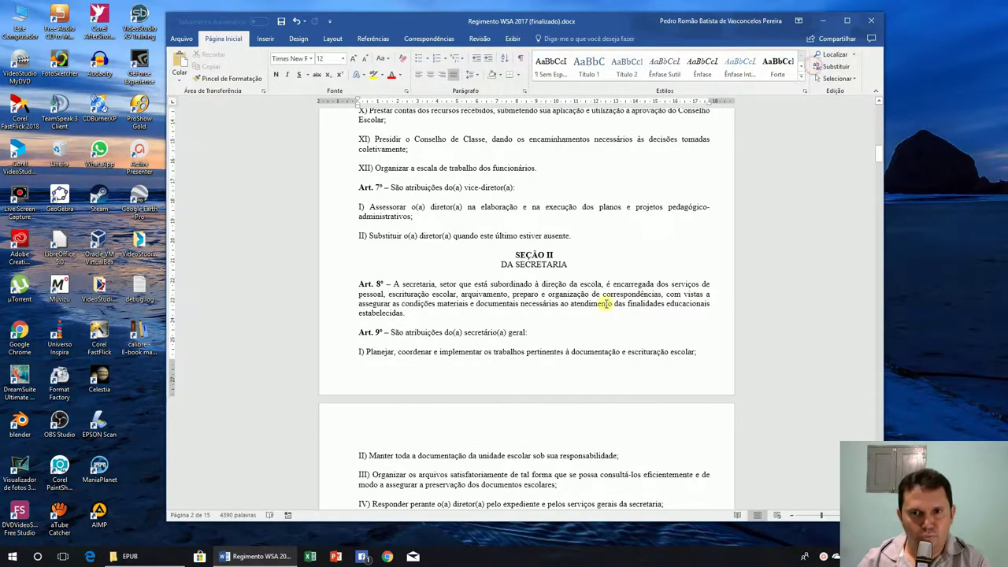
- Join the first title heading and its subtitle into one line reading "TÍTULO I: DO REGIMENTO E DA ESCOLA"
scroll(606, 303, "down", 10)
scroll(653, 305, "up", 14)
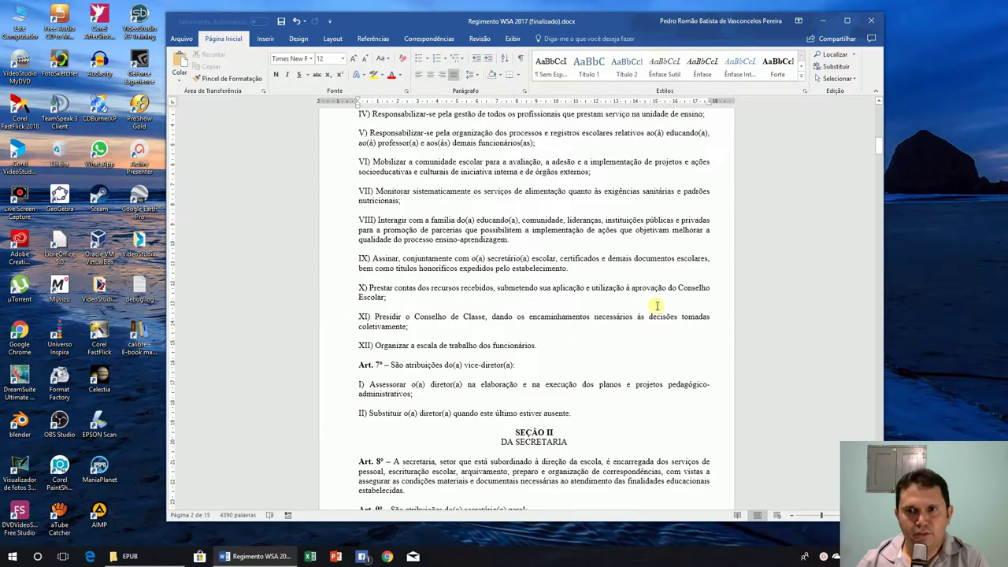
scroll(657, 305, "up", 12)
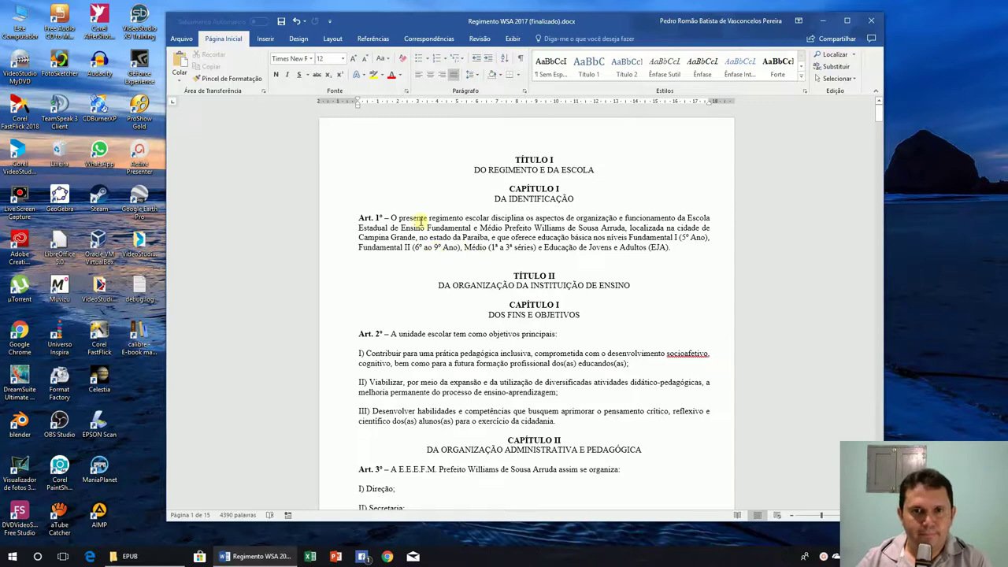
scroll(417, 217, "down", 5)
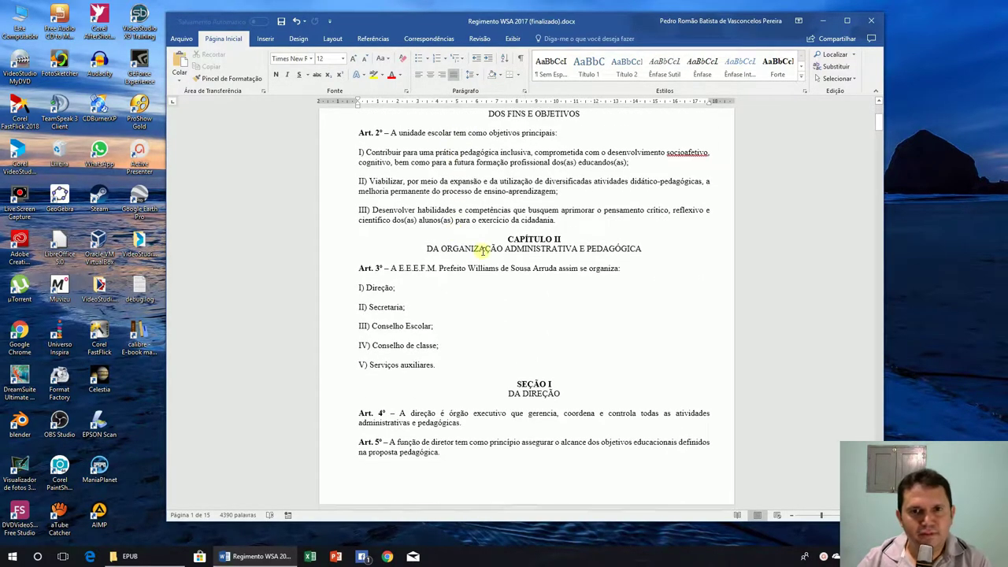
scroll(535, 268, "up", 5)
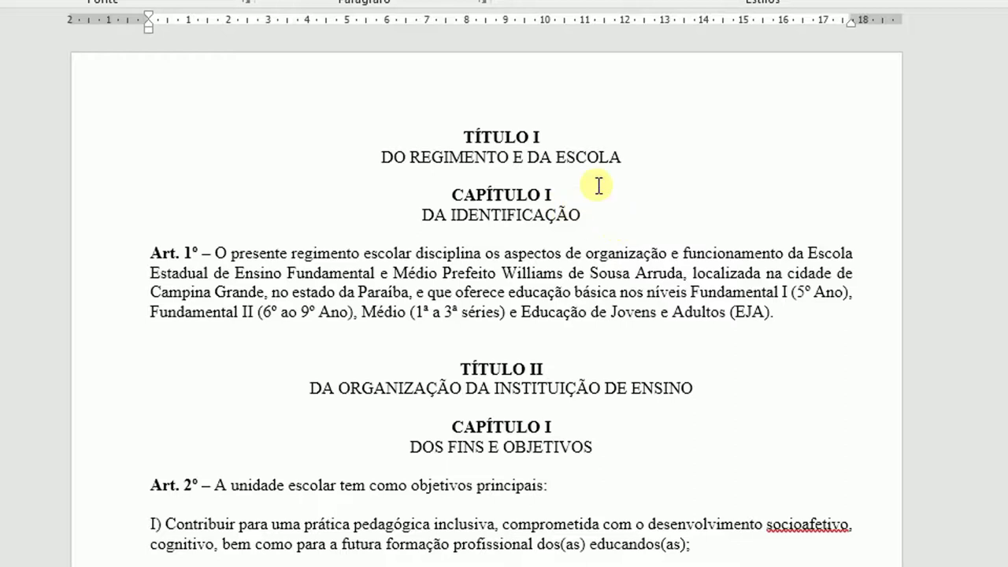
left_click_drag(459, 137, 551, 137)
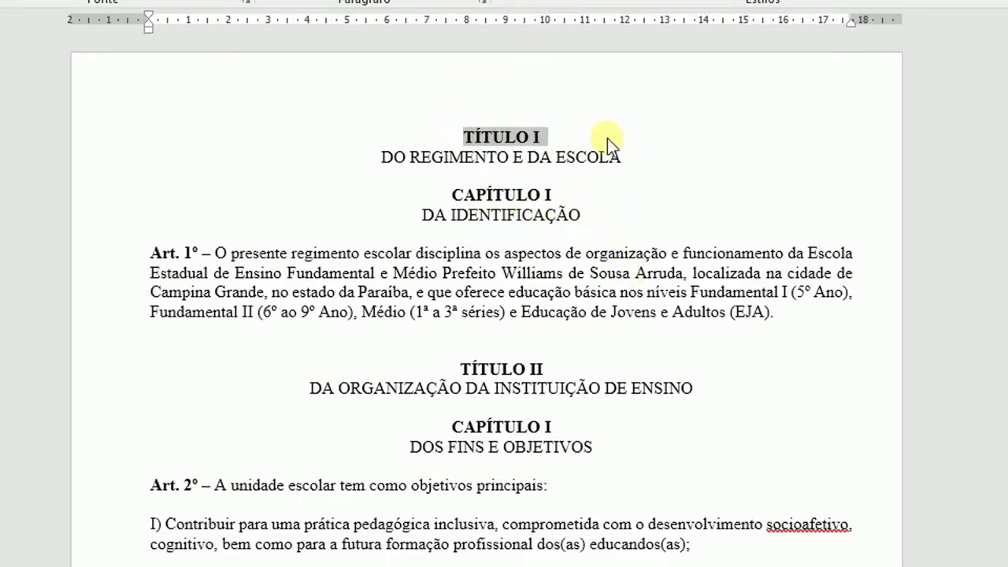
left_click(566, 134)
key("Delete")
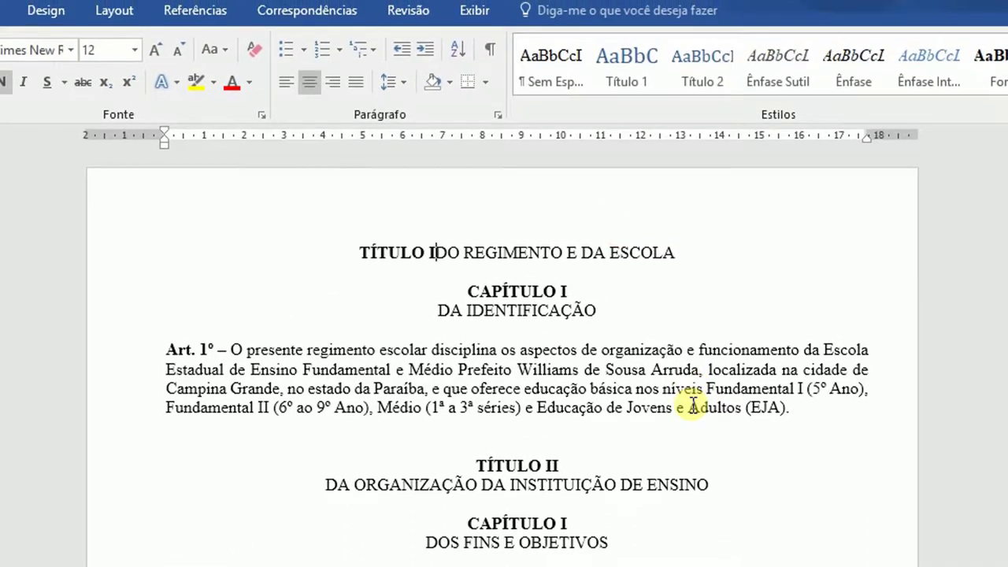
type(": m")
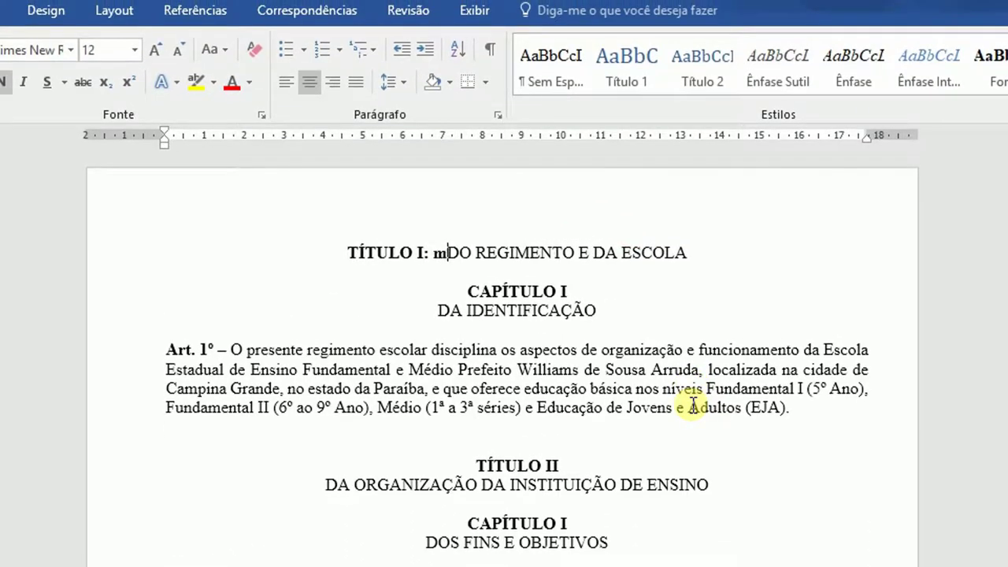
key("BackSpace")
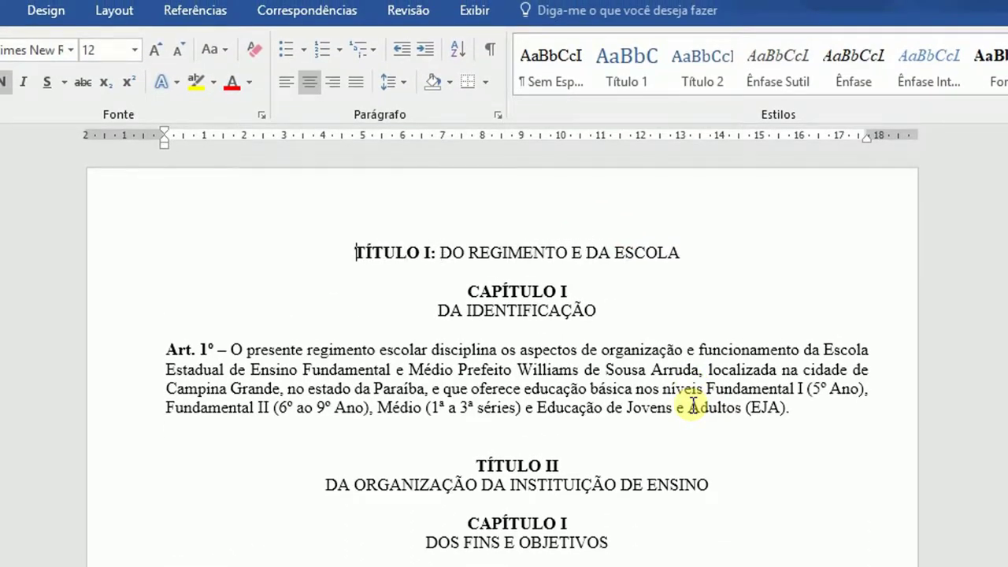
- Apply the Título 1 style to the "TÍTULO I: DO REGIMENTO E DA ESCOLA" line and centre it
key("shift+Down")
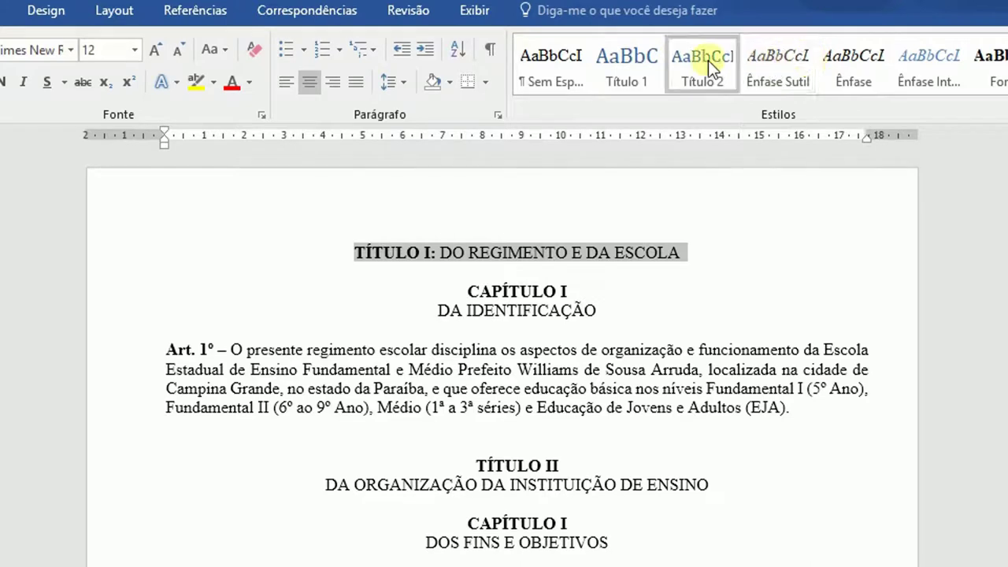
left_click(546, 75)
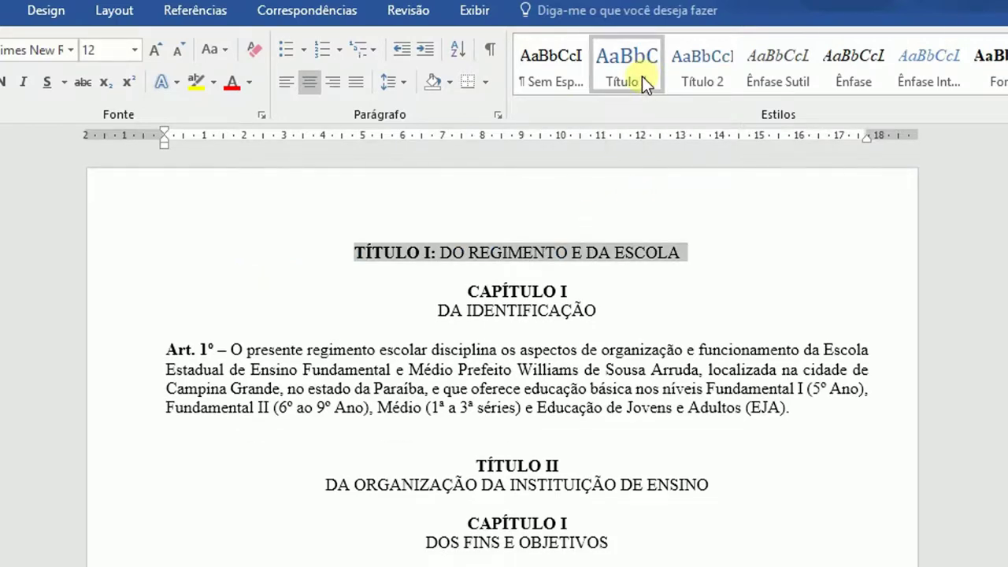
left_click(642, 76)
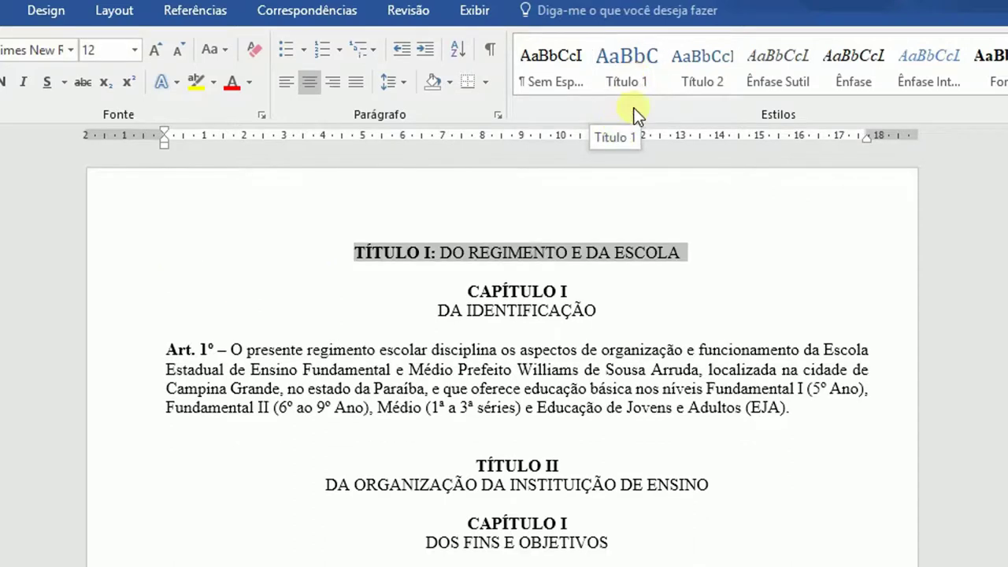
left_click(637, 55)
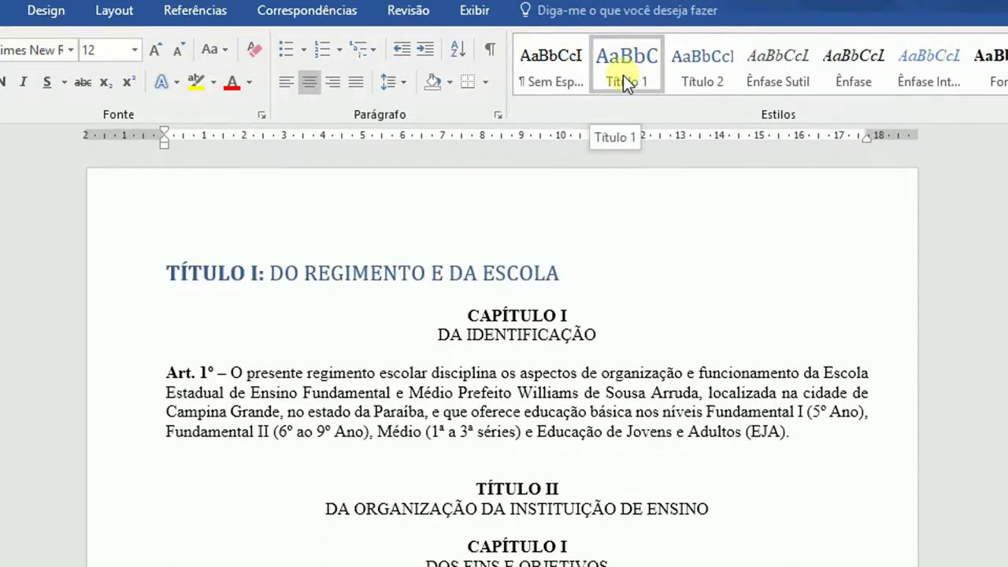
left_click(623, 74)
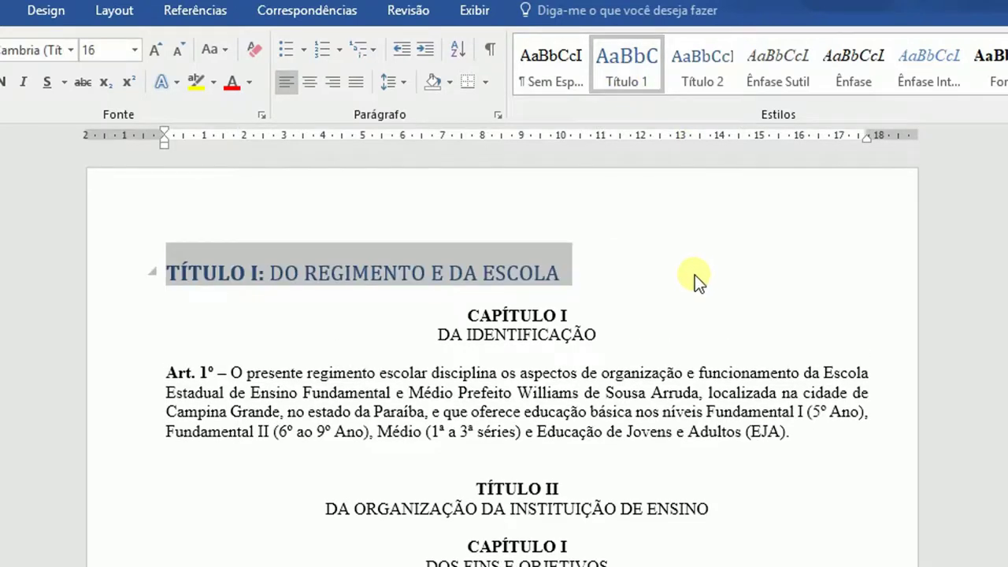
left_click(615, 267)
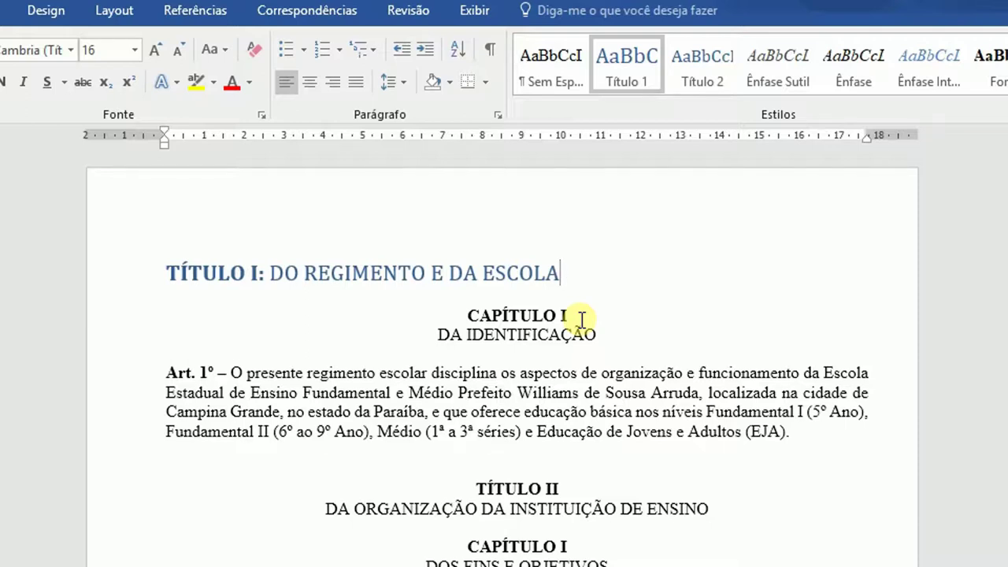
key("ctrl+e")
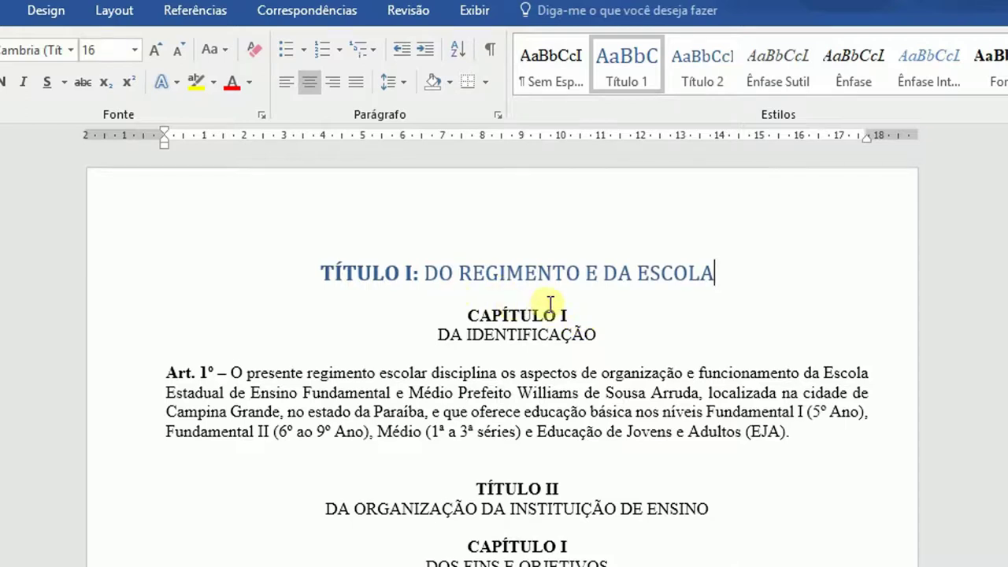
- Join the first chapter heading and its subtitle into one line reading "CAPÍTULO I: DA IDENTIFICAÇÃO"
left_click(578, 316)
key("Delete")
type(": DA IDENTIFICAÇÃO")
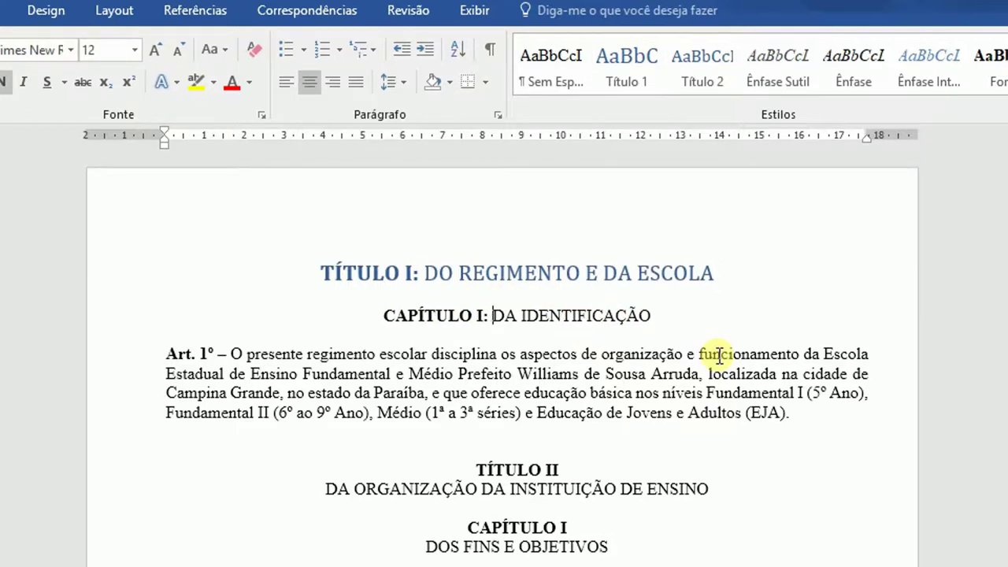
- Apply the Título 2 style to the "CAPÍTULO I: DA IDENTIFICAÇÃO" line and centre it
key("Home")
key("shift+End")
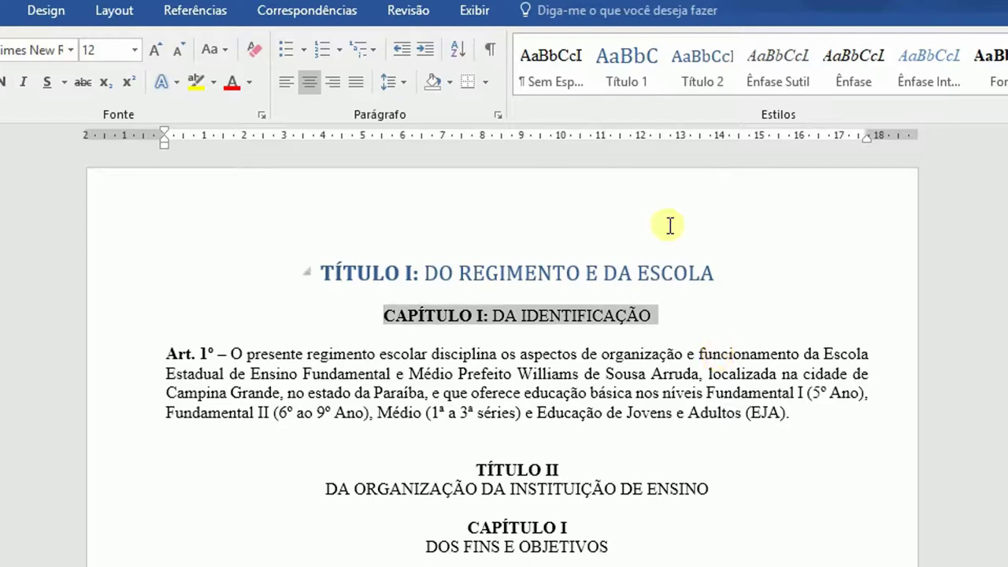
left_click(703, 78)
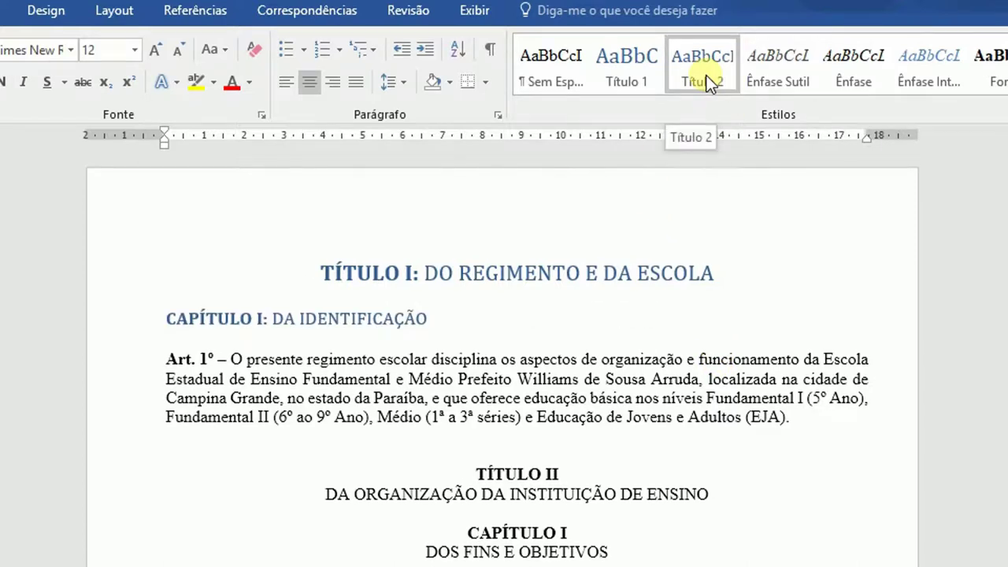
left_click(709, 82)
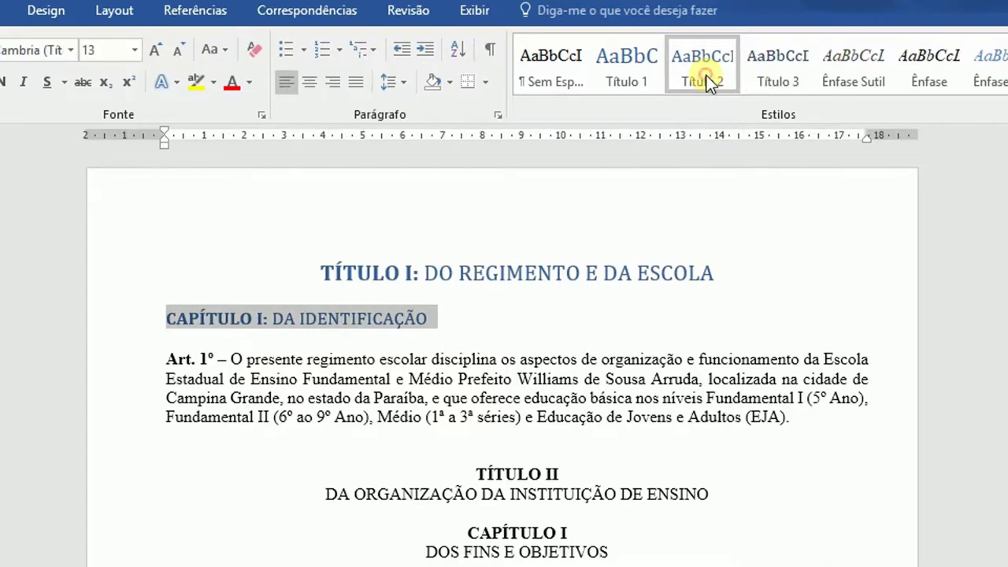
left_click(477, 314)
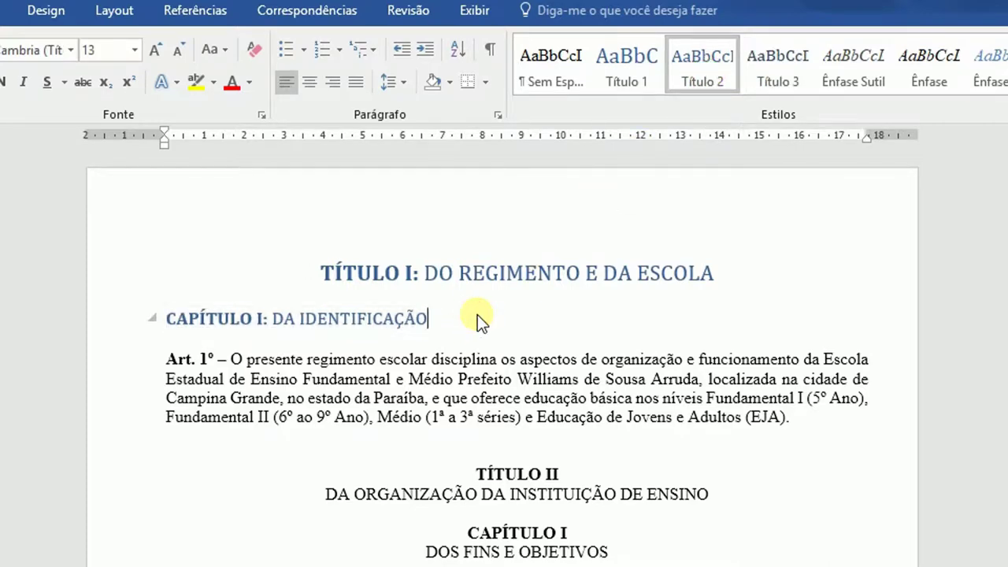
key("alt+F4")
key("Escape")
key("ctrl+e")
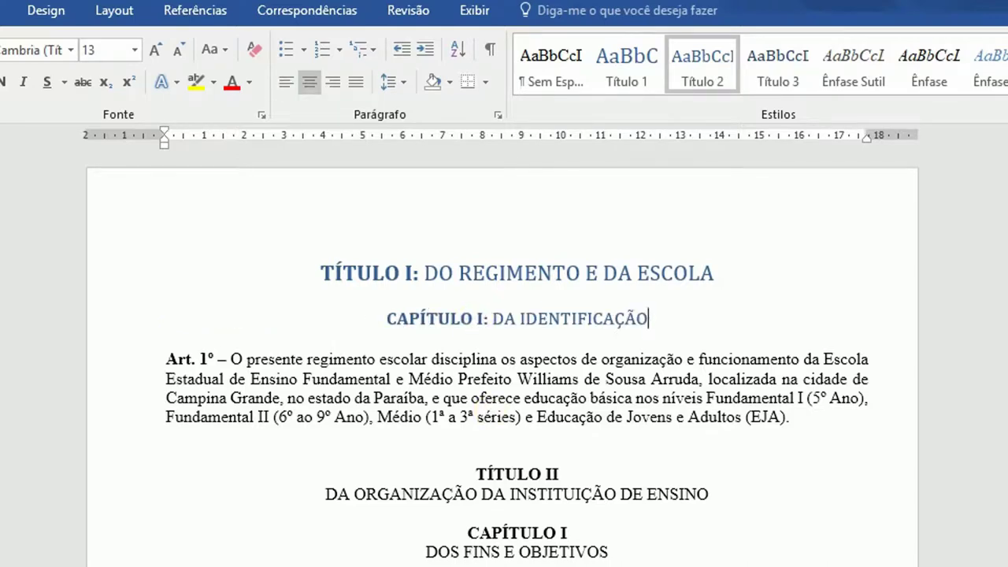
- Play 2018_02_10_19_24_15.mp4 from the EPUB folder to examine the e-book's chapter list around 00:25, and return to the Word document
key("alt+Tab")
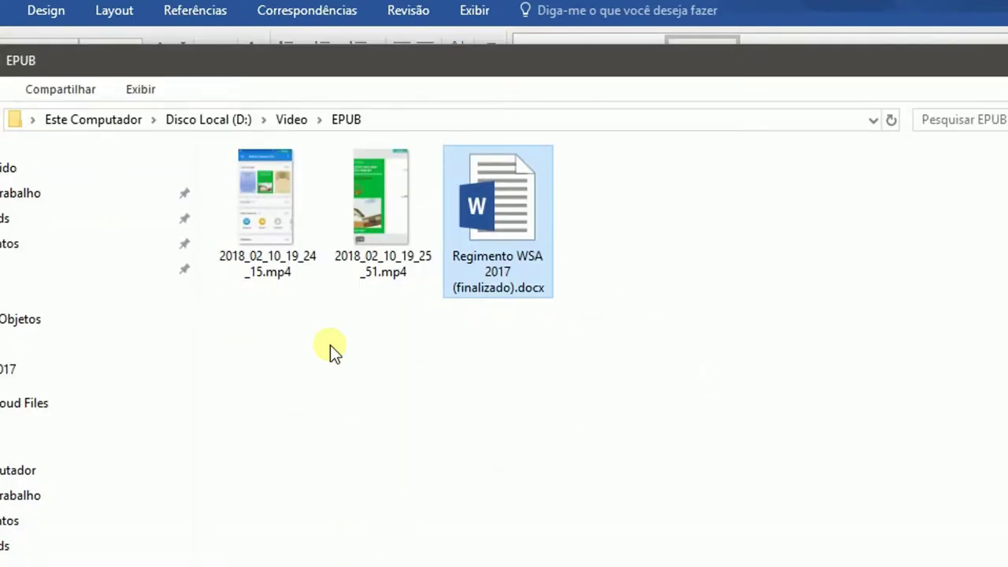
double_click(269, 221)
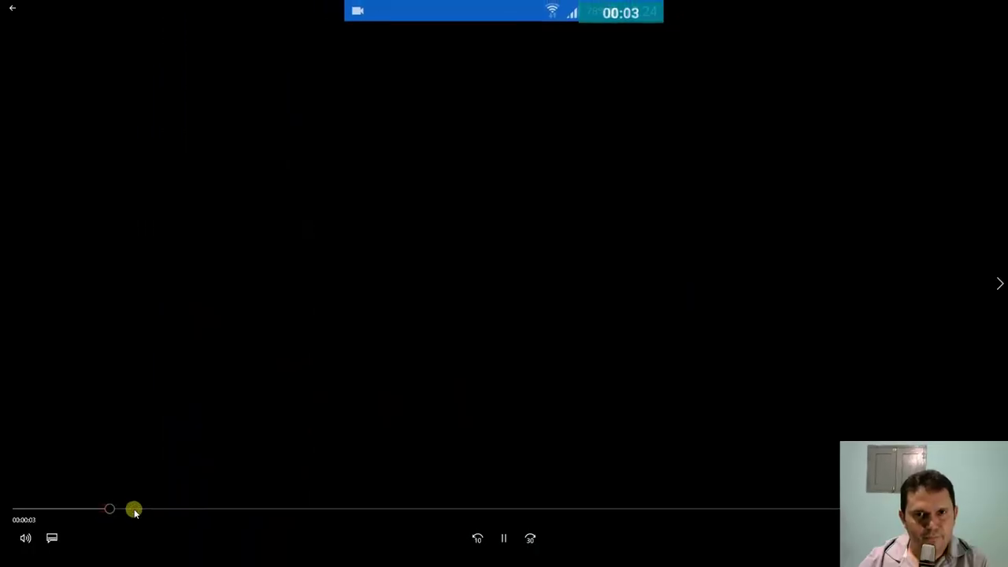
left_click_drag(134, 508, 637, 512)
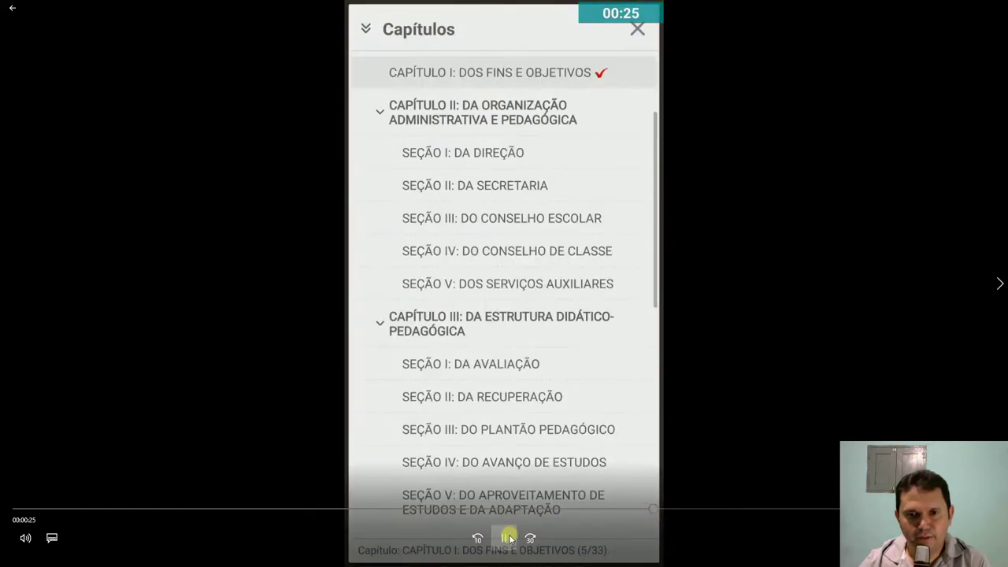
left_click(511, 538)
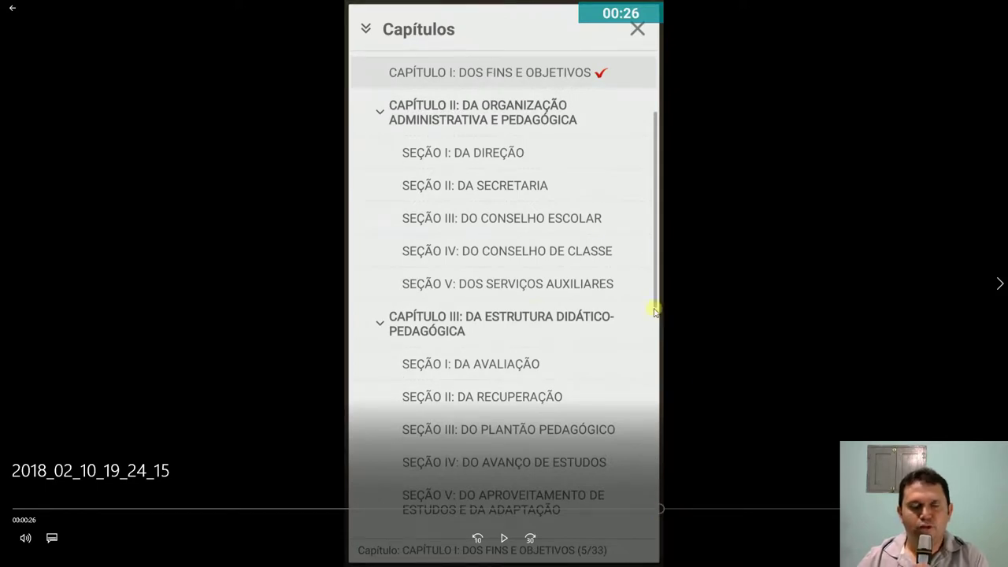
left_click(635, 511)
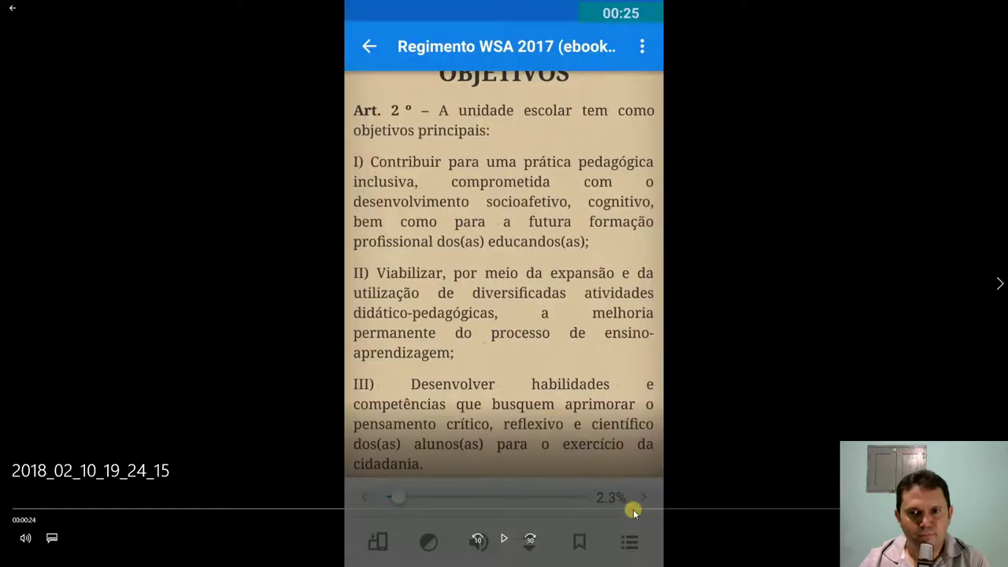
left_click(641, 511)
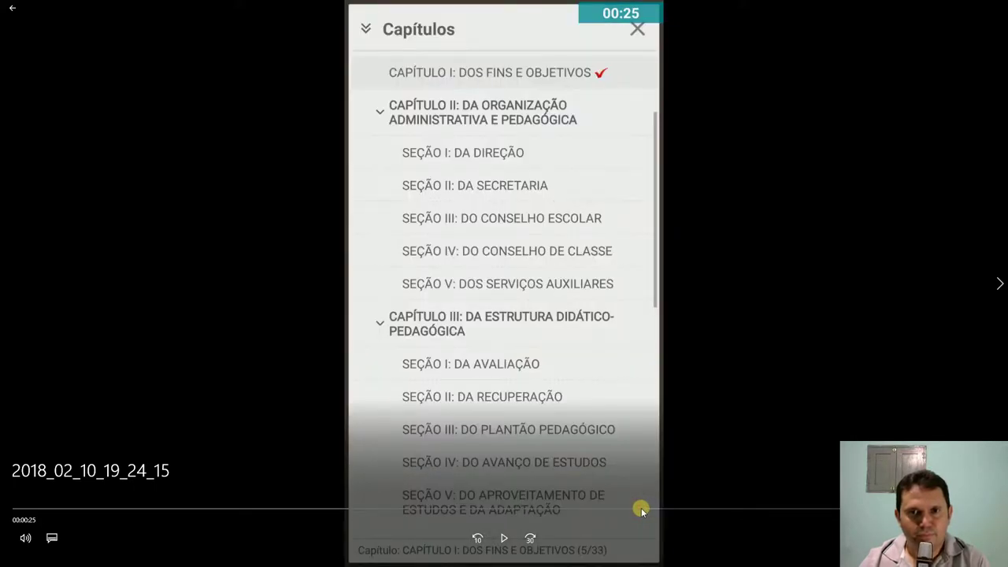
left_click(504, 539)
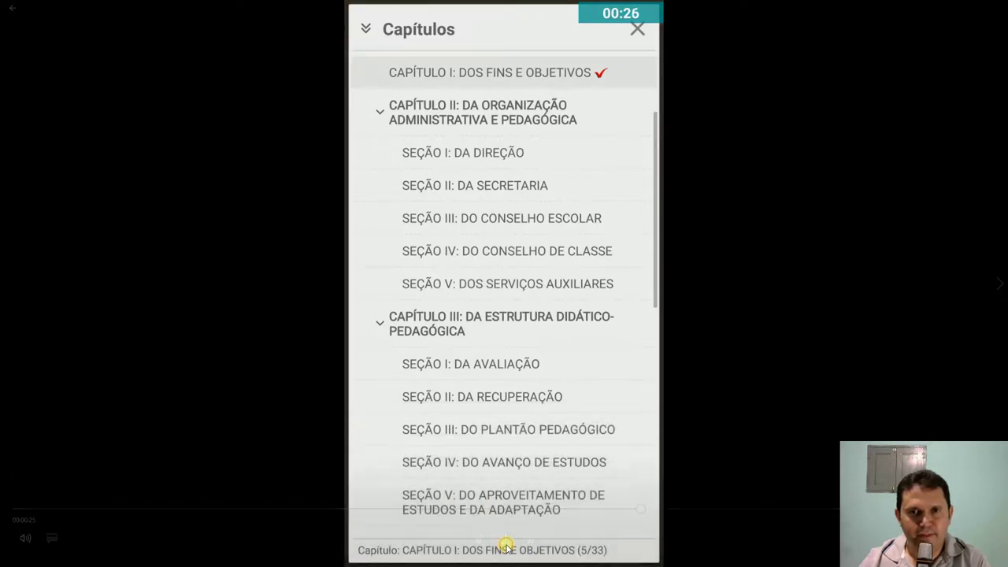
left_click(742, 403)
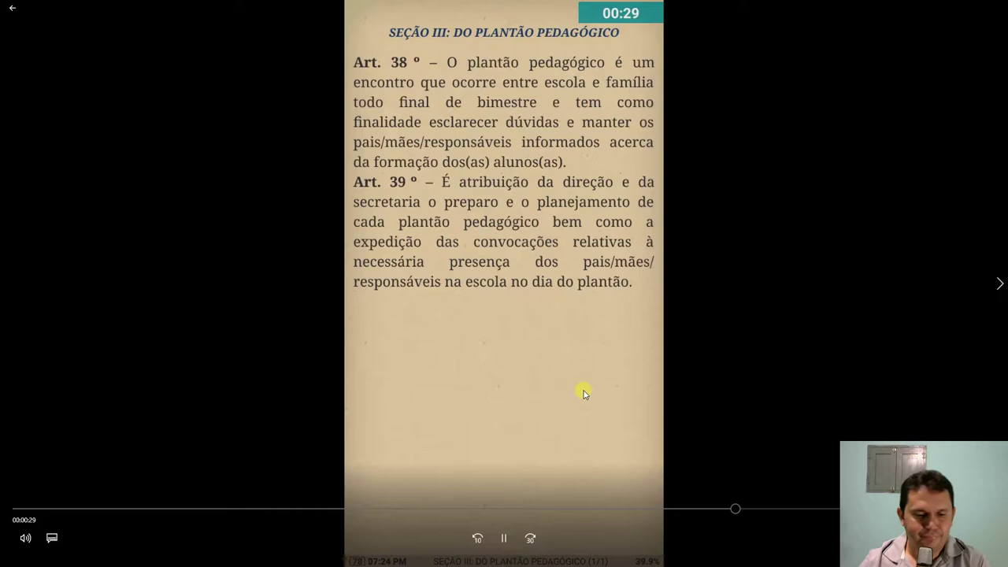
double_click(580, 391)
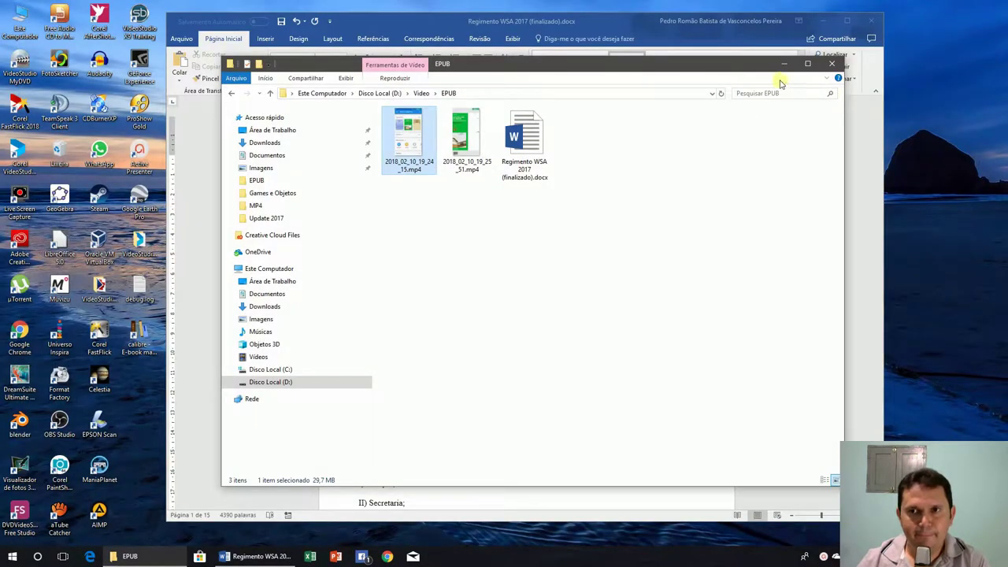
left_click(786, 64)
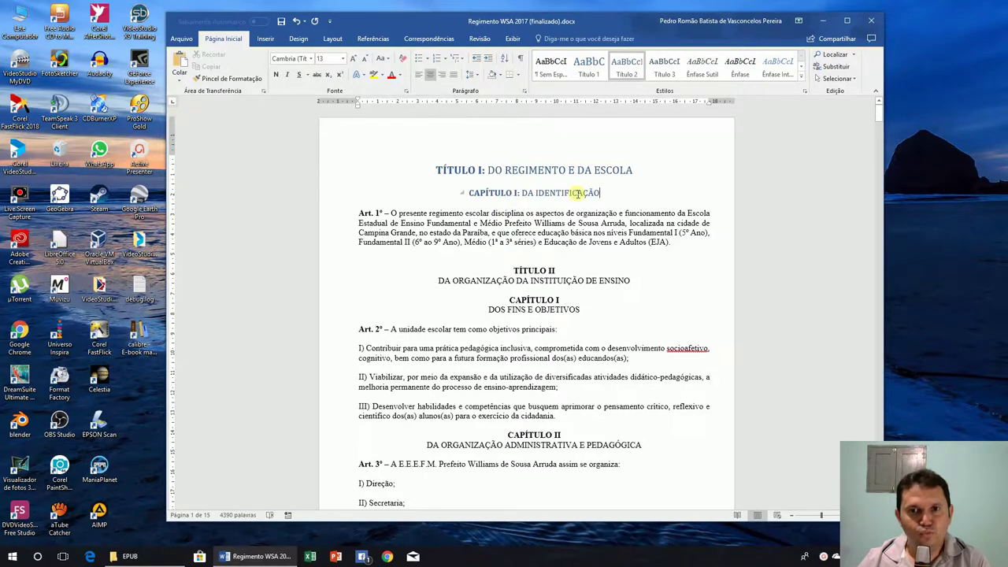
- Join the second title heading with its subtitle as "TÍTULO II: DA ORGANIZAÇÃO DA INSTITUIÇÃO DE ENSINO" and apply the Título 1 style
left_click(575, 271)
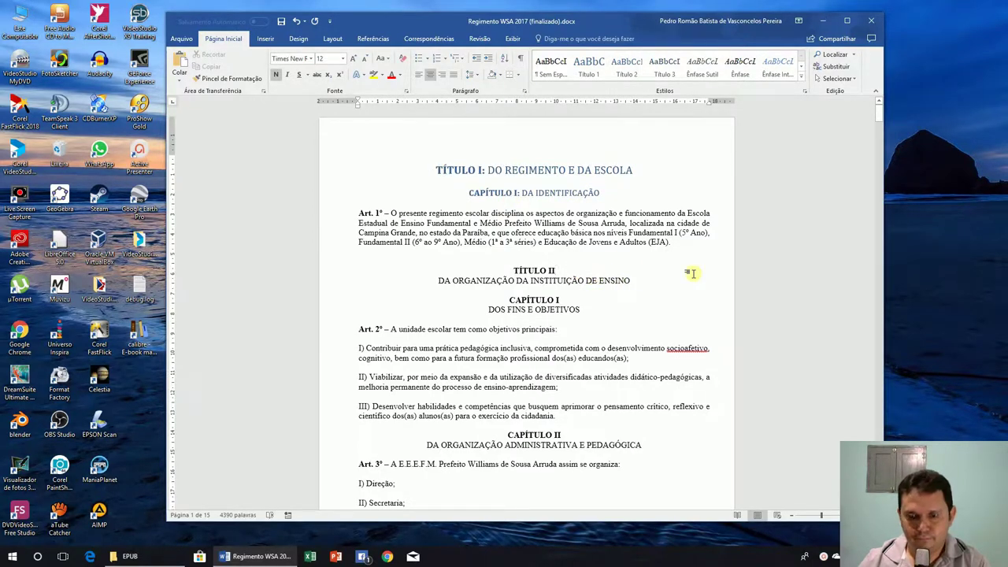
key("Delete")
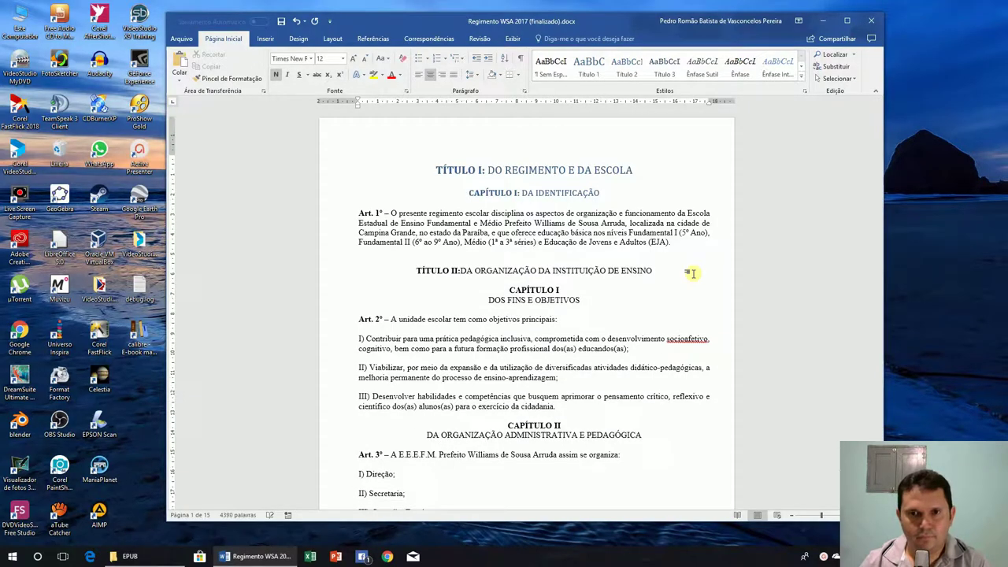
type(":")
triple_click(694, 273)
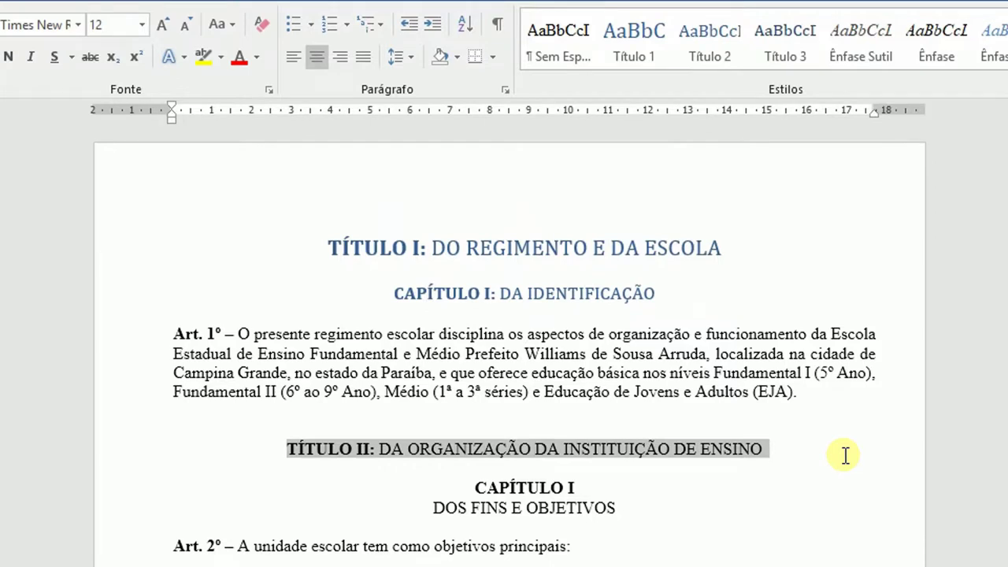
left_click(647, 43)
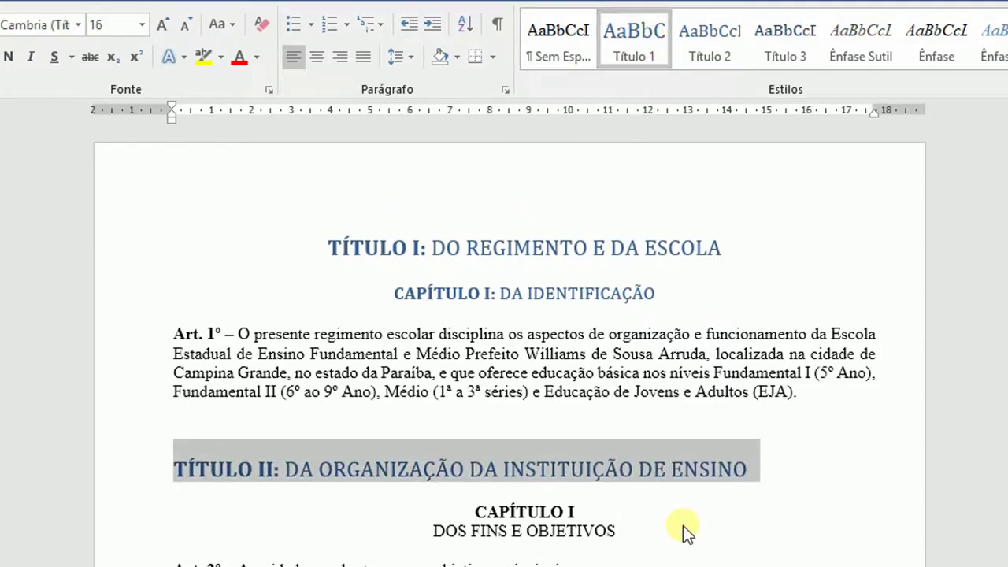
- Centre the TÍTULO II heading and join the chapter heading below it with its subtitle as "CAPÍTULO I: DOS FINS E OBJETIVOS"
key("ctrl+e")
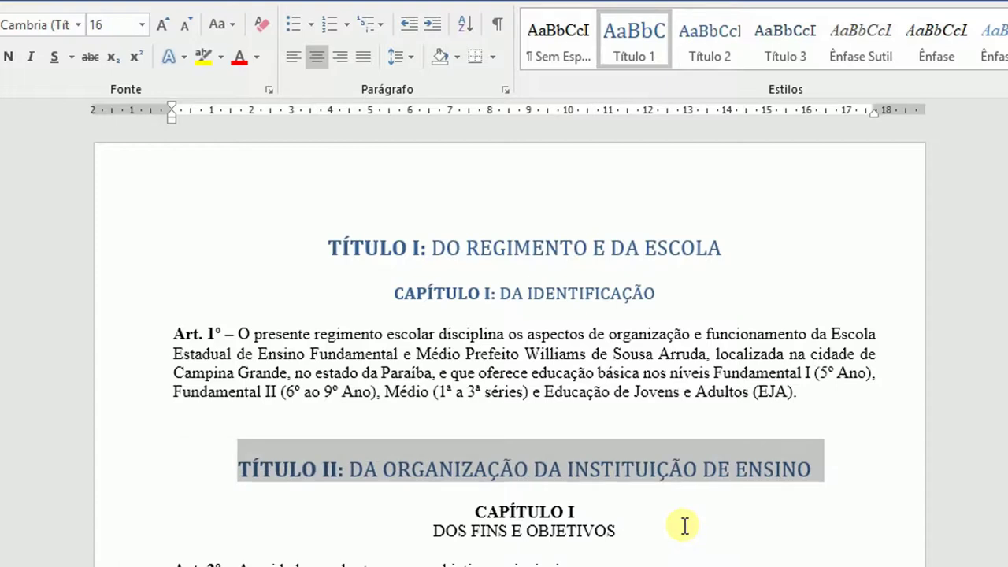
left_click(616, 510)
type(":")
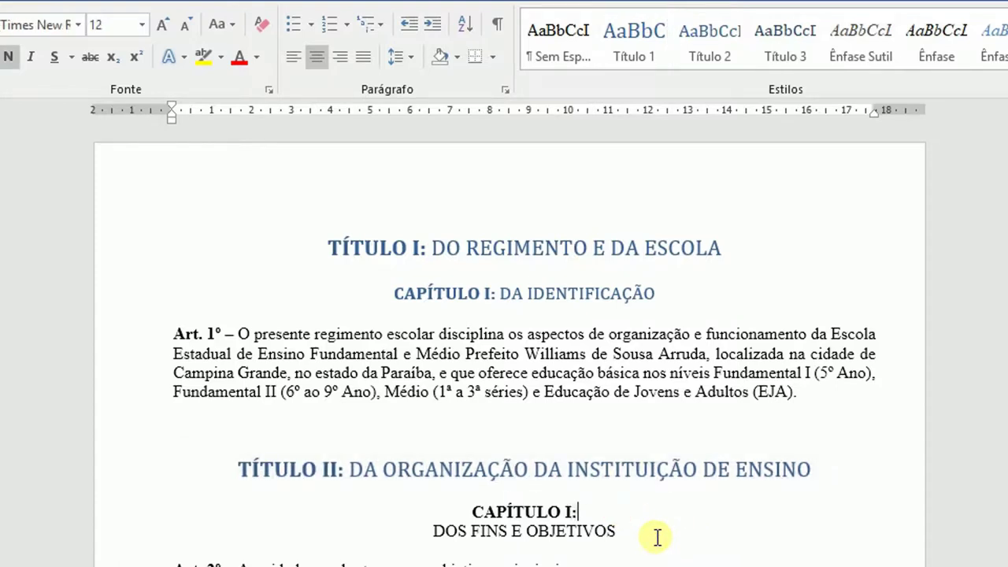
key("Delete")
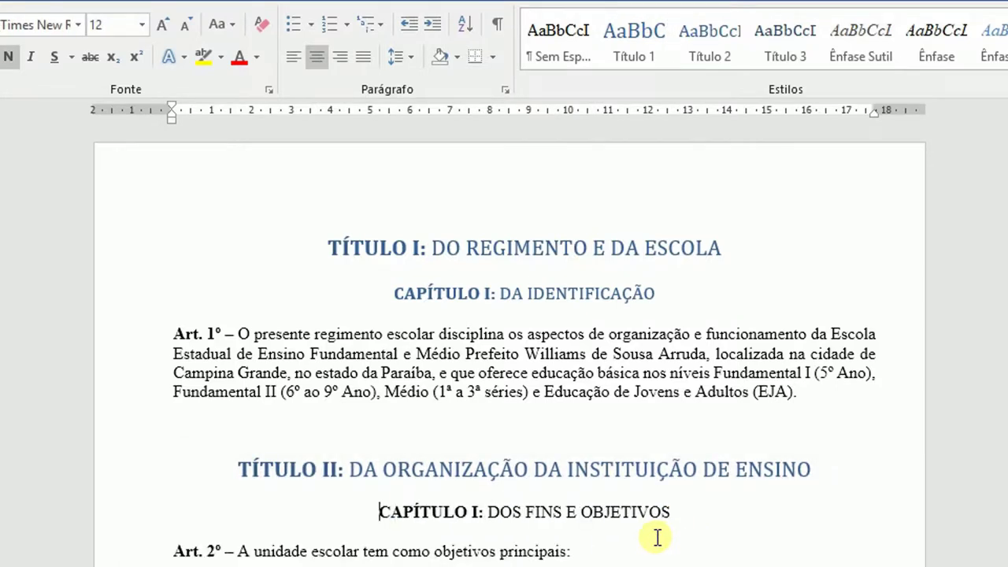
- Apply the Título 2 style to the "CAPÍTULO I: DOS FINS E OBJETIVOS" line and centre it
key("shift+Down")
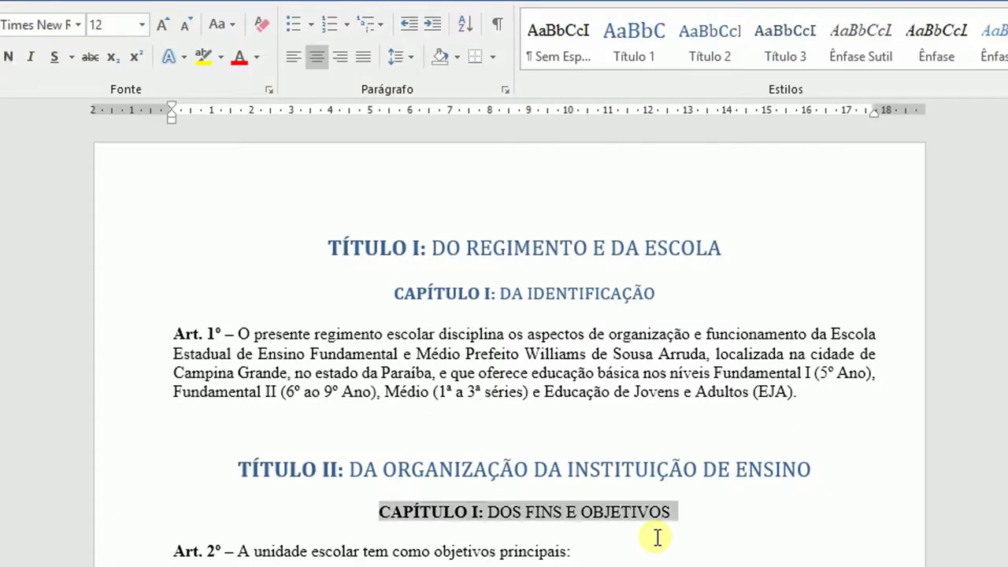
left_click(725, 44)
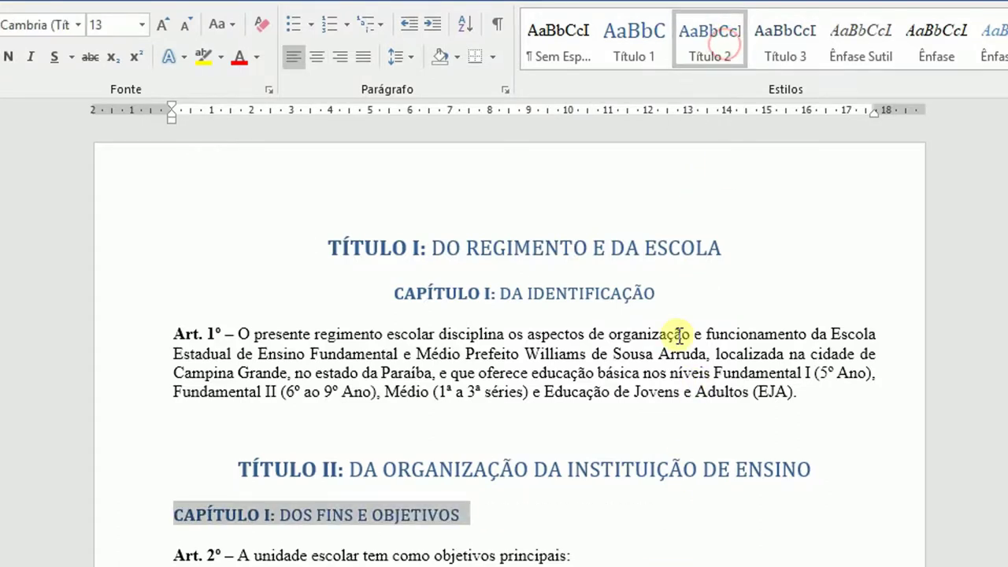
key("ctrl+e")
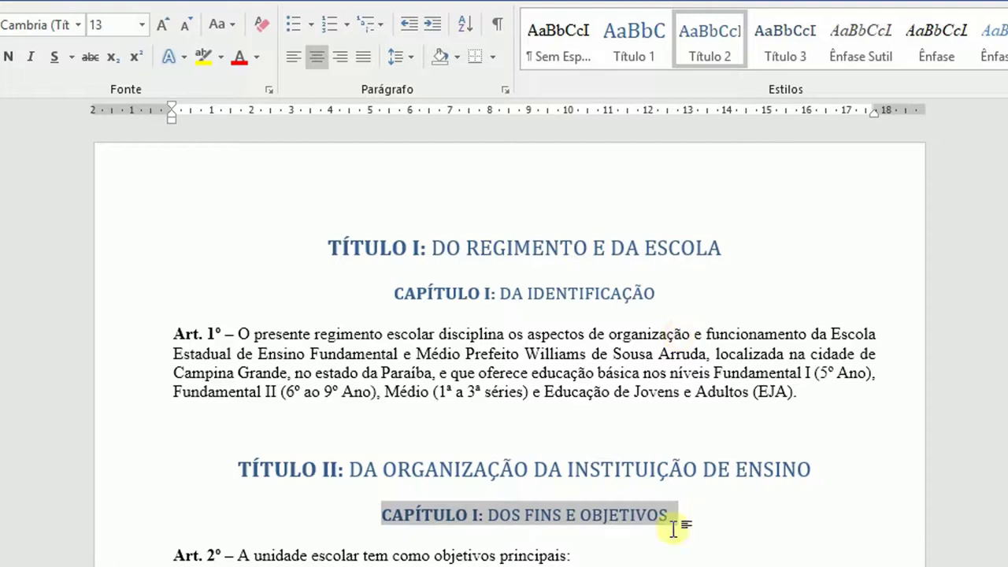
left_click(698, 549)
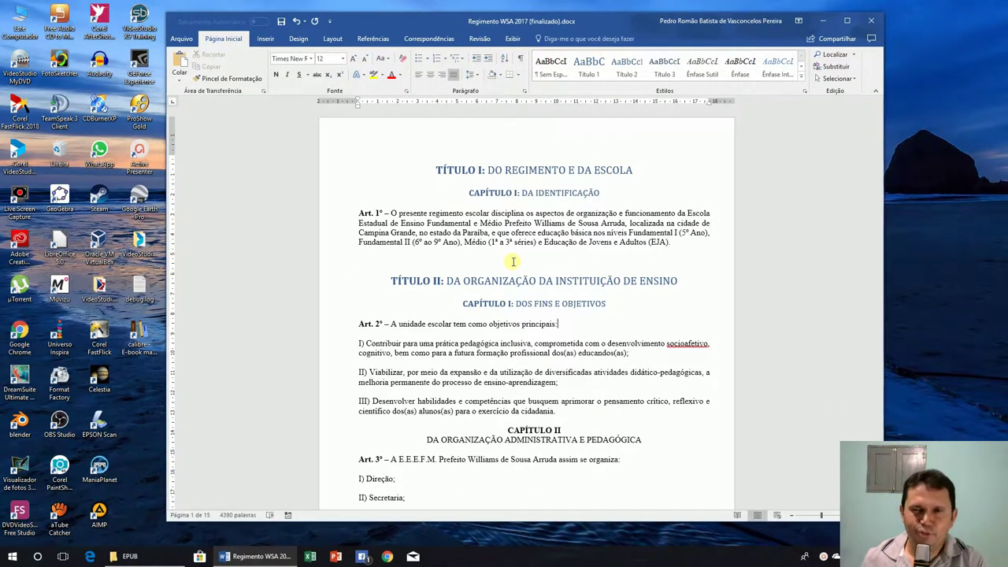
scroll(517, 263, "down", 10)
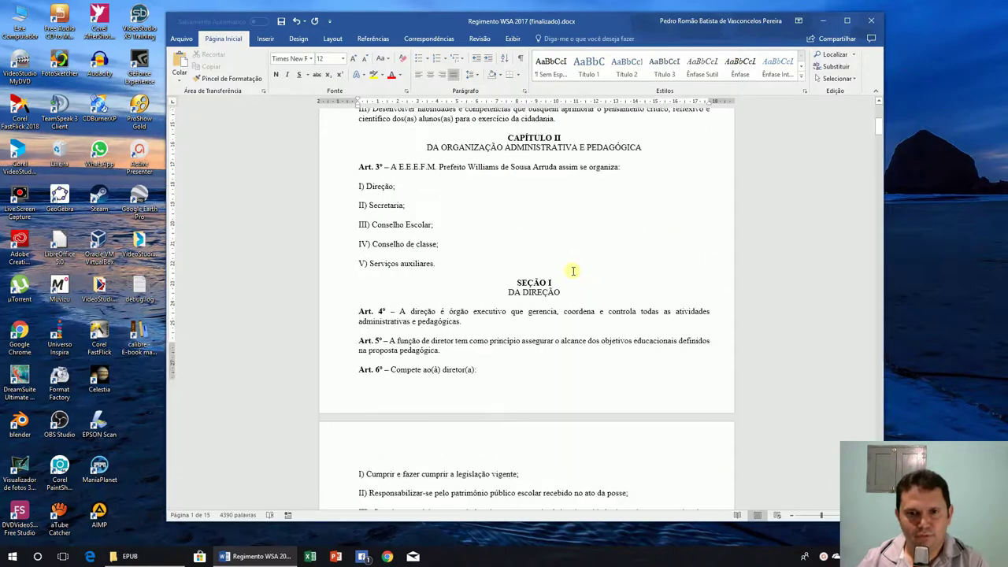
scroll(603, 294, "down", 8)
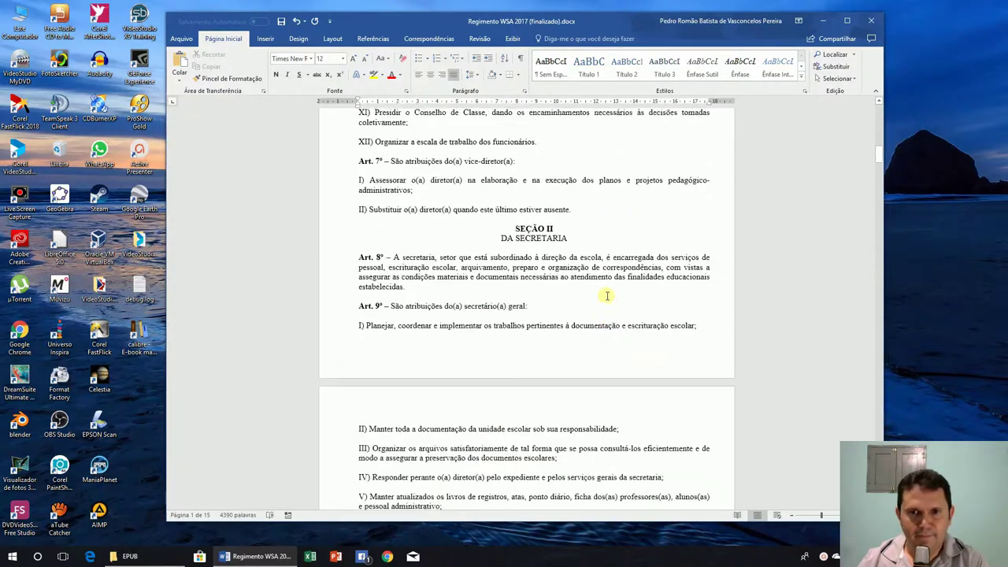
scroll(606, 296, "up", 15)
scroll(606, 296, "up", 6)
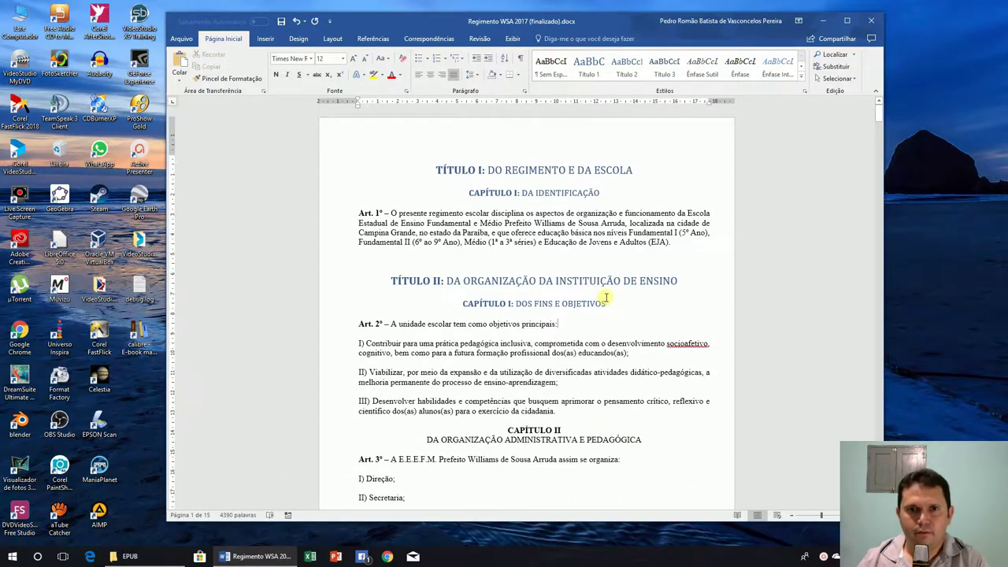
left_click(822, 20)
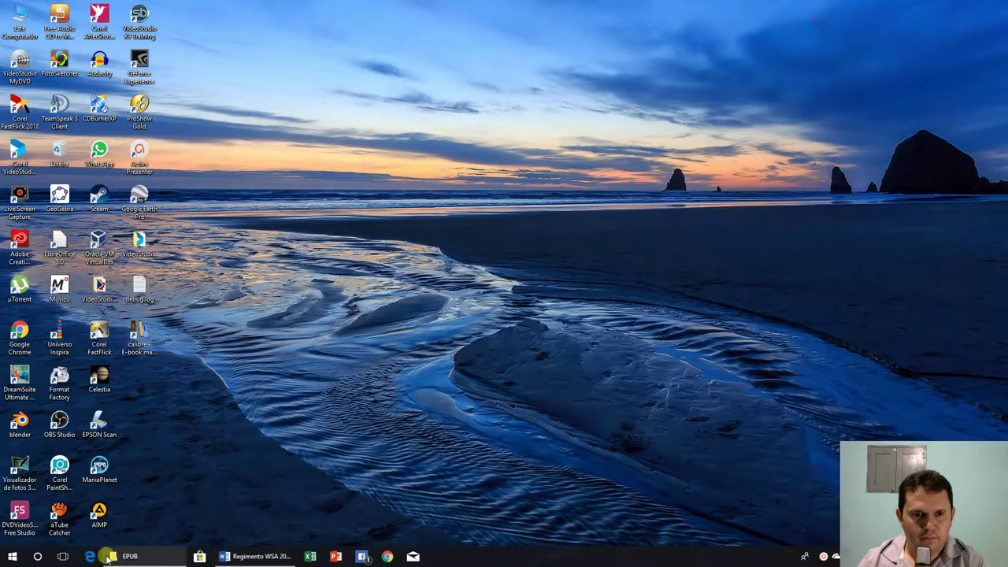
left_click(126, 556)
left_click(255, 556)
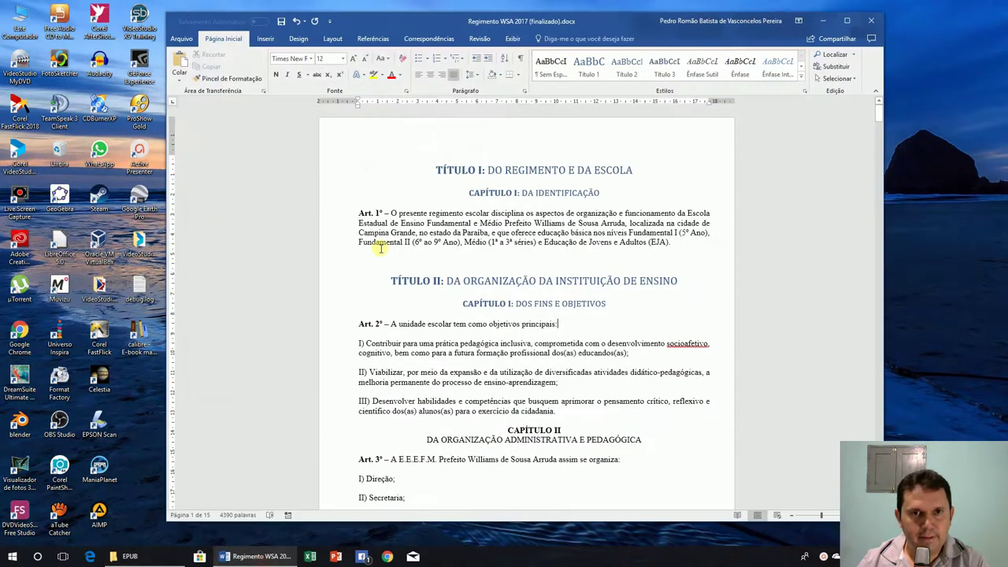
- Open the recent document Regimento WSA 2017 (ebook).docx
left_click(181, 39)
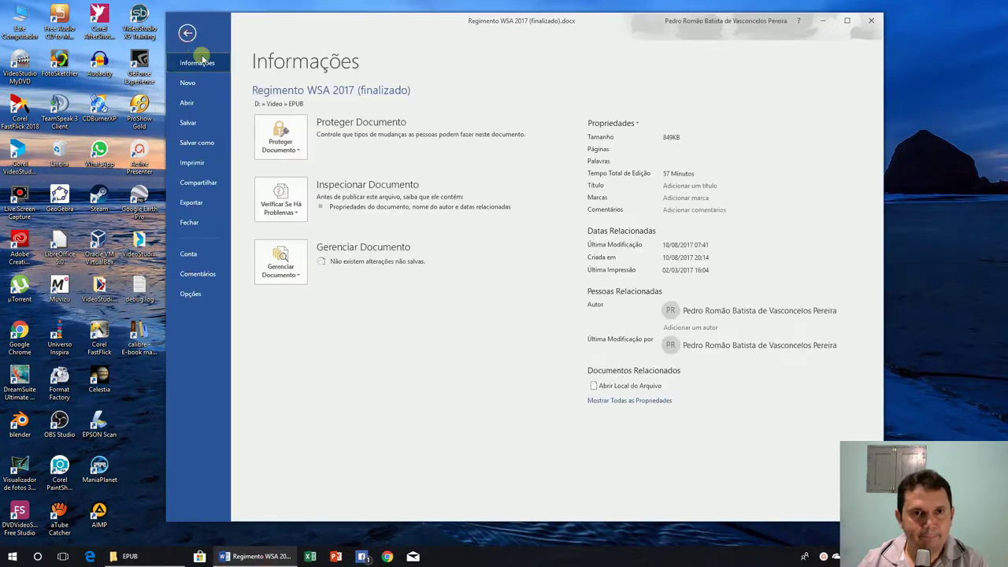
left_click(187, 102)
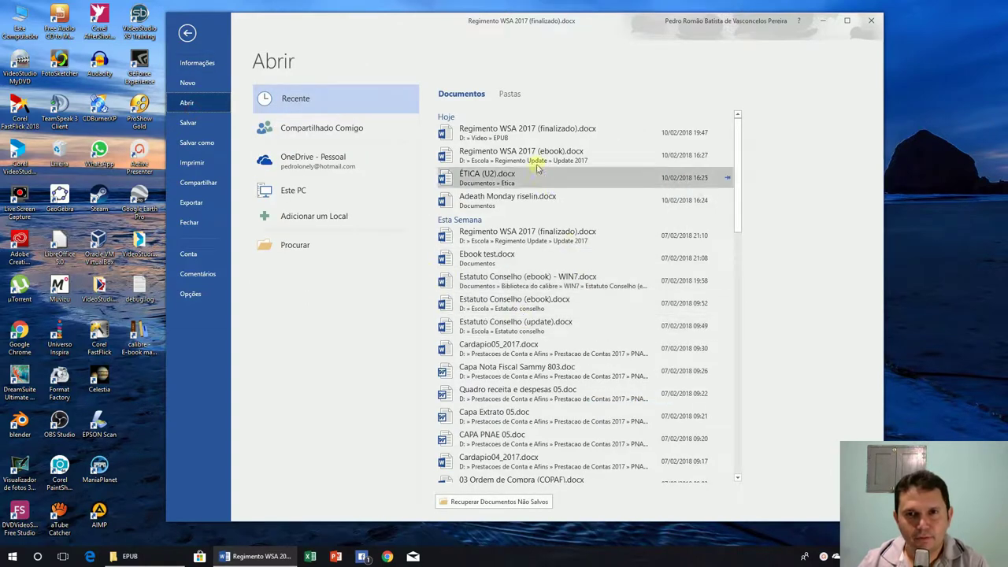
left_click(520, 133)
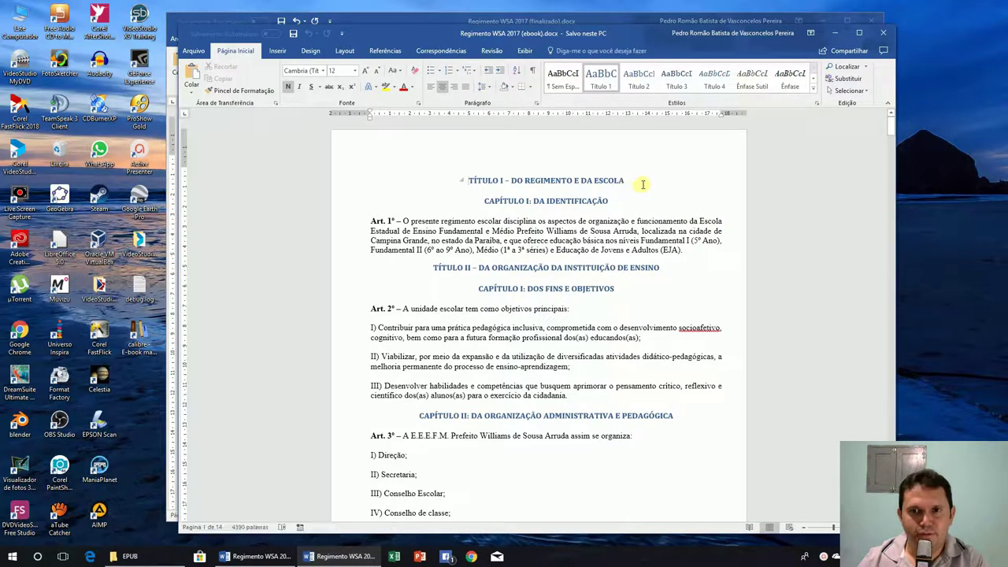
- Examine the styles of the section, chapter and title headings in the ebook document, checking Seção I, Capítulo II and Título II
scroll(668, 293, "down", 8)
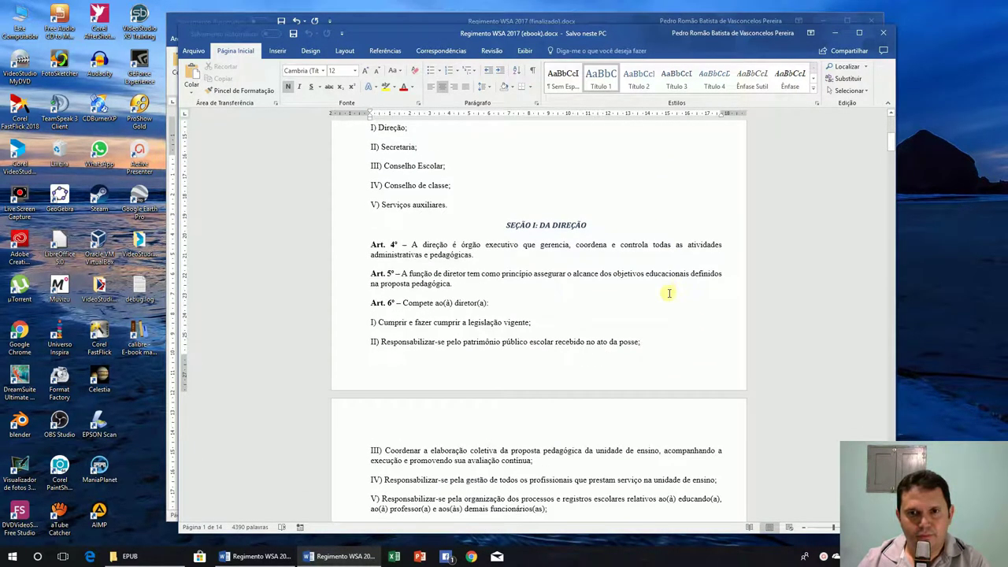
scroll(668, 292, "up", 2)
left_click(603, 296)
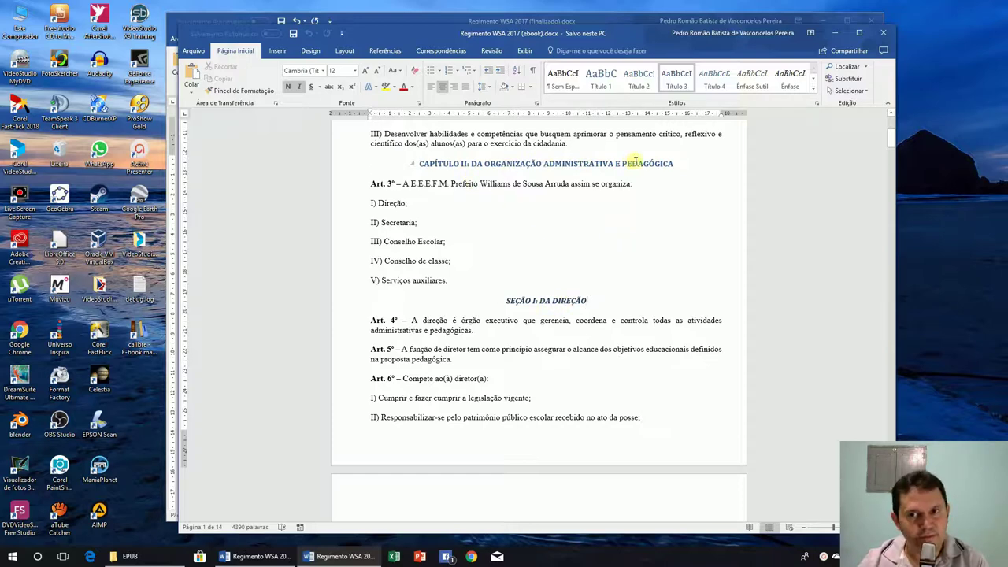
left_click(684, 164)
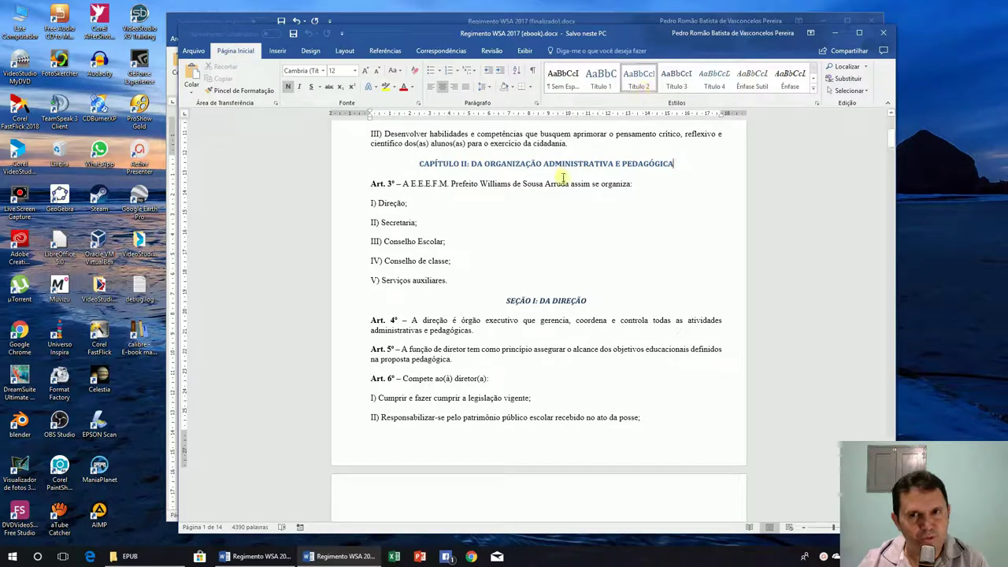
scroll(557, 189, "up", 5)
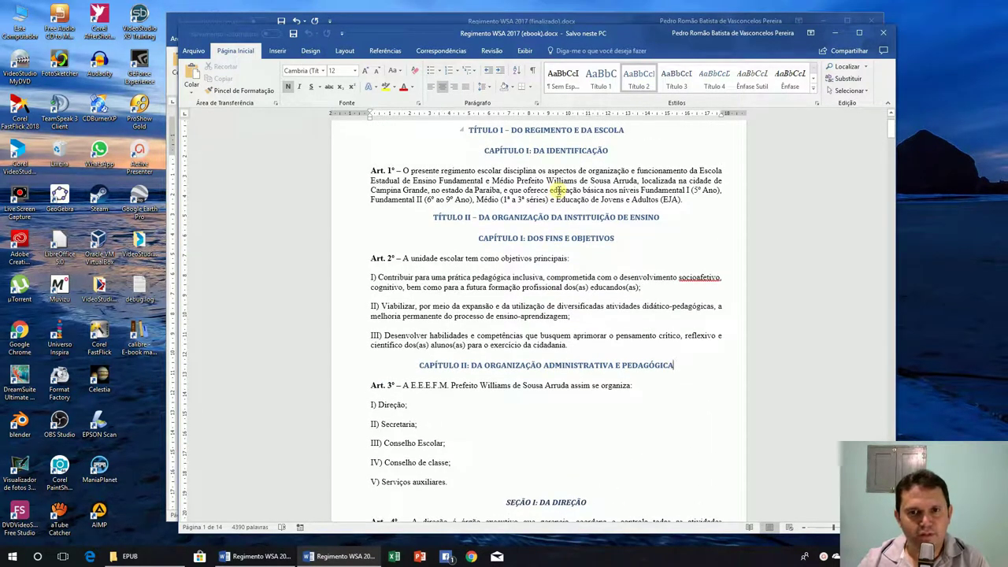
left_click(675, 216)
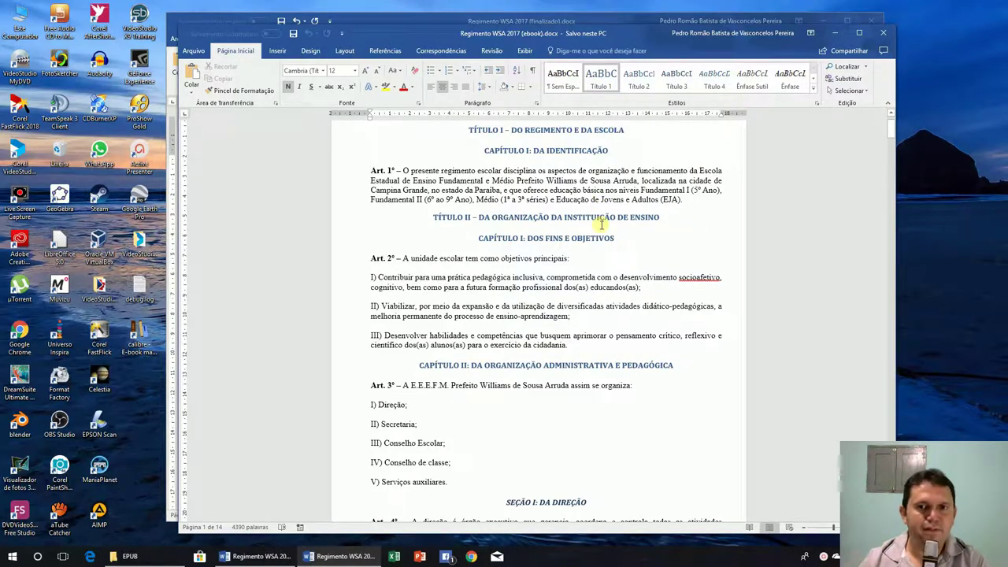
scroll(614, 252, "down", 10)
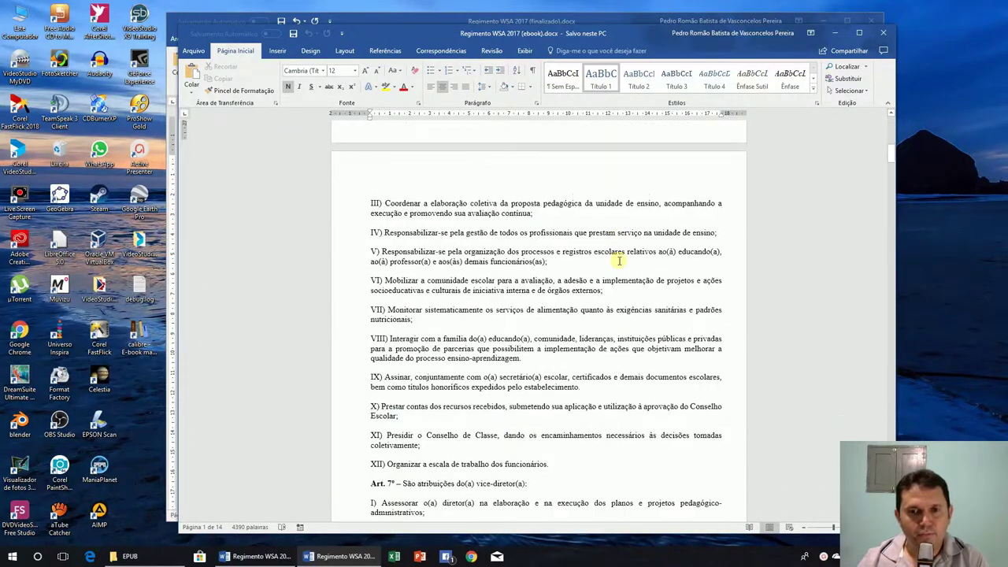
scroll(622, 268, "down", 20)
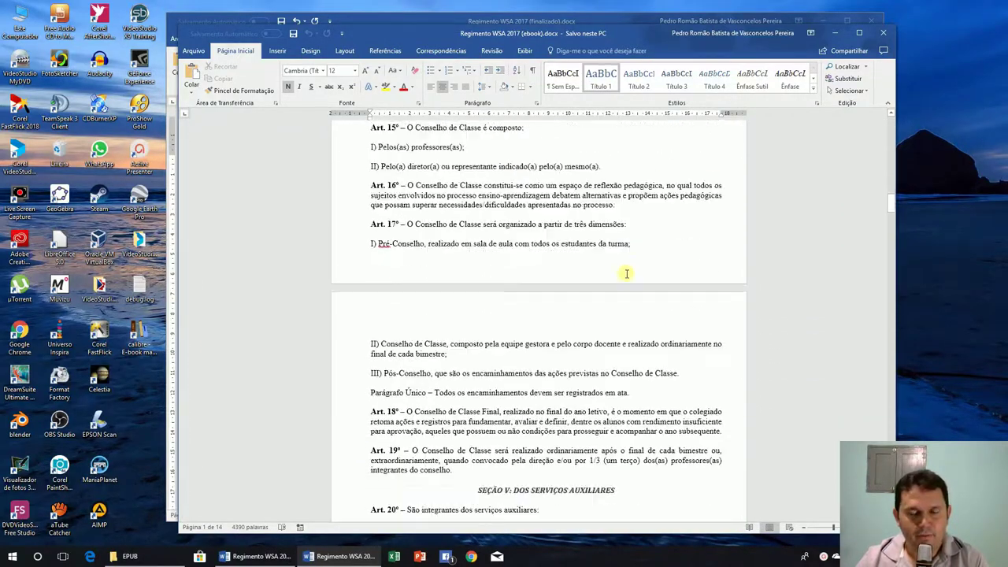
scroll(627, 273, "down", 20)
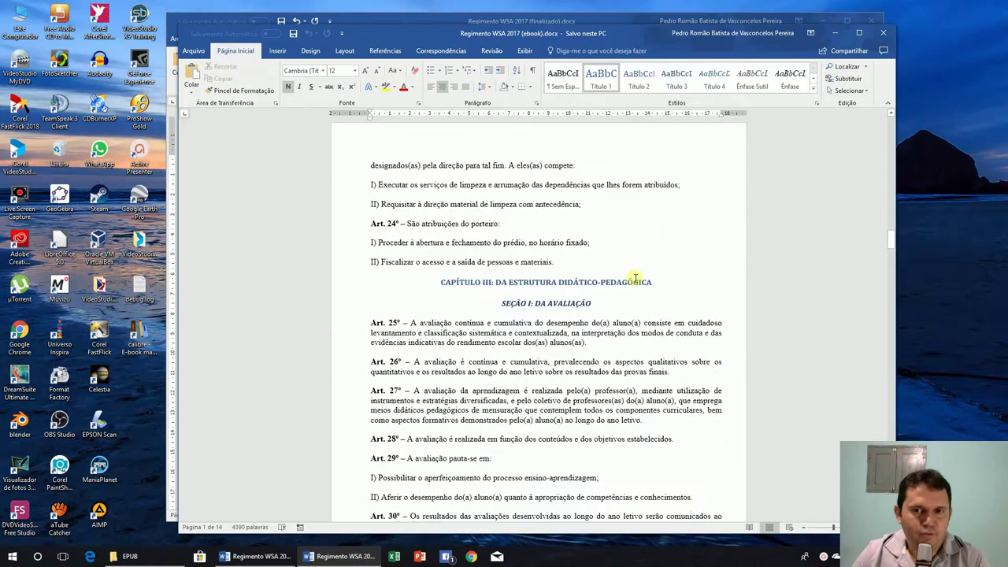
scroll(634, 280, "down", 20)
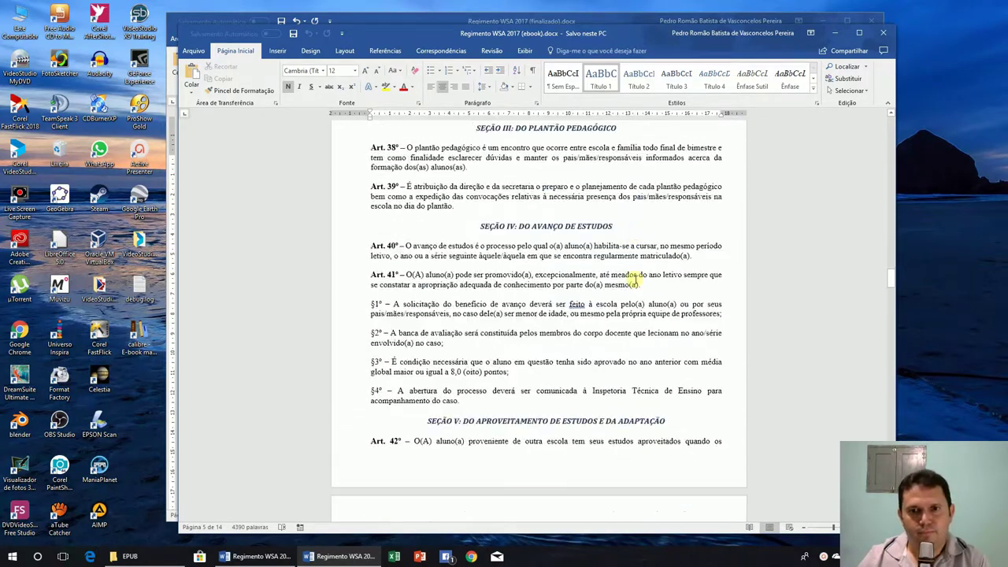
scroll(634, 280, "down", 6)
scroll(634, 280, "up", 11)
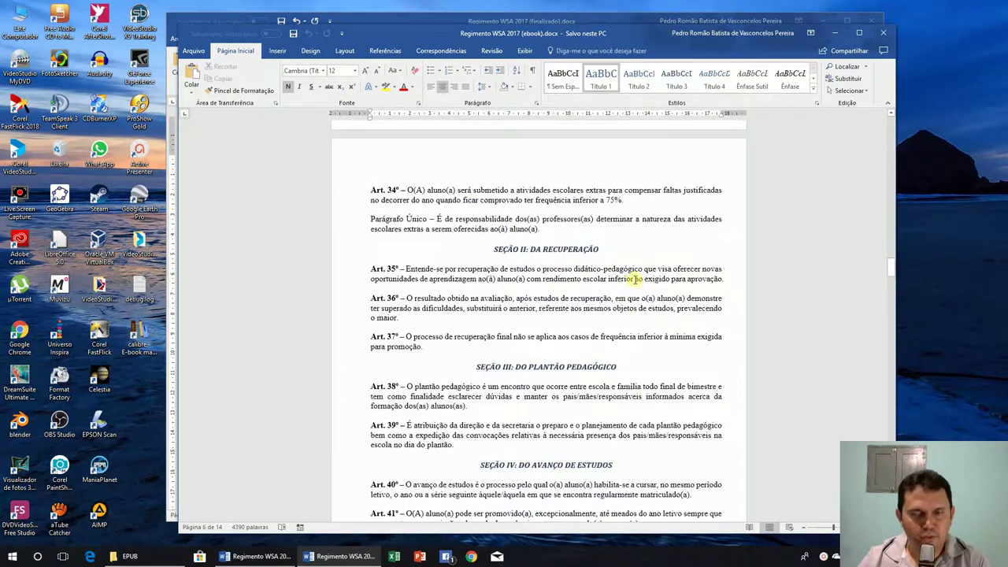
- Minimize the Regimento WSA 2017 (finalizado) document and reposition the ebook document's window on the desktop
left_click(254, 556)
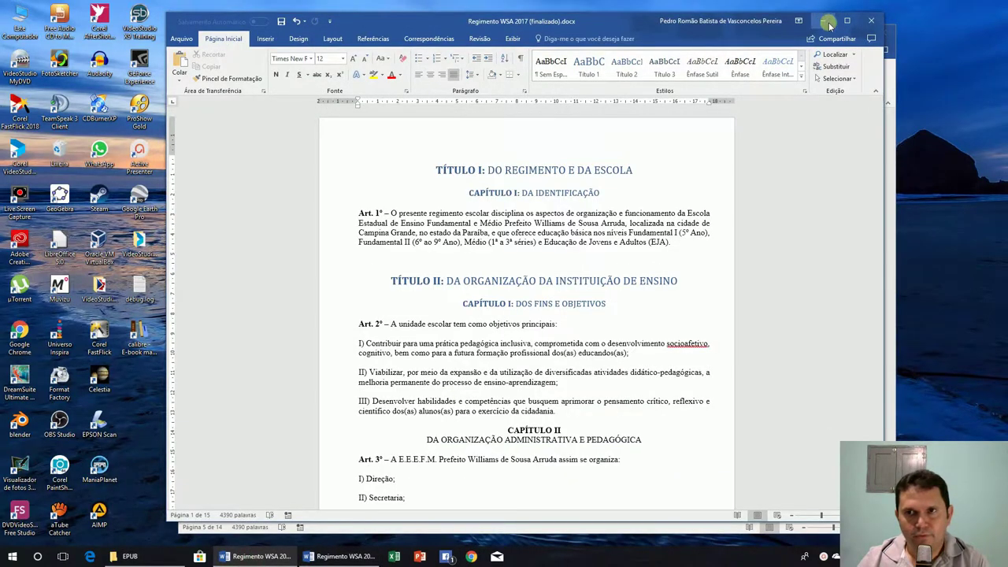
left_click(830, 26)
left_click_drag(622, 34, 610, 37)
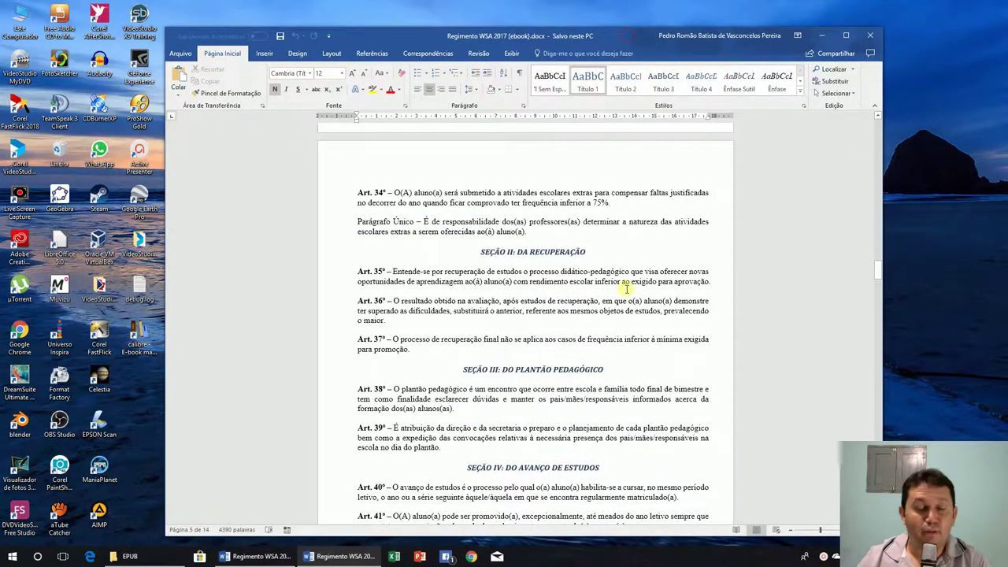
- Add a superscript note marker 1 after "(EJA)" at the end of Art. 1º in the ebook document
scroll(626, 288, "up", 15)
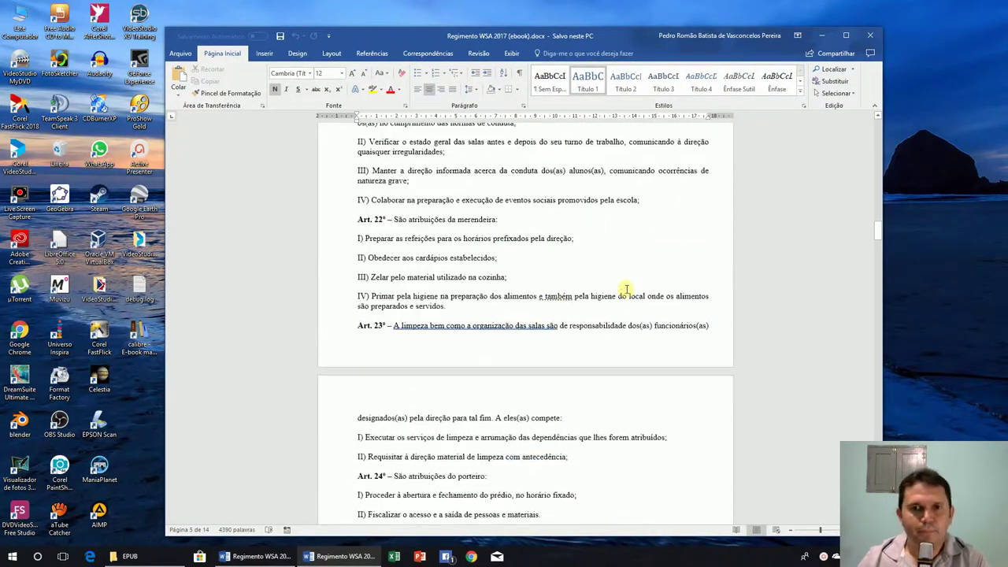
scroll(626, 288, "up", 20)
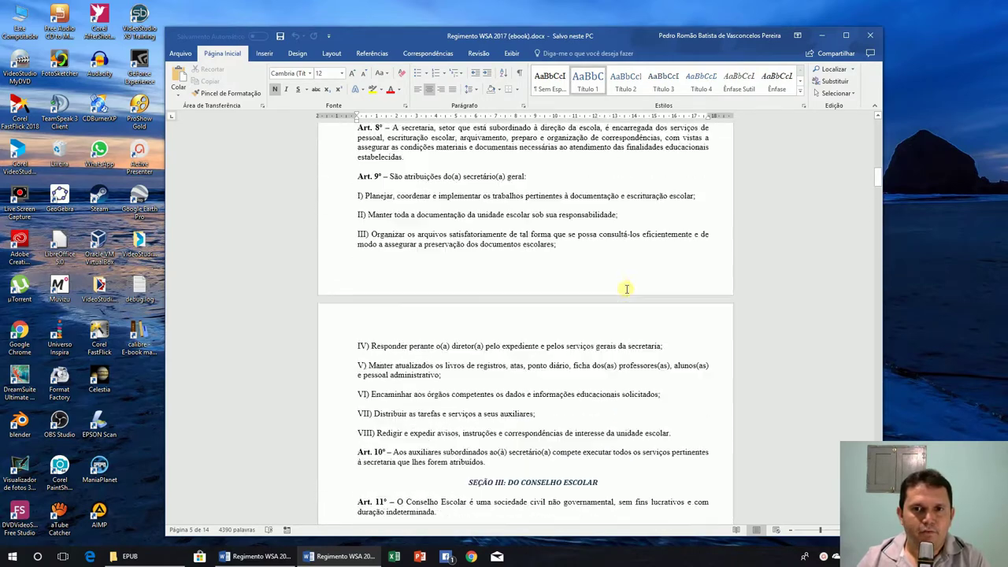
scroll(626, 288, "up", 7)
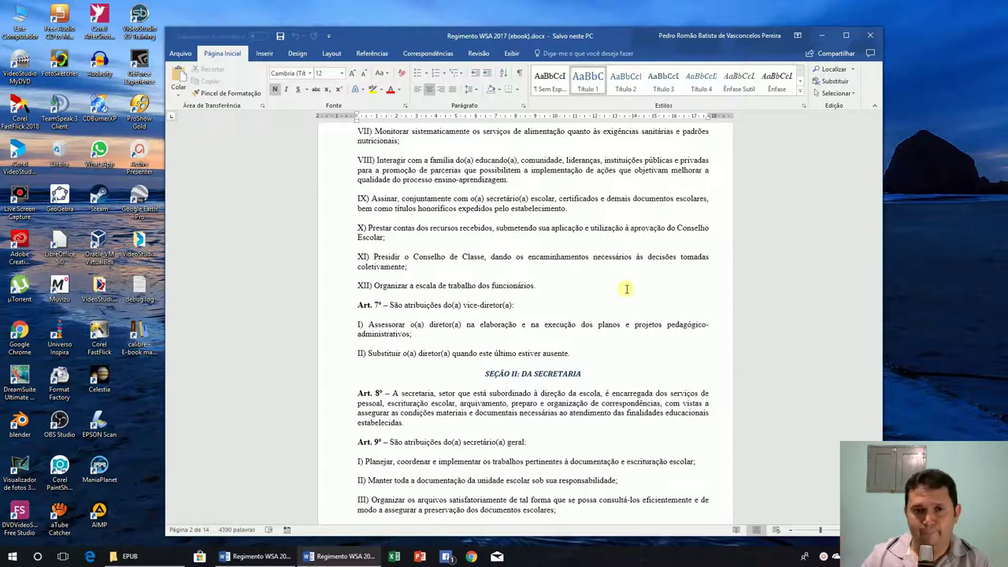
scroll(627, 289, "up", 15)
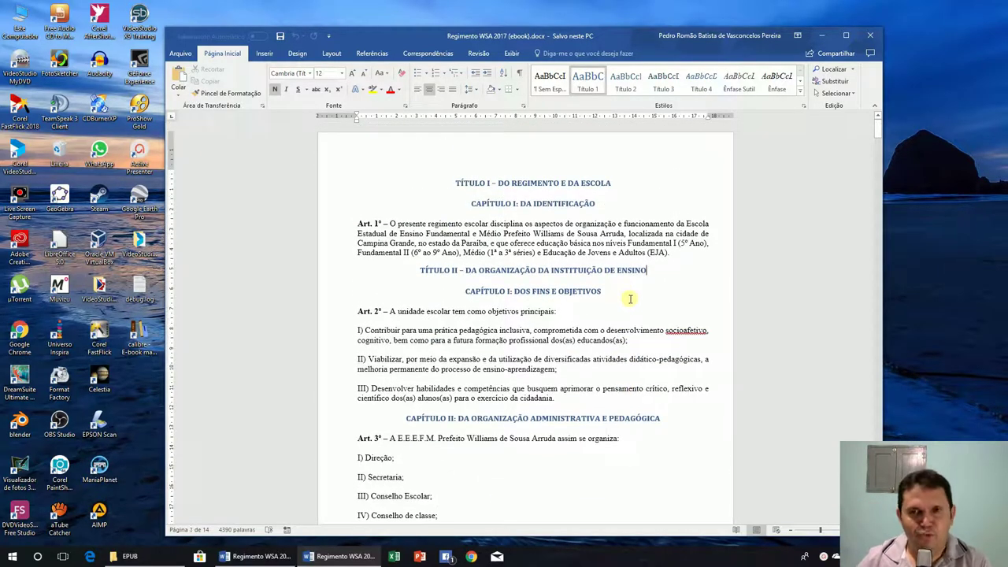
scroll(629, 300, "down", 1)
scroll(629, 299, "up", 1)
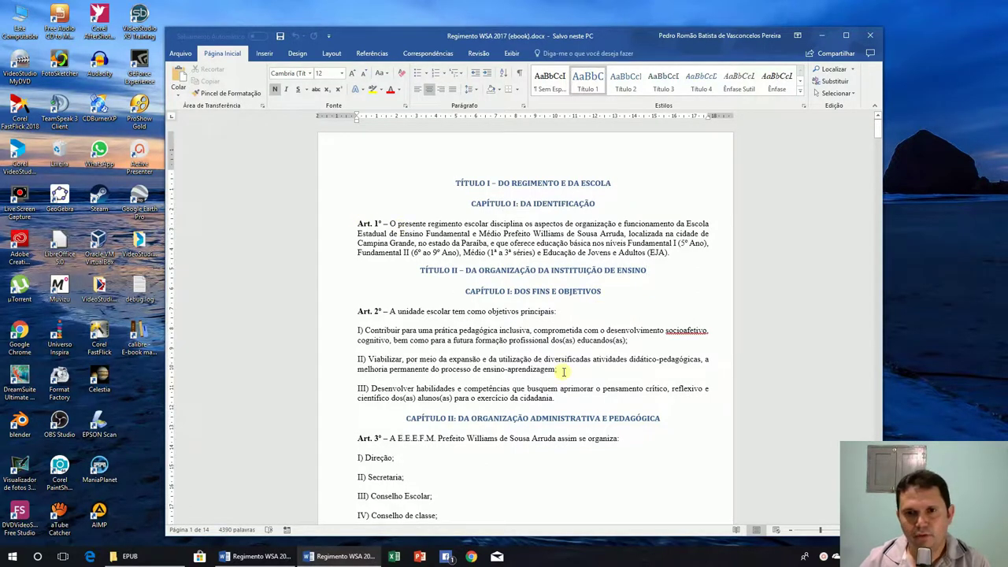
left_click(675, 253)
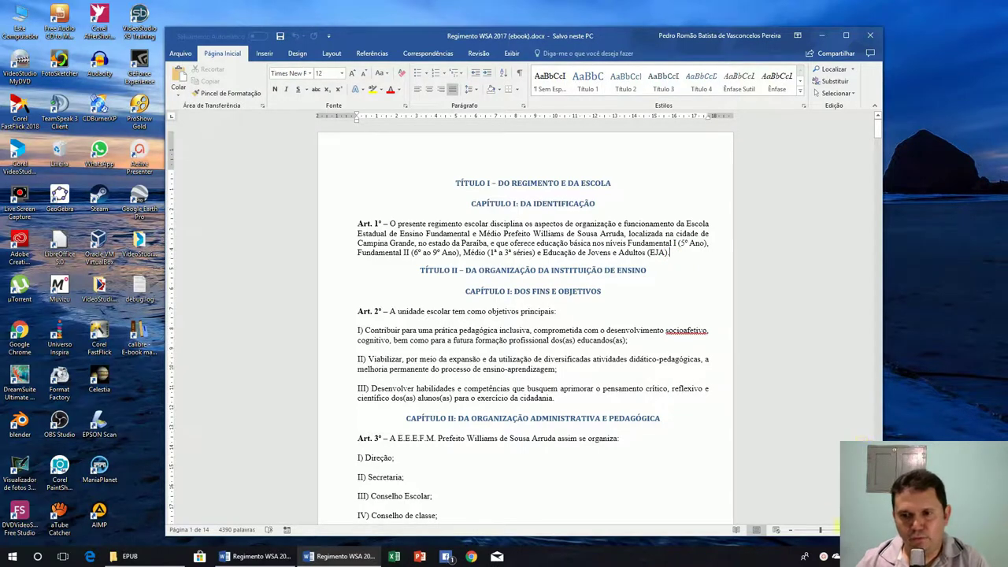
scroll(756, 306, "up", 3)
scroll(756, 315, "up", 2)
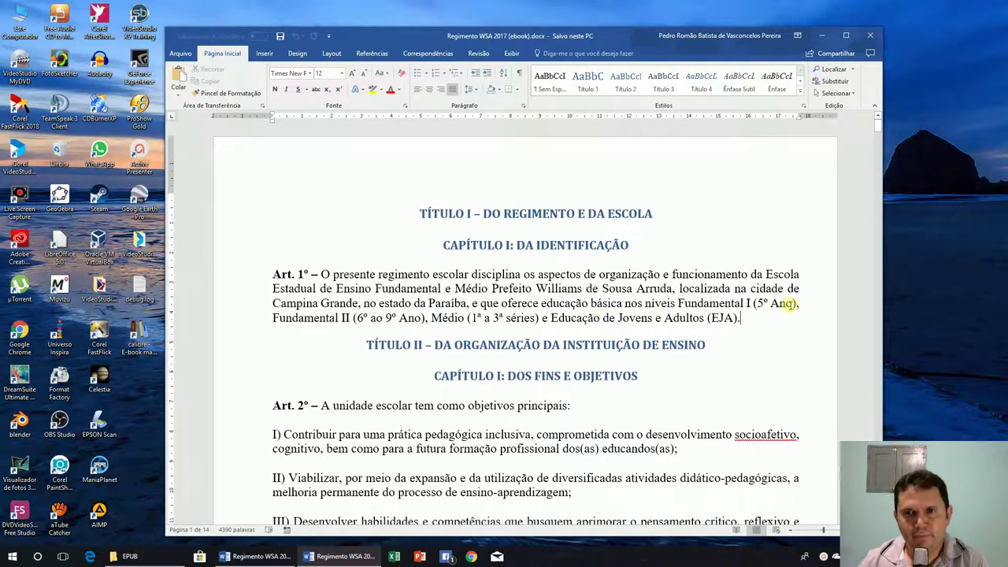
left_click(738, 317)
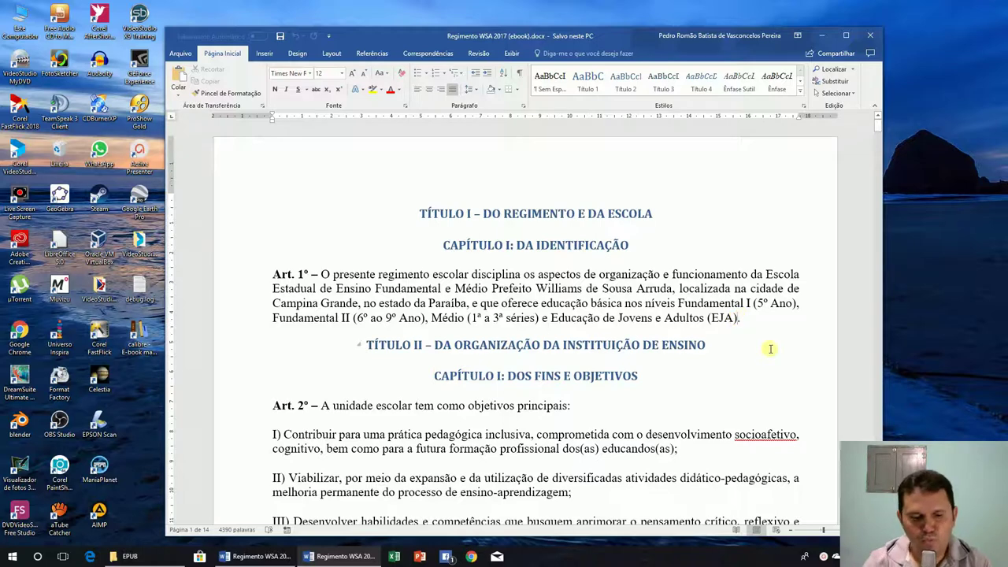
type("1")
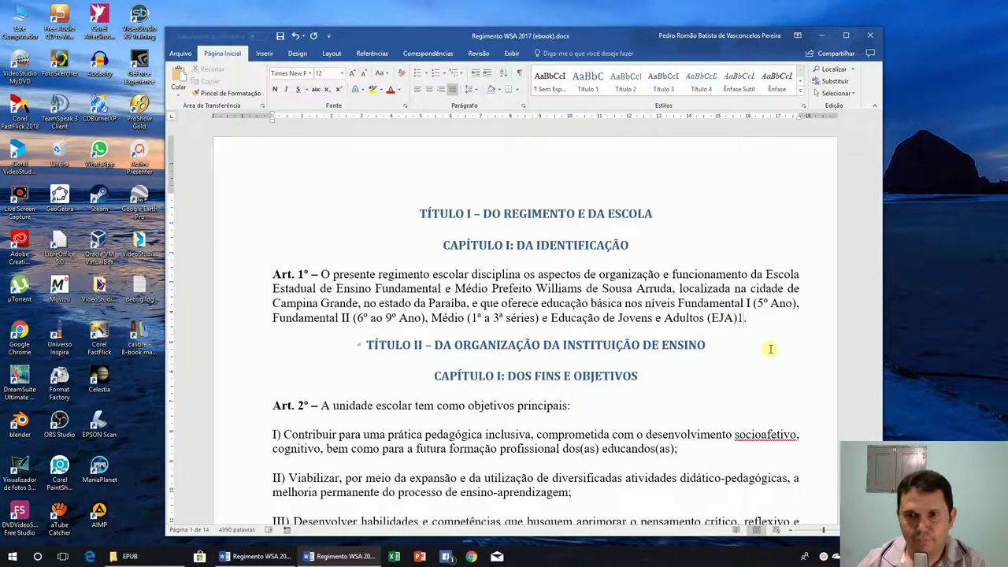
key("shift+Left")
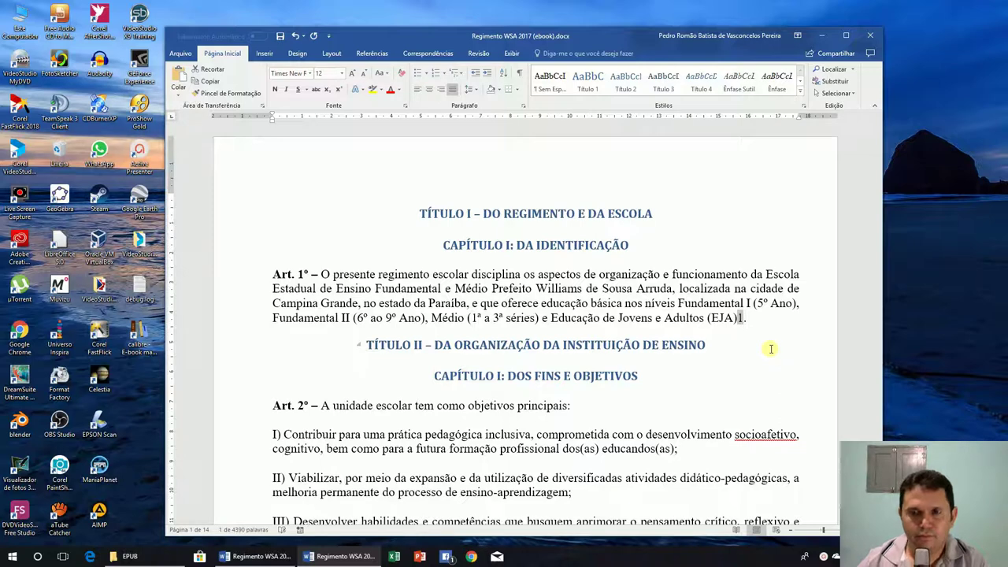
left_click(337, 89)
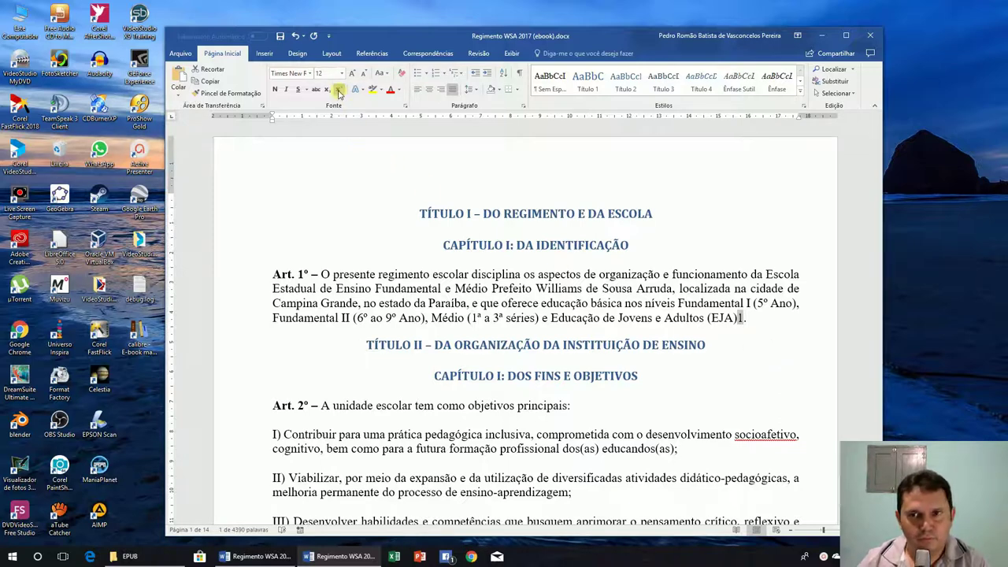
left_click(752, 318)
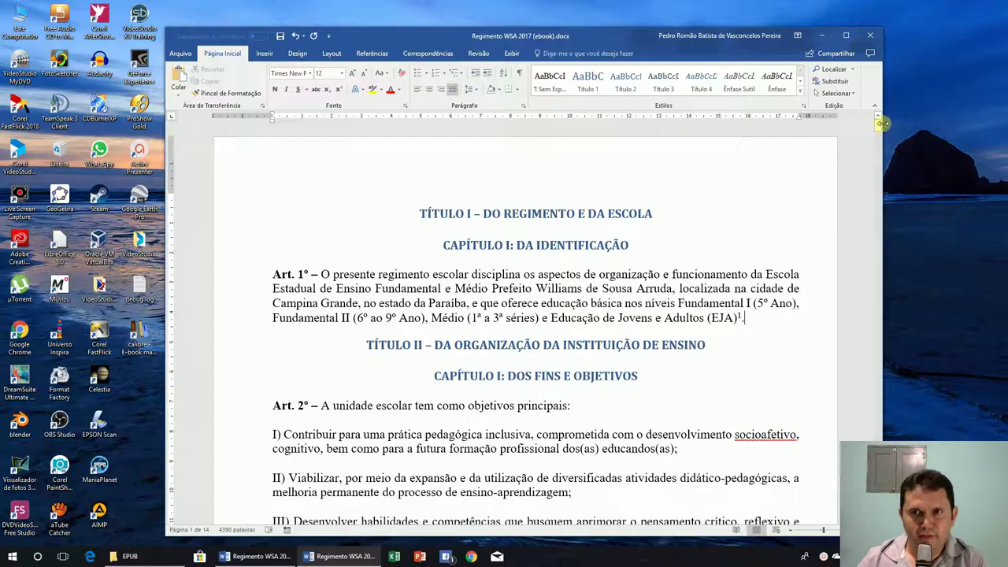
- Add a "**" separator, a "NOTAS" line and the plain-text note "1. Apenas para exemplo." at the end of the document
left_click_drag(878, 123, 879, 504)
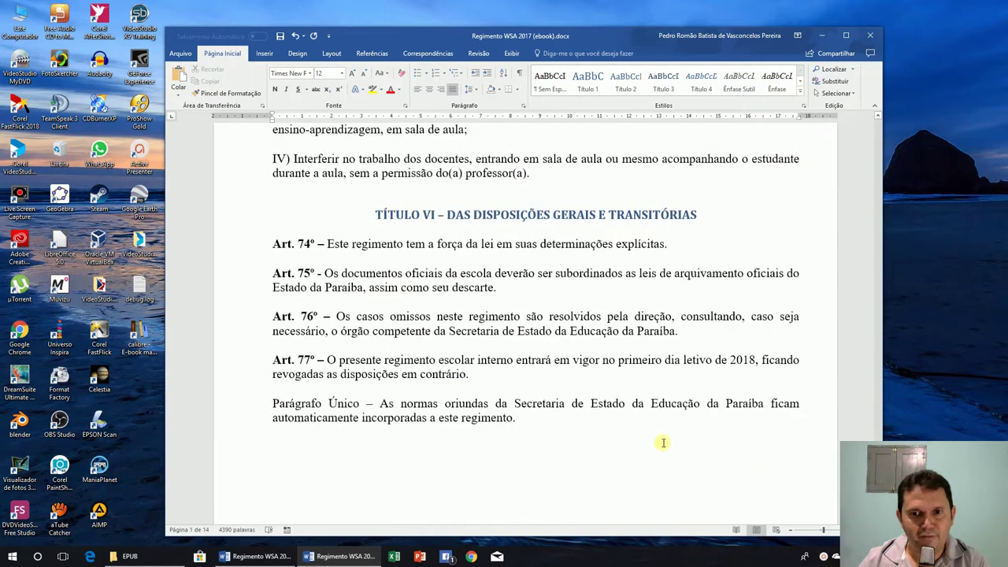
left_click(608, 453)
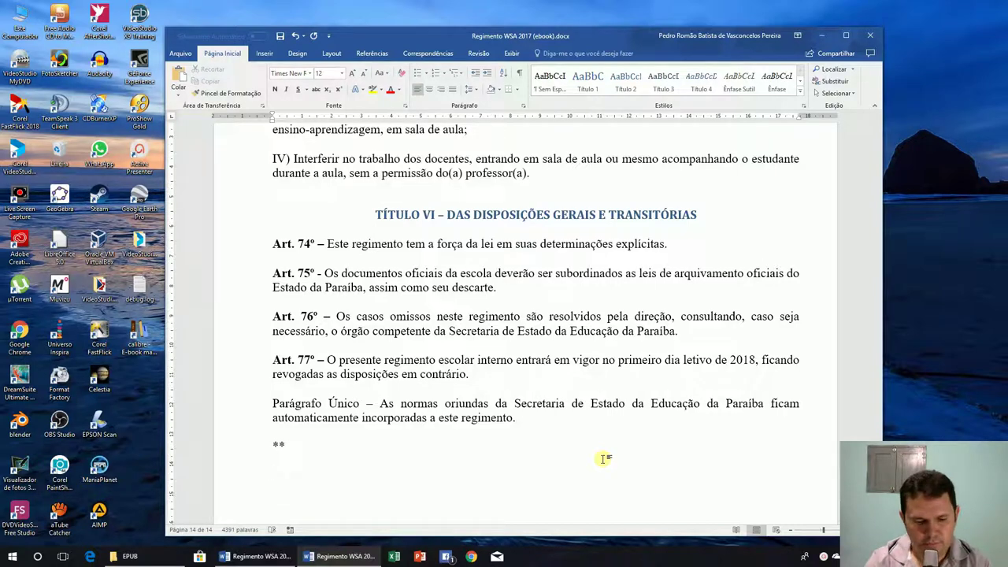
type("NOTAS")
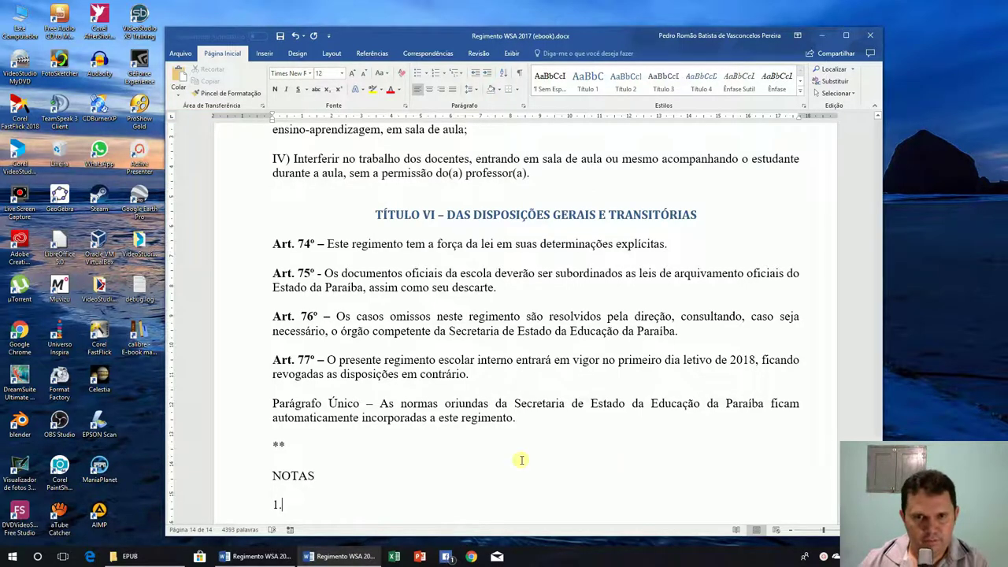
scroll(497, 446, "down", 3)
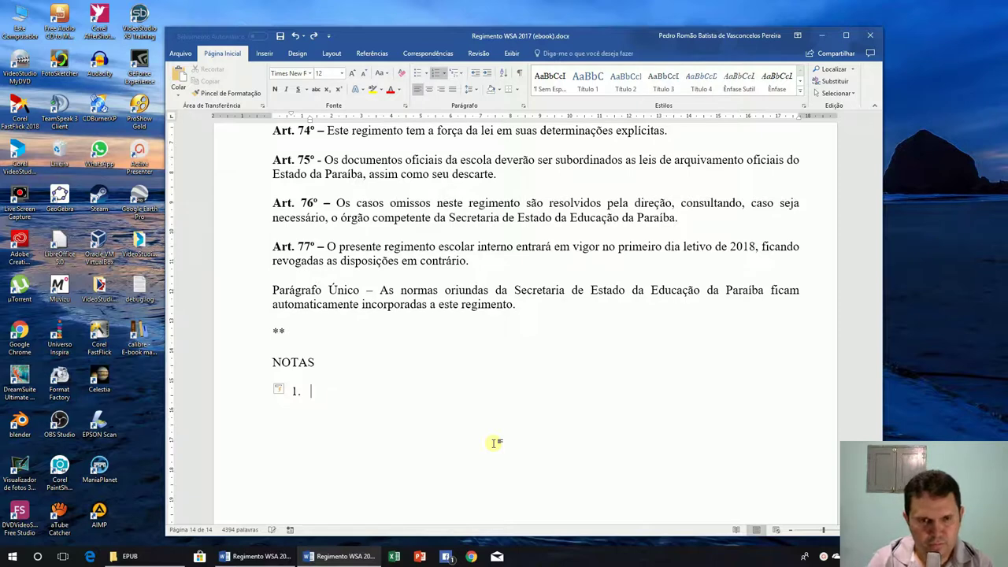
key("ctrl+z")
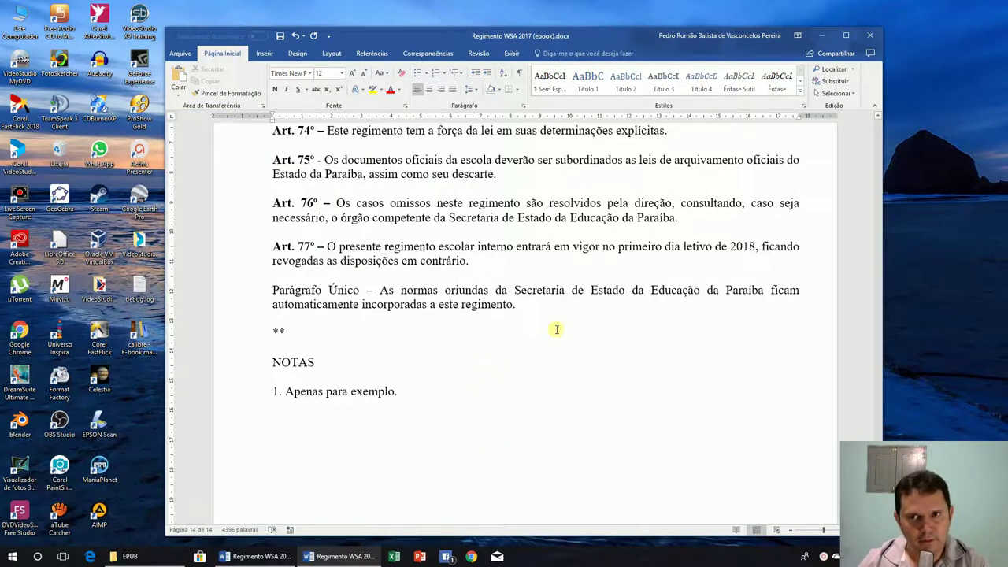
left_click_drag(877, 504, 880, 136)
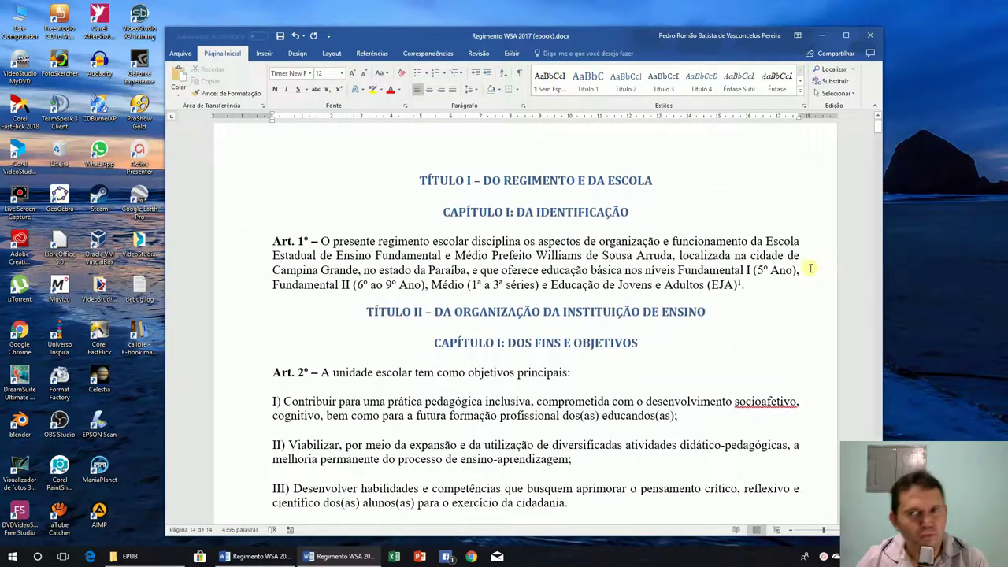
left_click(753, 286)
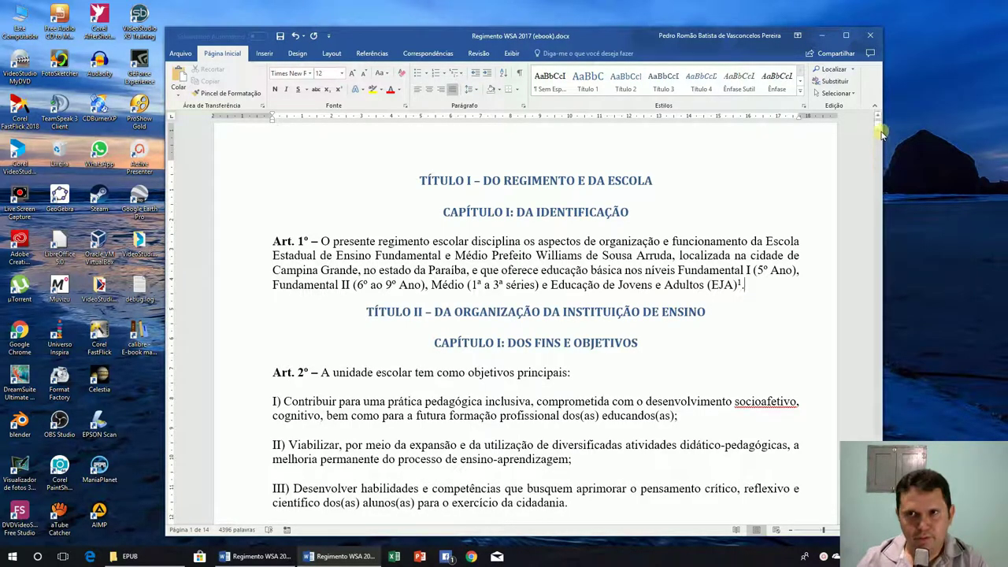
left_click_drag(877, 128, 879, 504)
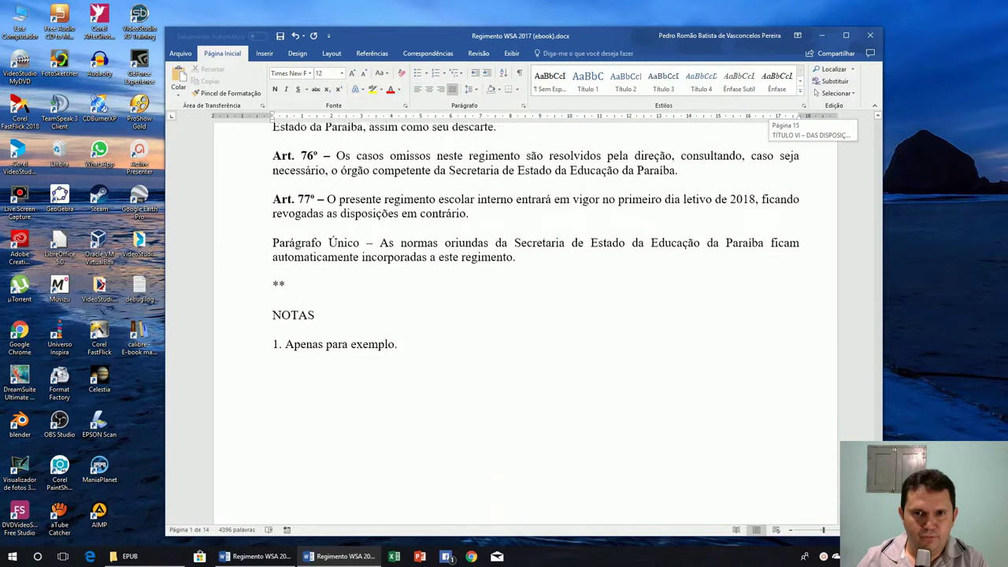
left_click(278, 339)
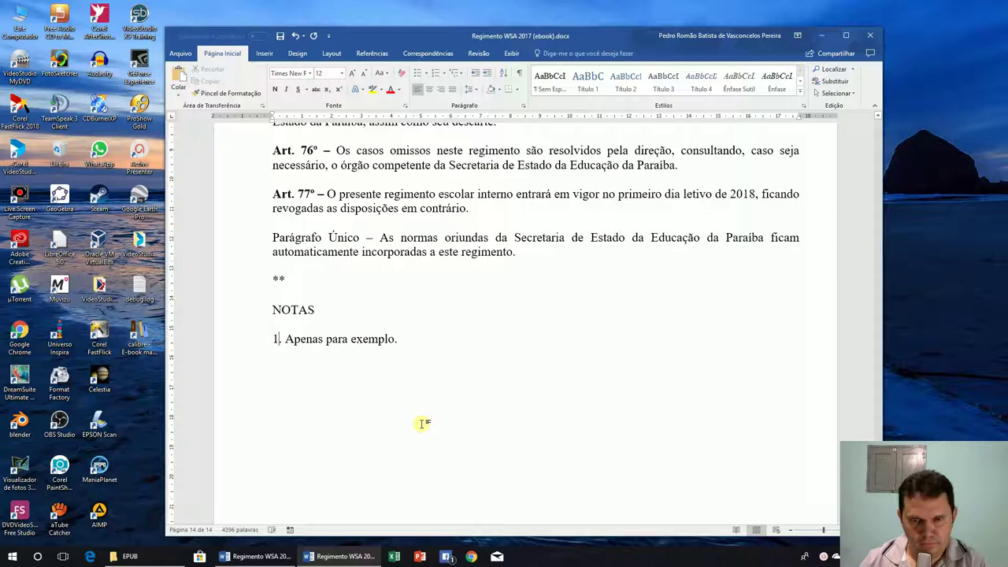
left_click(264, 53)
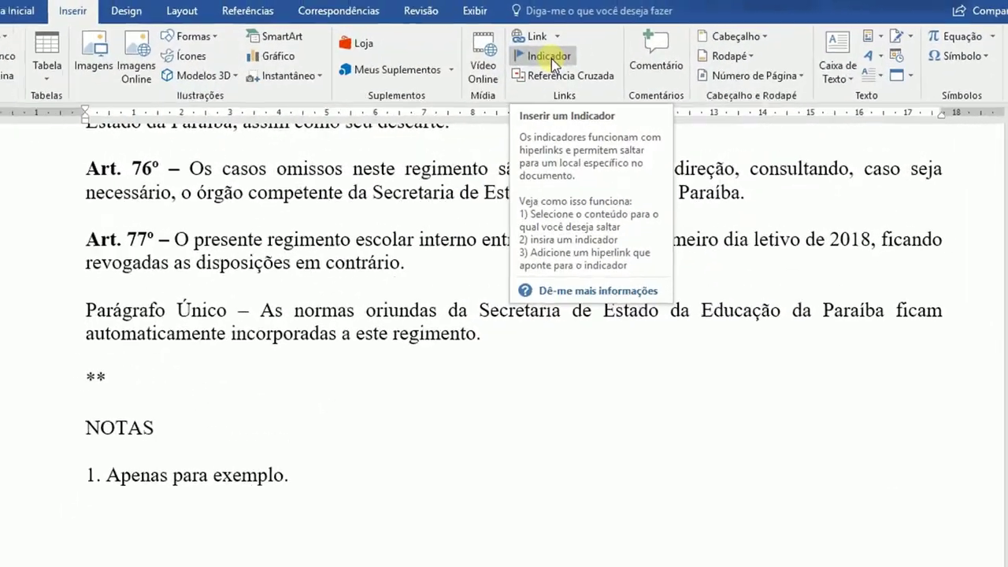
left_click(561, 80)
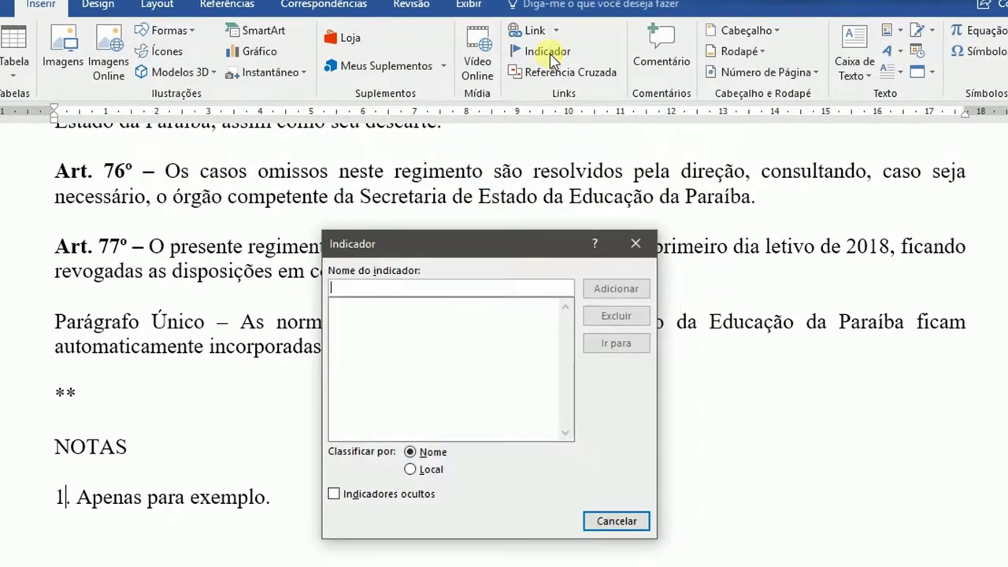
left_click(622, 524)
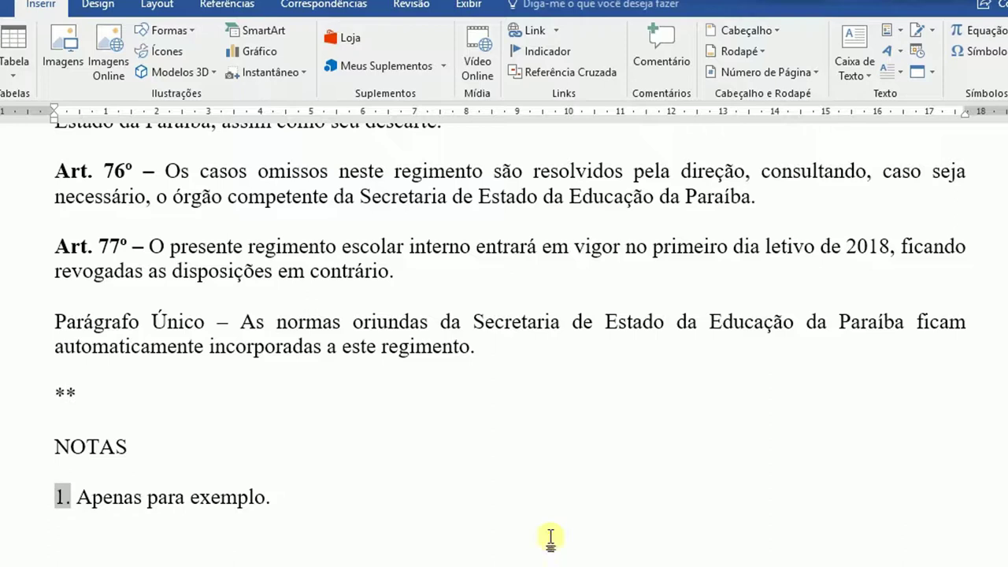
- Bookmark the selected "1." of the note under NOTAS with the name Nota1
left_click(561, 56)
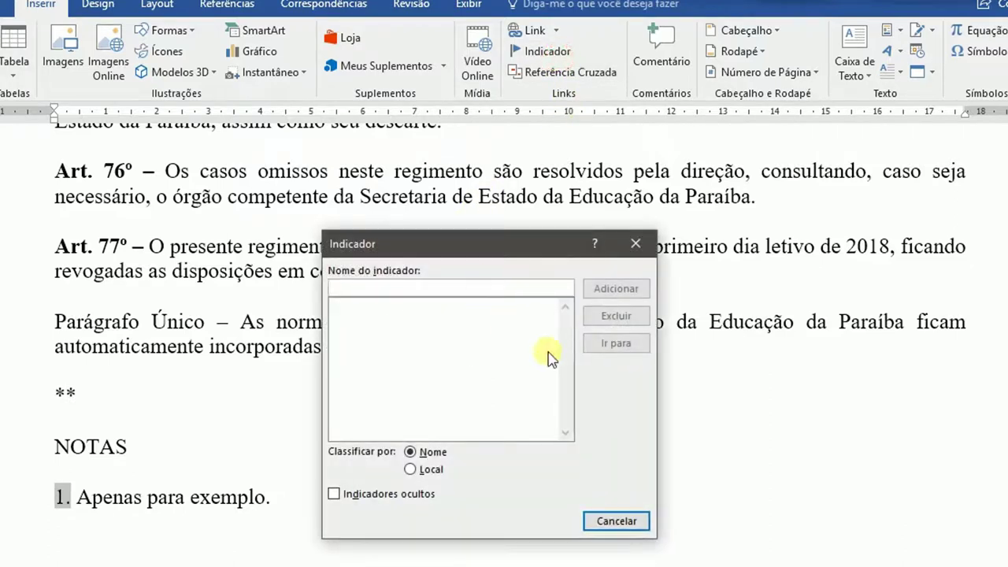
type("N")
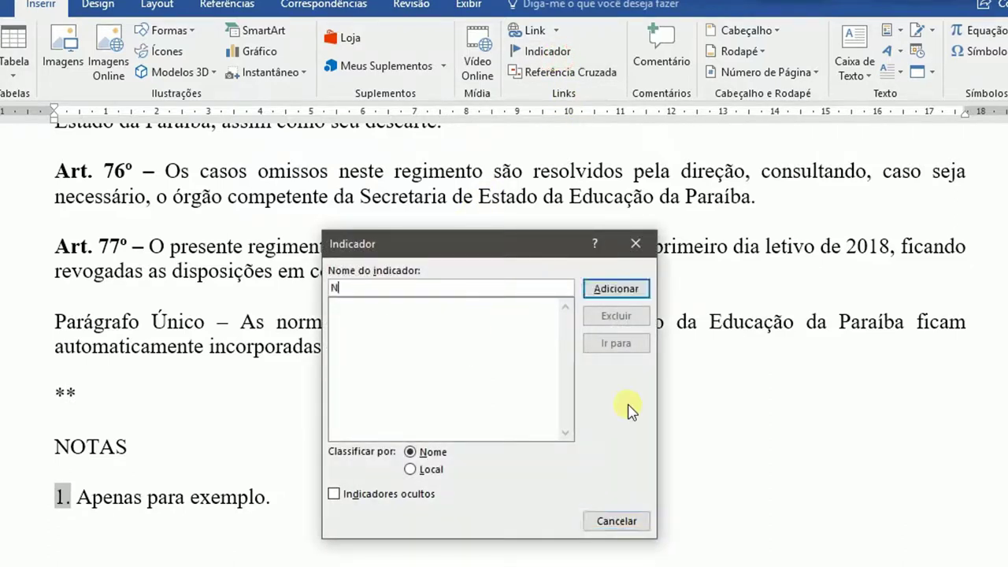
type("ota1")
left_click(622, 290)
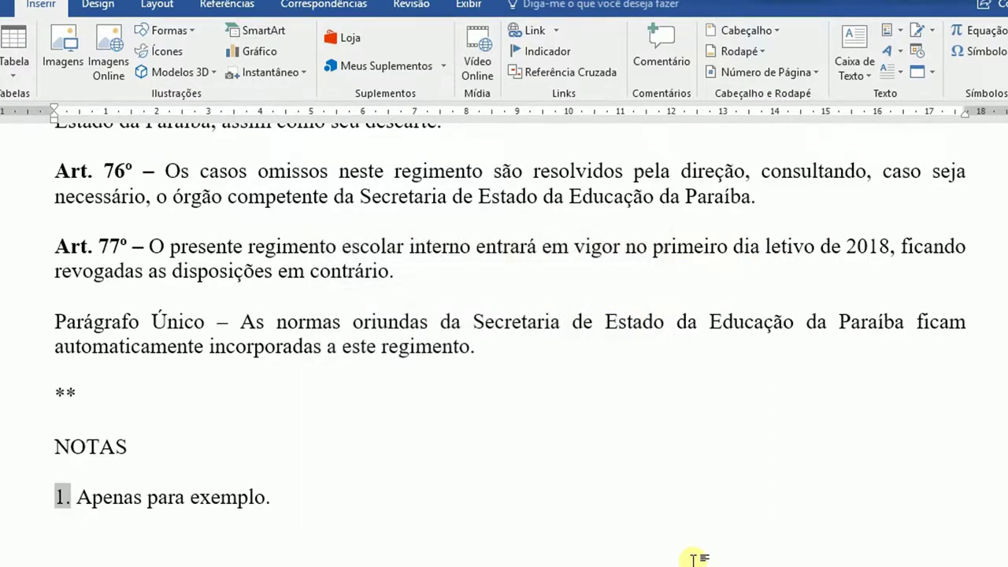
left_click(410, 496)
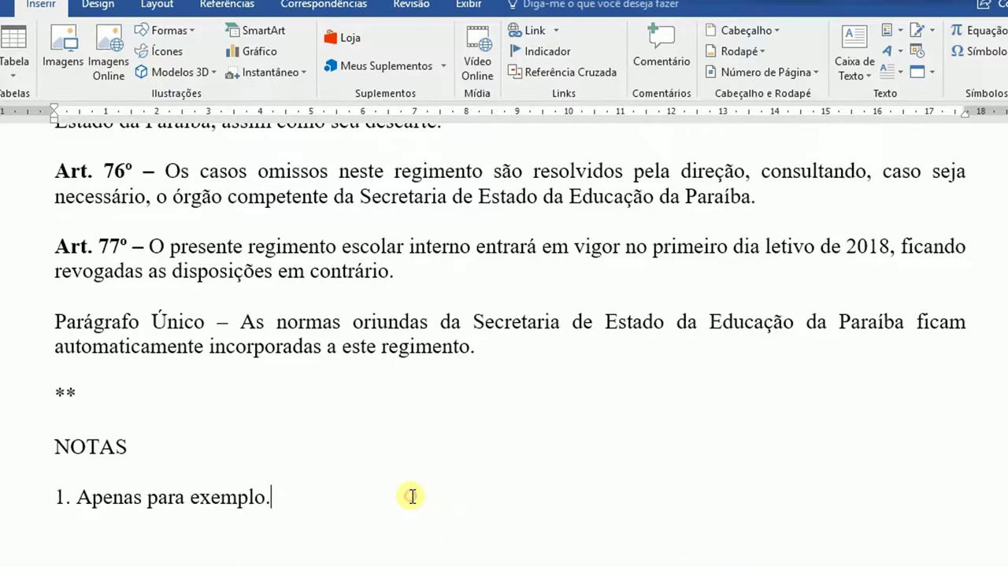
- Link the superscript 1 after "(EJA)" in Art. 1º to the Nota1 bookmark in this document
key("ctrl+Home")
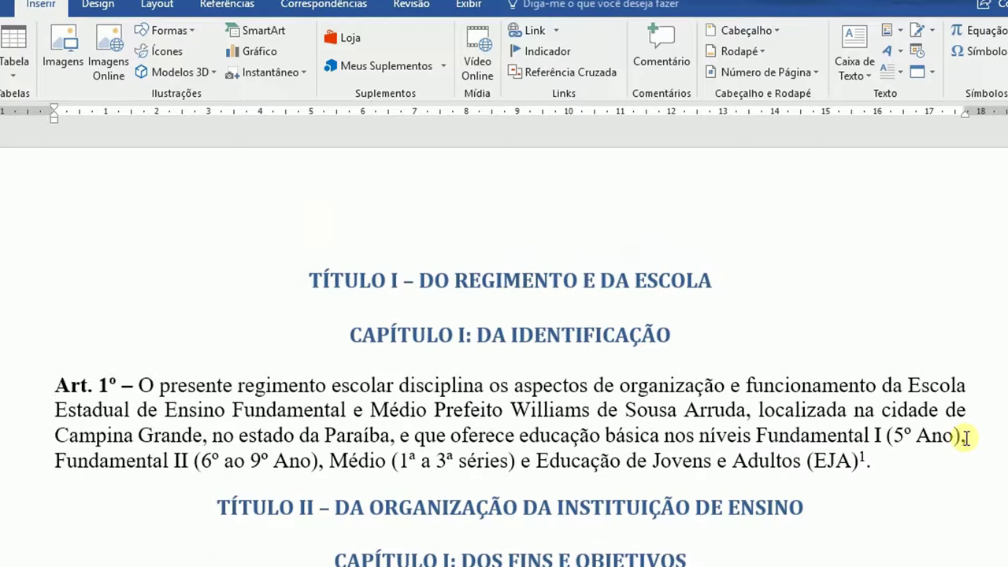
left_click(866, 463)
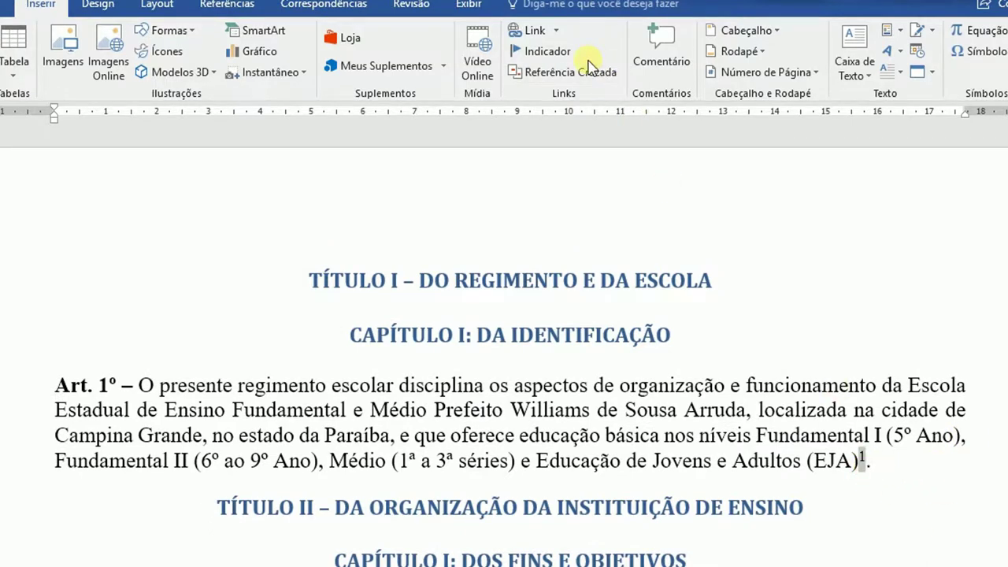
left_click(556, 31)
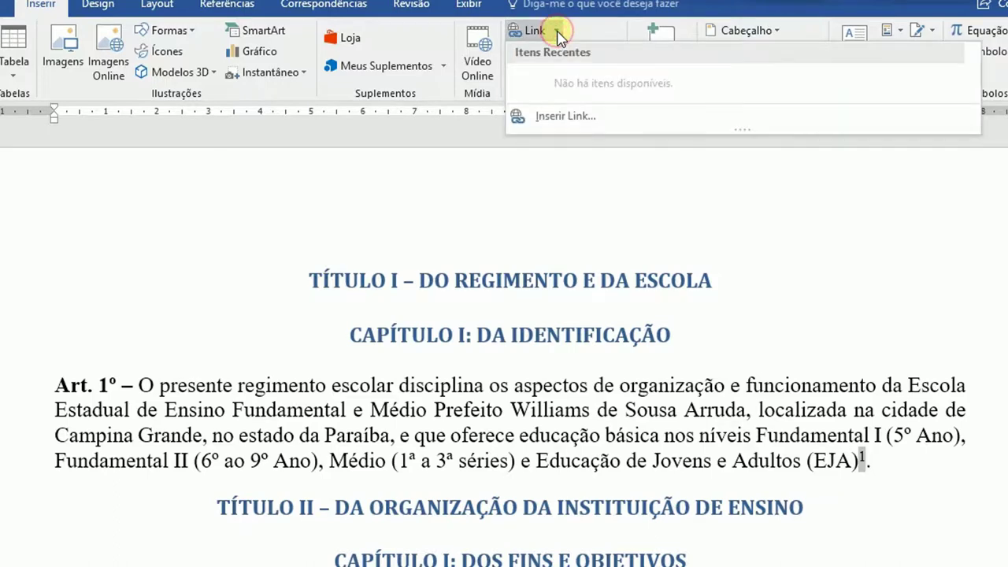
left_click(565, 119)
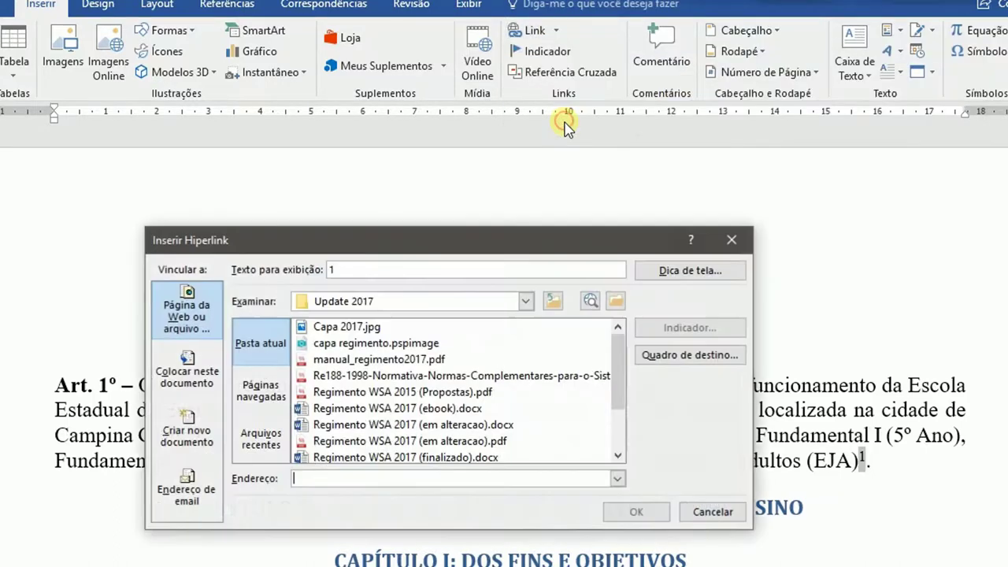
left_click(192, 384)
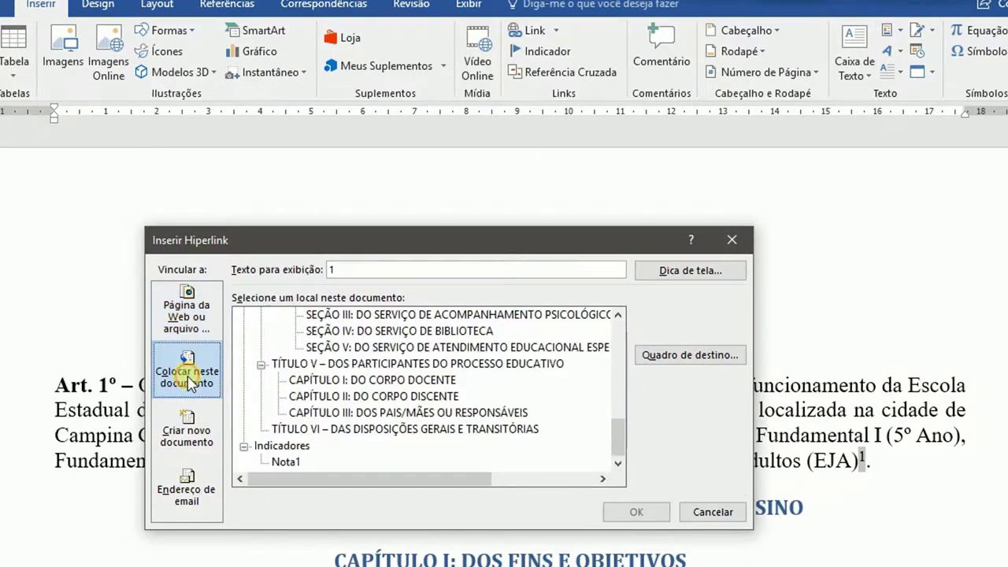
left_click(618, 429)
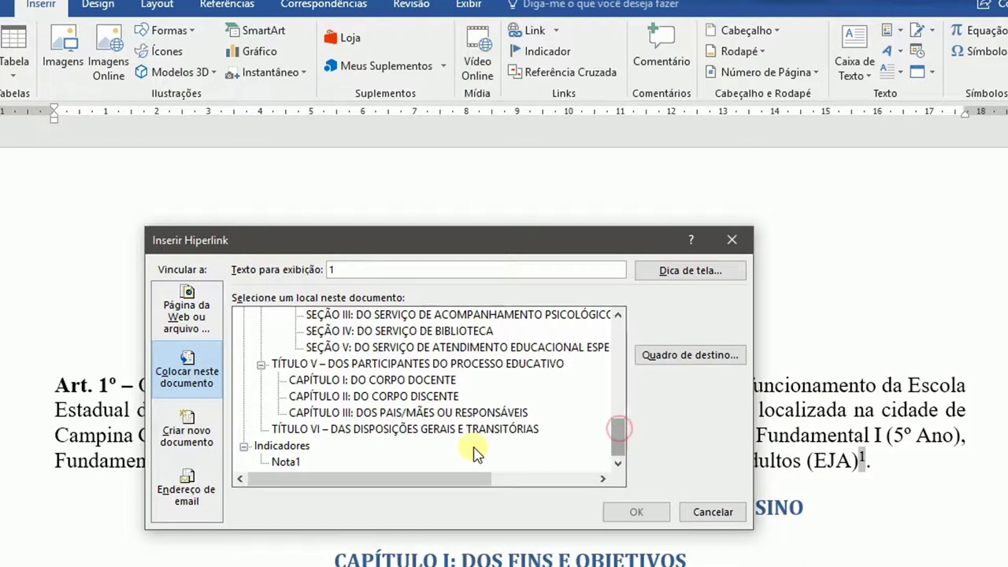
left_click(285, 462)
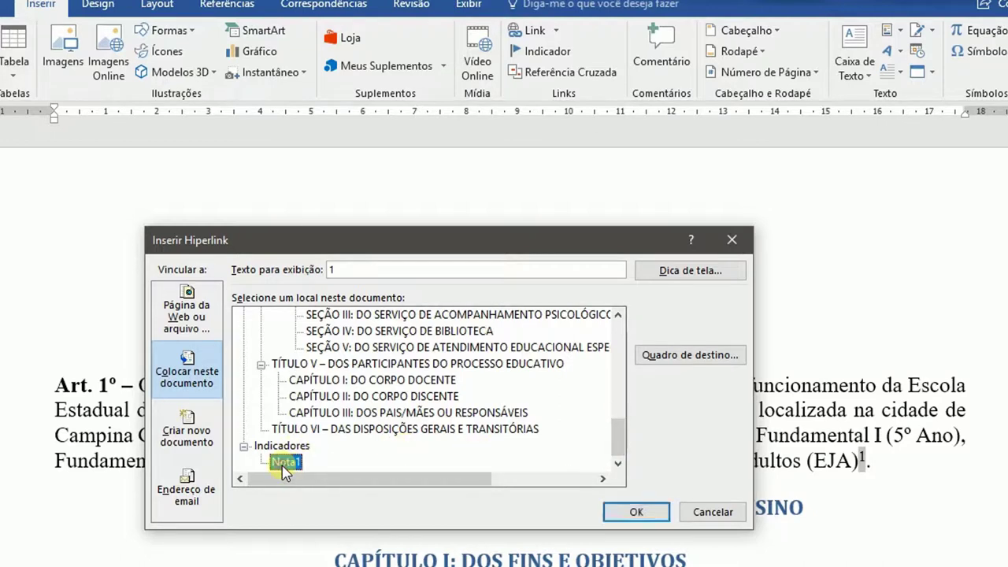
left_click(634, 513)
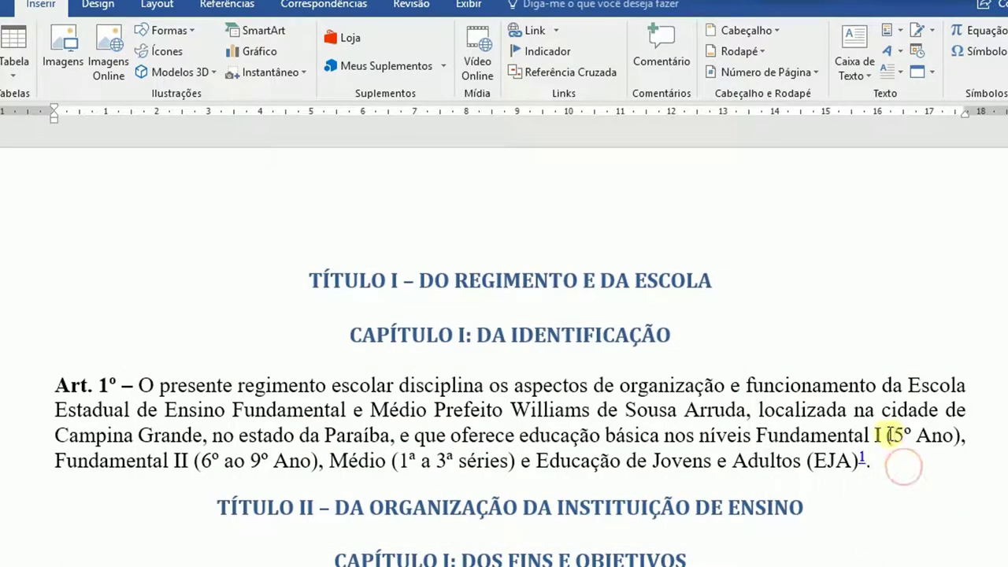
- Review the linked marker in Art. 1º and the note under NOTAS at the end of the document
mouse_move(861, 462)
key("End")
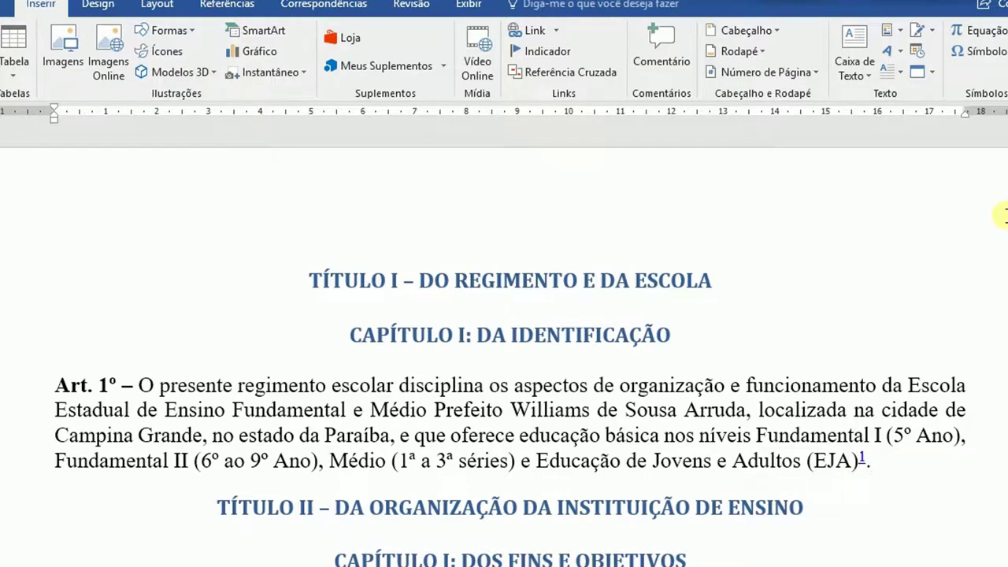
scroll(411, 483, "down", 20)
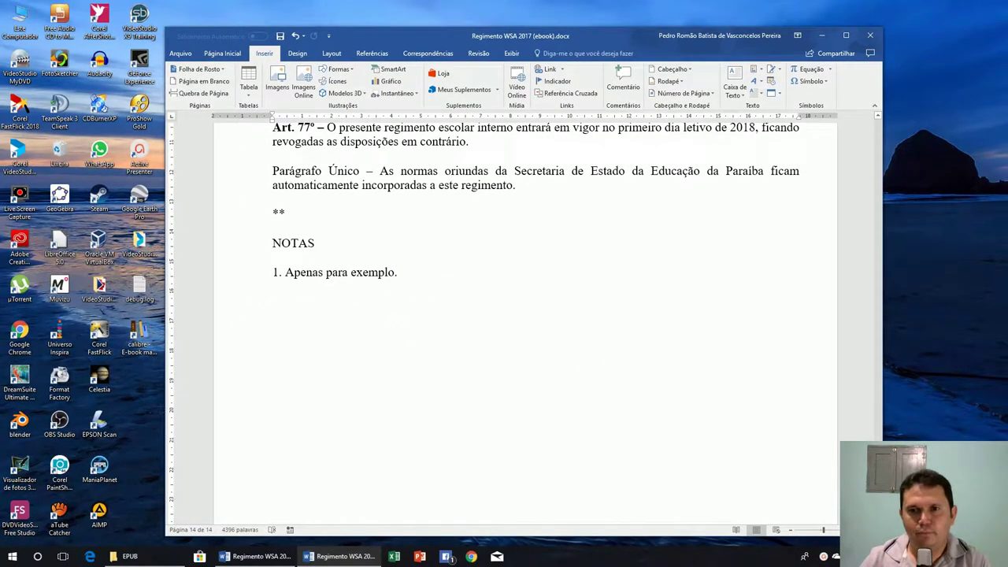
left_click_drag(877, 504, 884, 122)
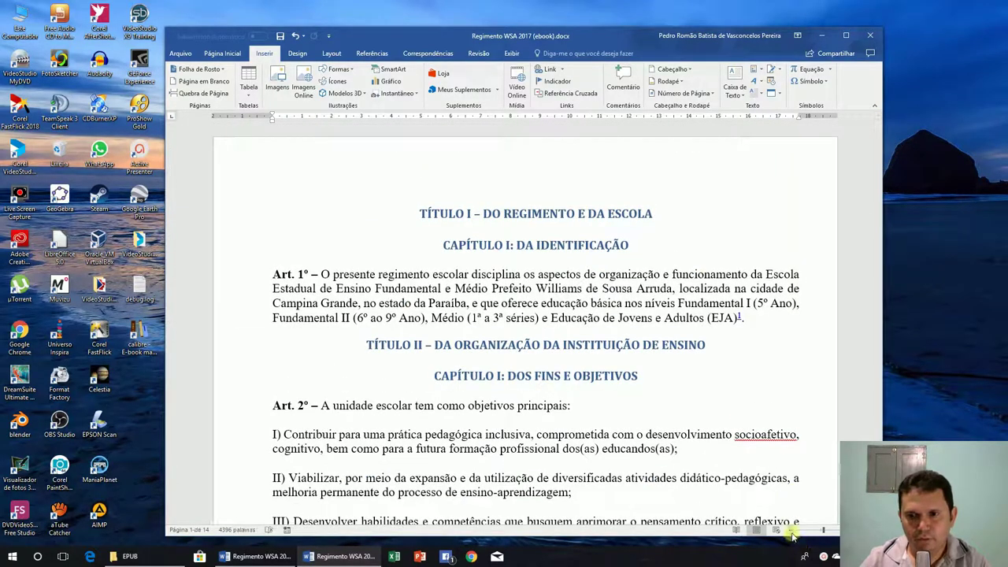
left_click(789, 531)
left_click(790, 530)
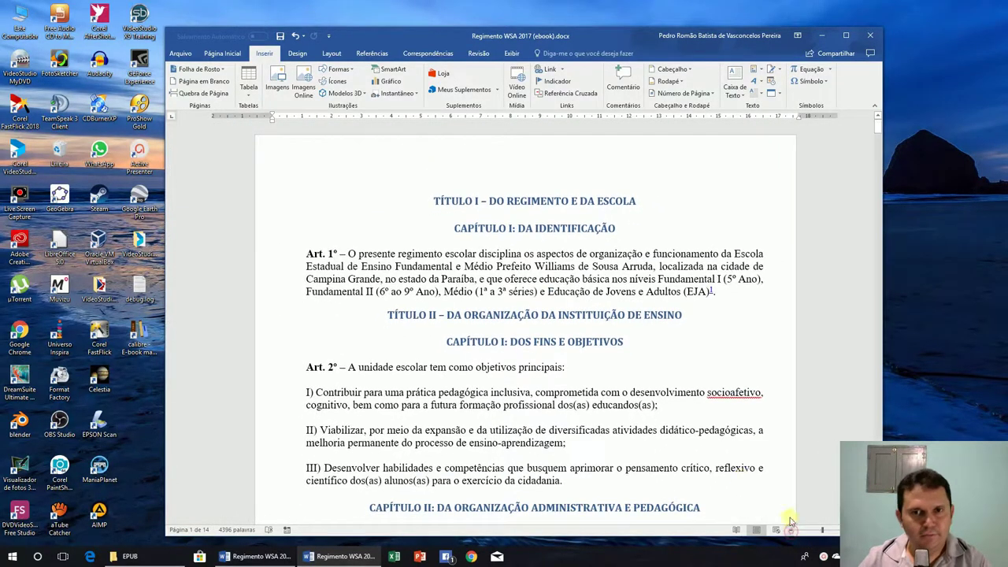
left_click(229, 56)
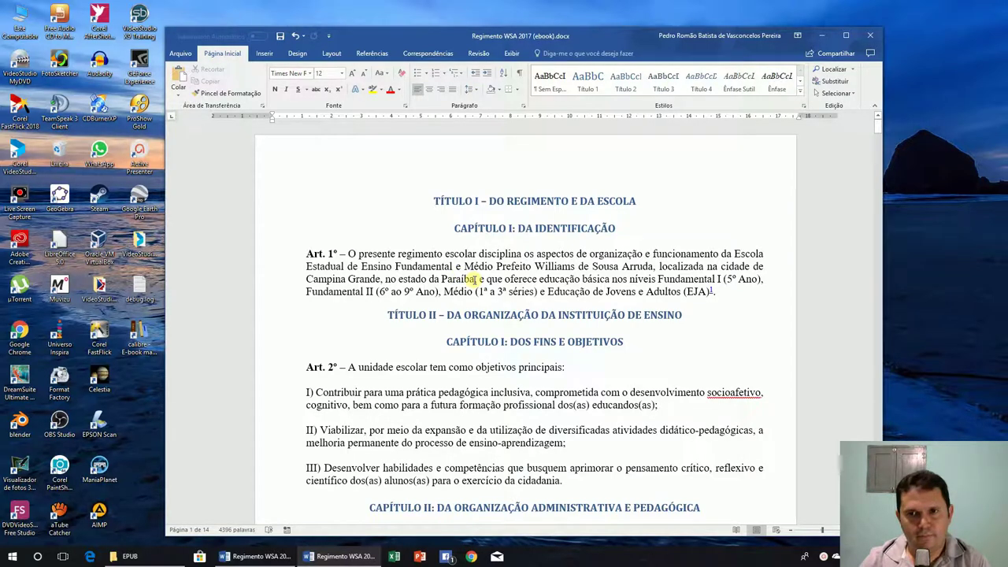
- Save a copy of the document as Regimento WSA 2017 (ebook).docx in the Video\EPUB folder on drive D
left_click(180, 53)
left_click(206, 161)
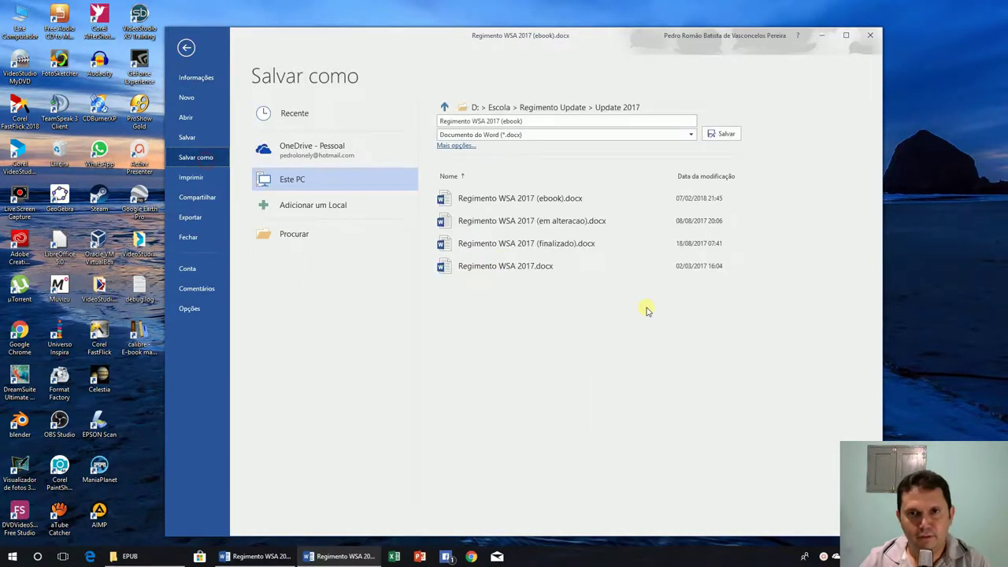
left_click(511, 107)
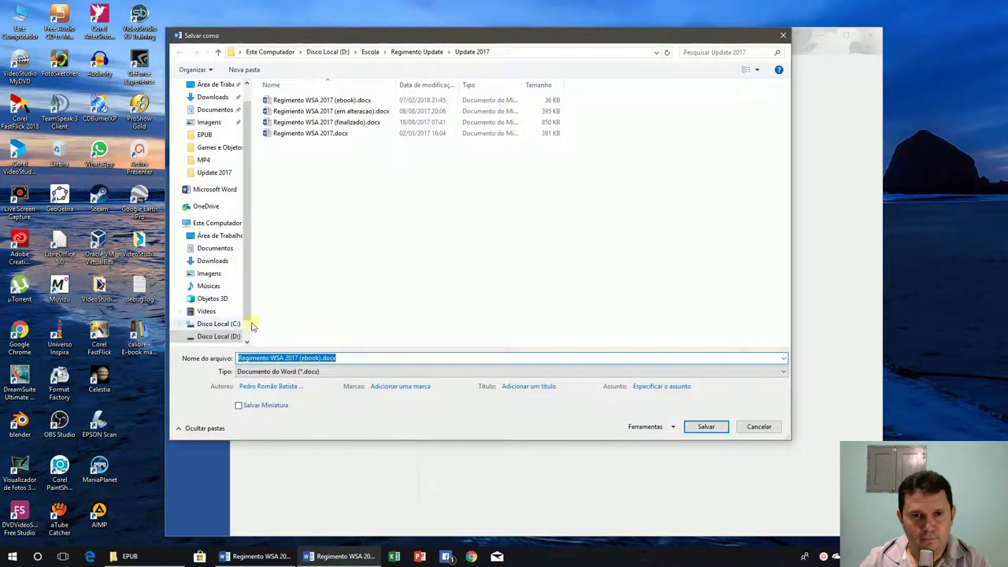
left_click(236, 336)
double_click(282, 332)
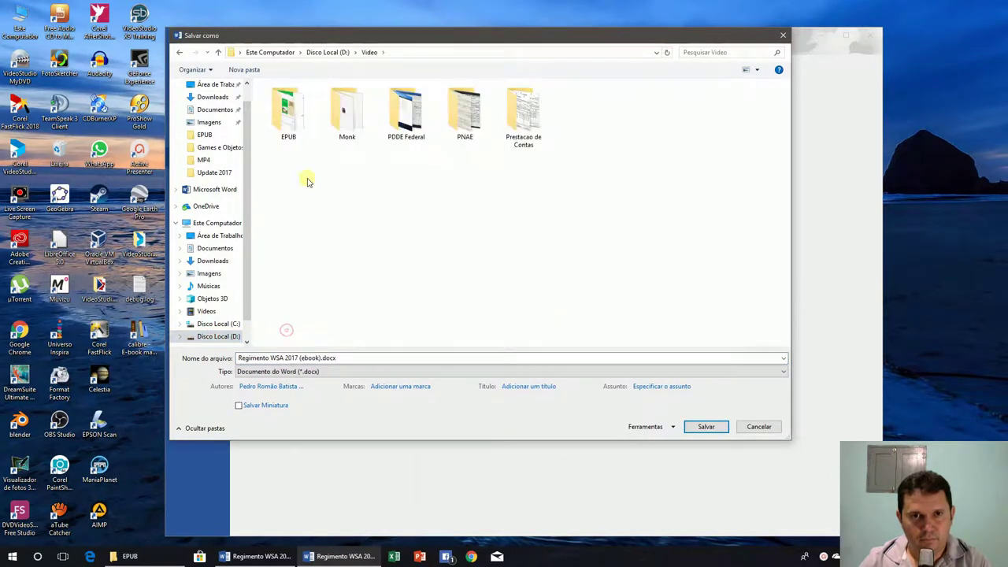
double_click(286, 120)
left_click(290, 358)
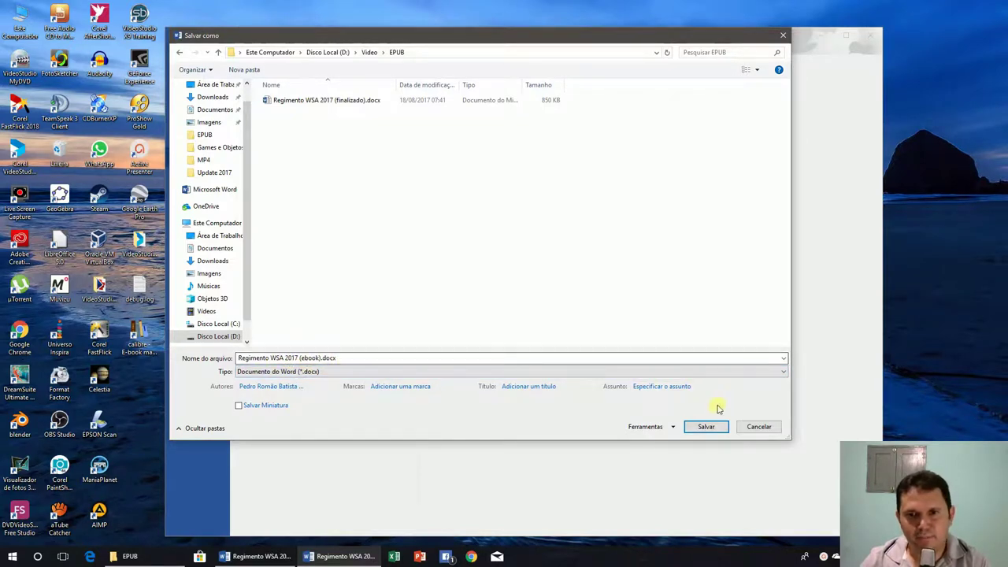
left_click(705, 427)
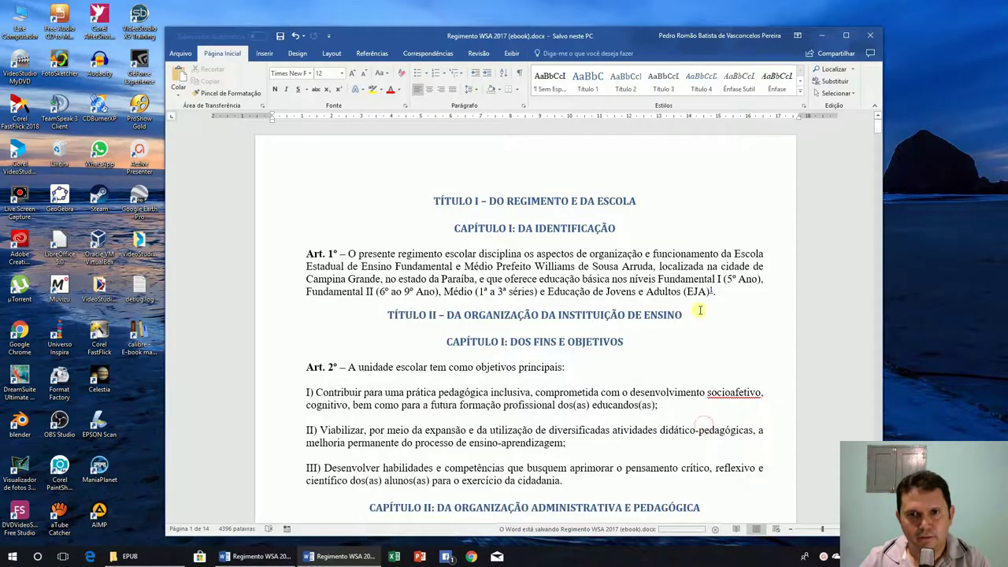
- Close both regulation documents, discarding the changes to Regimento WSA 2017 (finalizado), and minimize the EPUB folder window
left_click(869, 36)
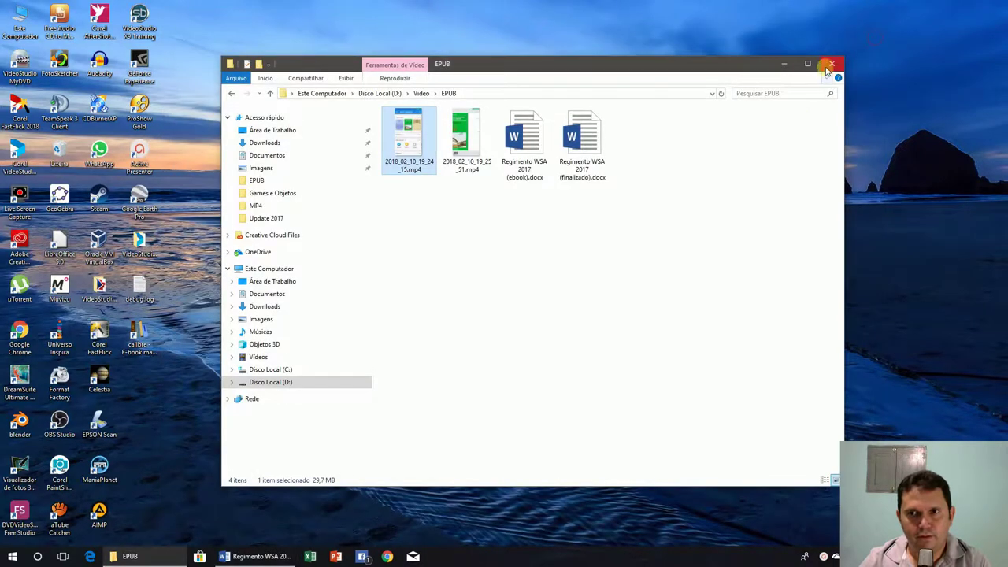
double_click(582, 140)
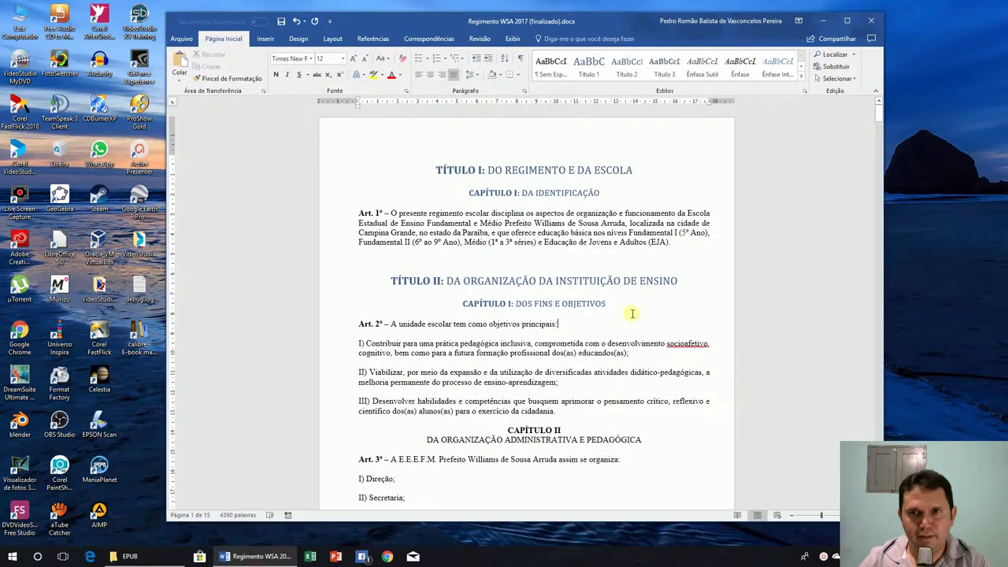
left_click(880, 22)
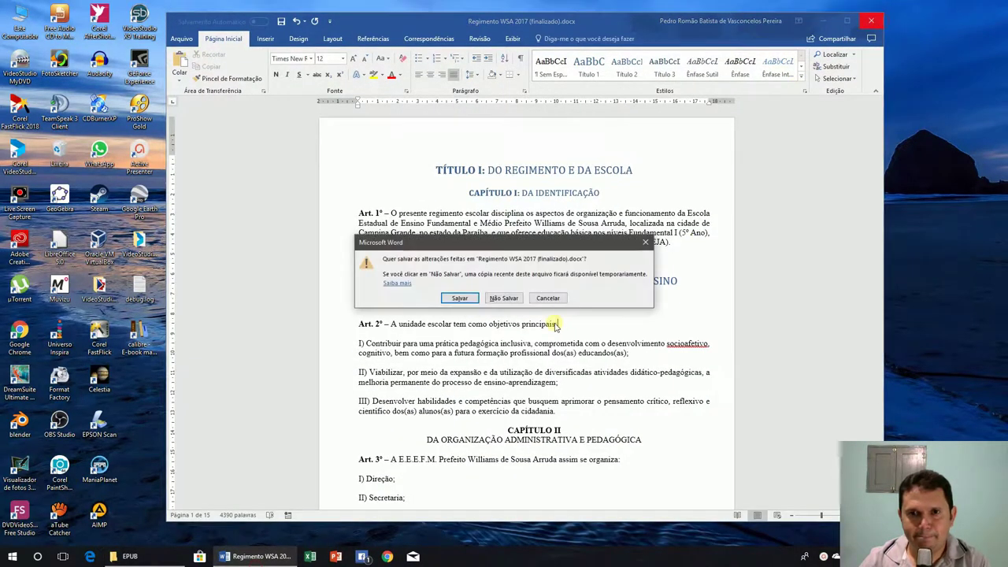
left_click(514, 297)
left_click(788, 64)
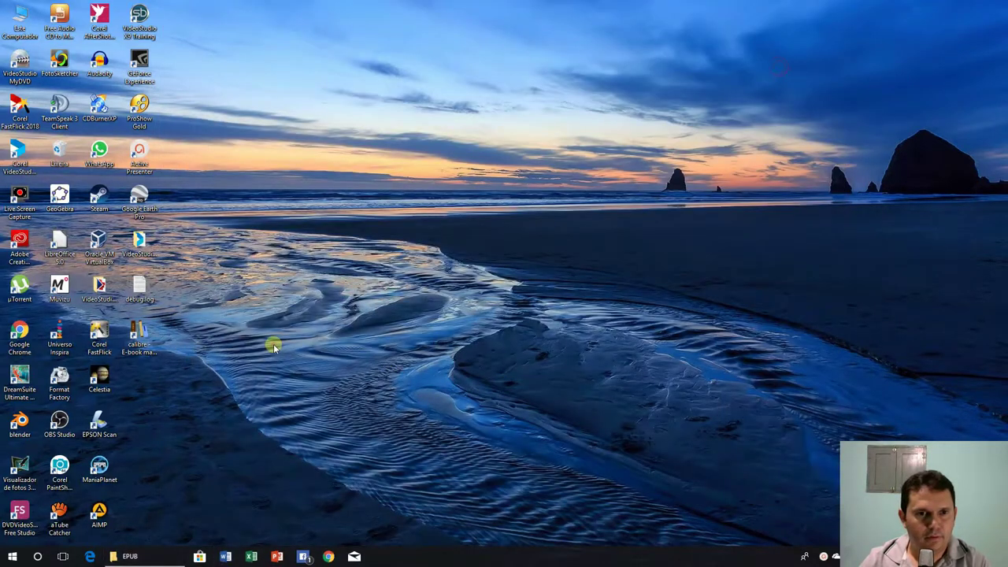
- Switch to calibre and add Regimento WSA 2017 (ebook).docx from the Video\EPUB folder on drive D to the library
left_click(136, 352)
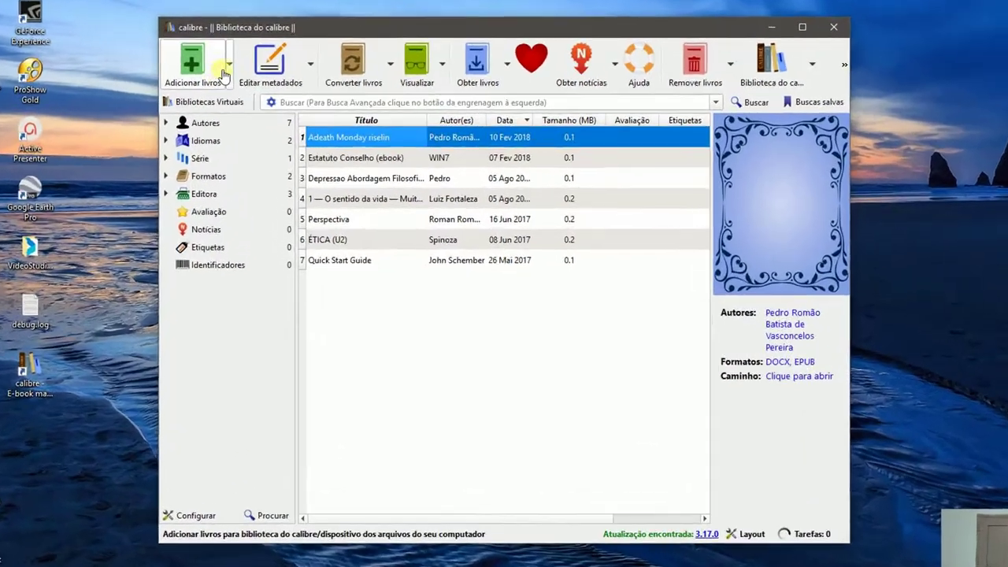
left_click(211, 75)
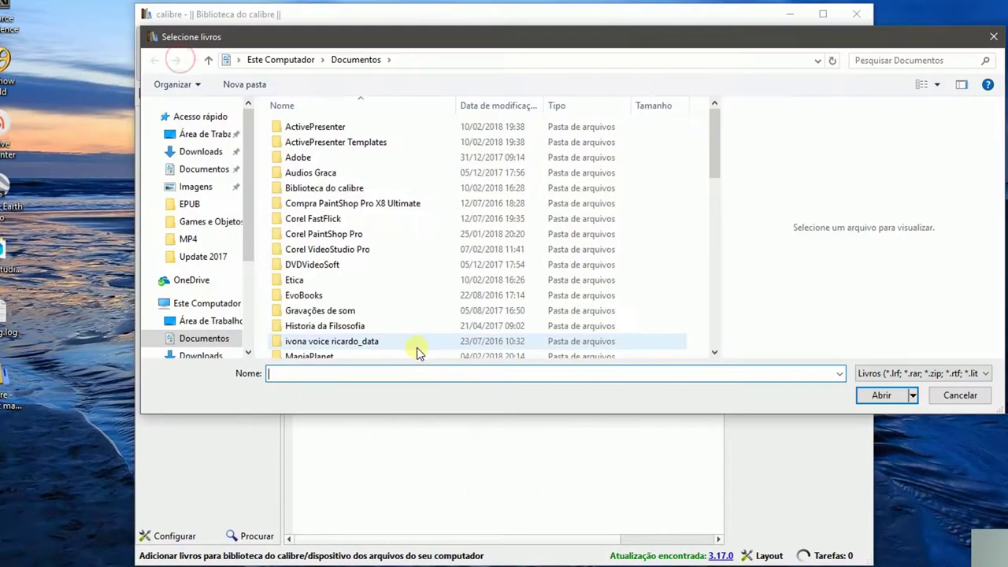
left_click_drag(247, 229, 251, 307)
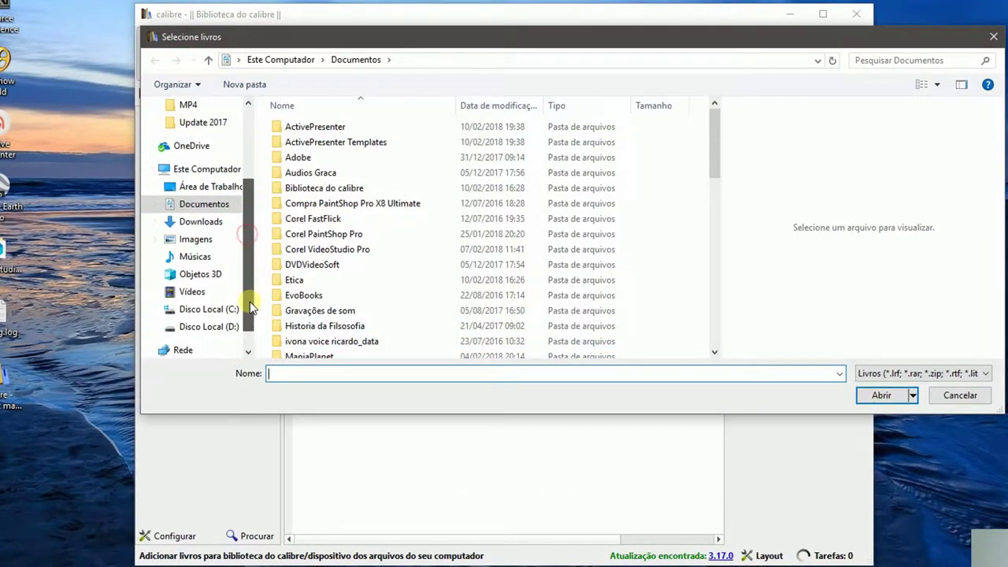
left_click(201, 326)
scroll(388, 317, "down", 4)
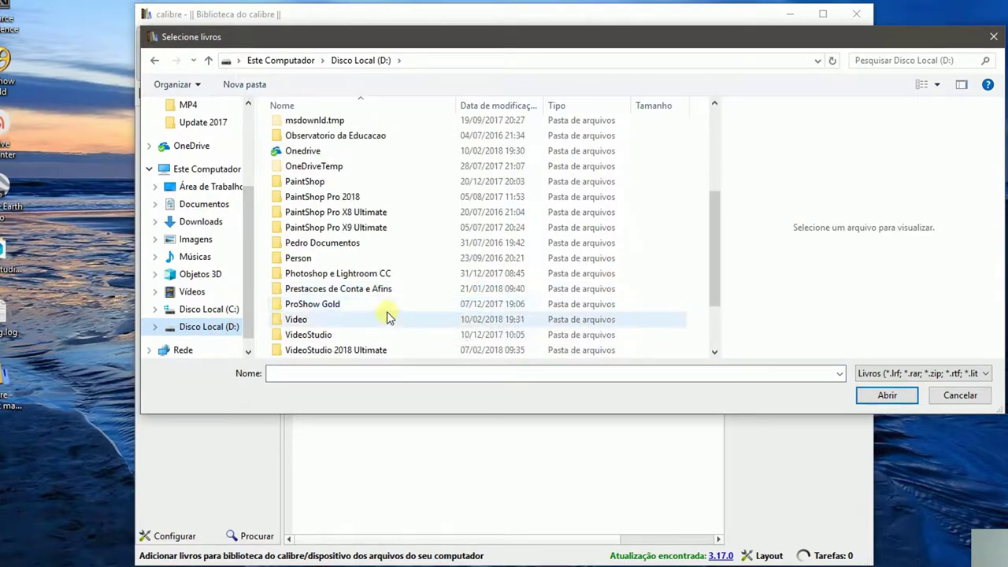
double_click(315, 319)
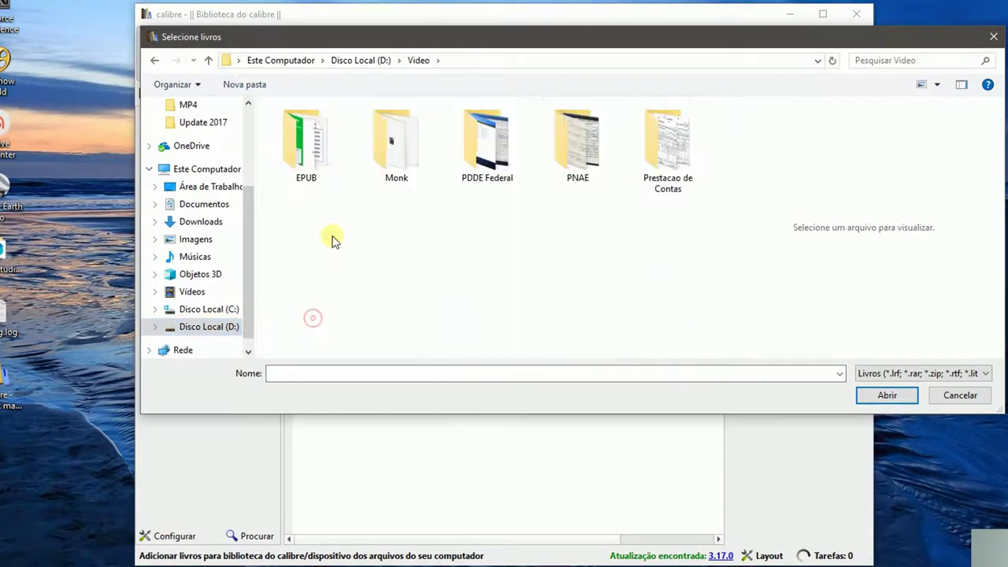
double_click(306, 162)
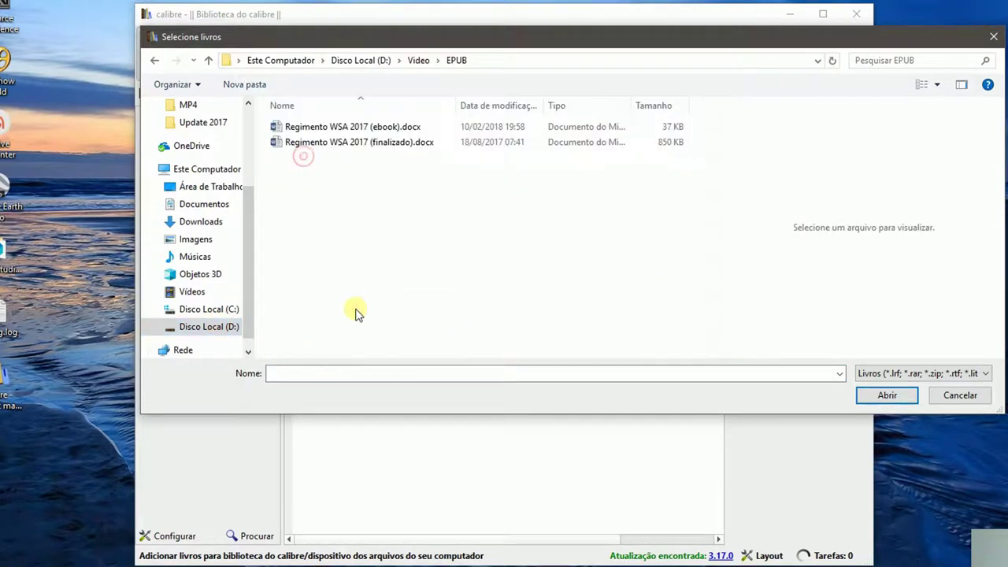
left_click(356, 134)
left_click(359, 130)
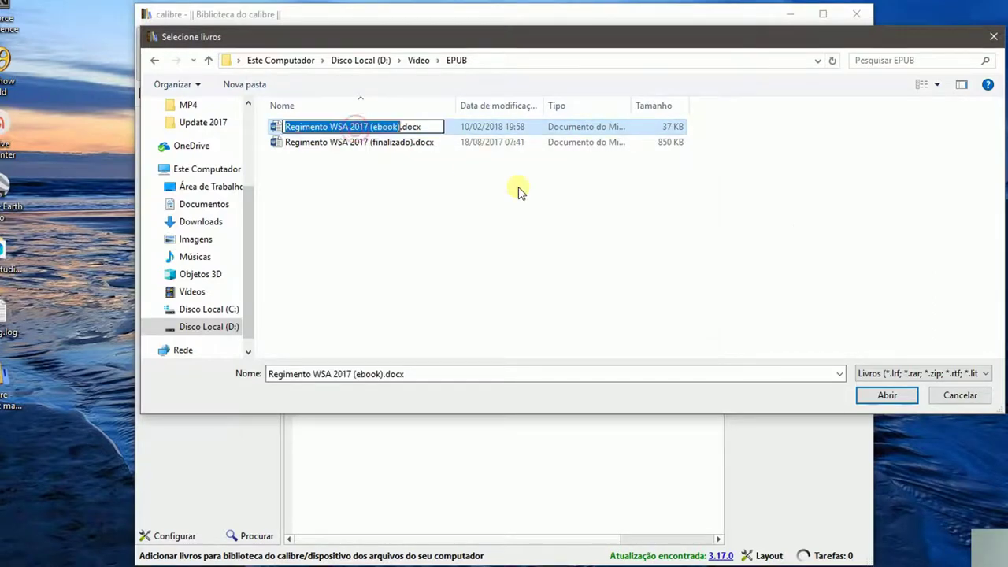
left_click(523, 246)
left_click(382, 127)
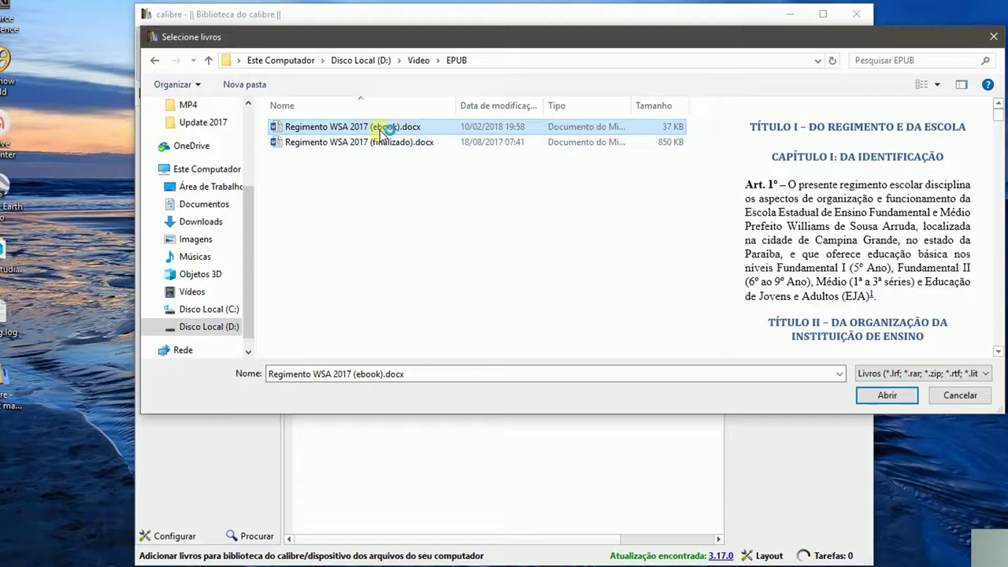
double_click(369, 133)
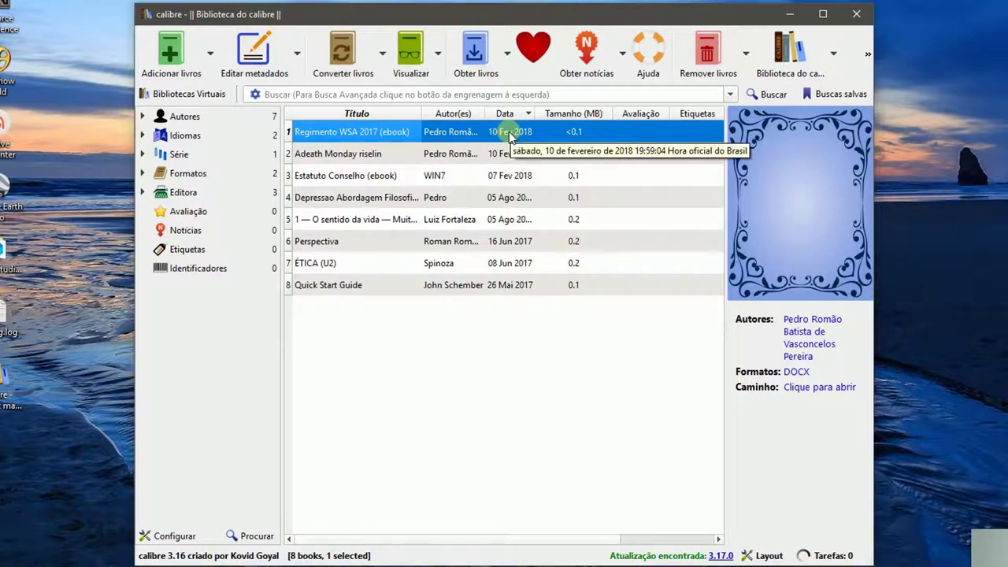
- Open the conversion settings for Regimento WSA 2017 (ebook) and review its title and author metadata
left_click(354, 67)
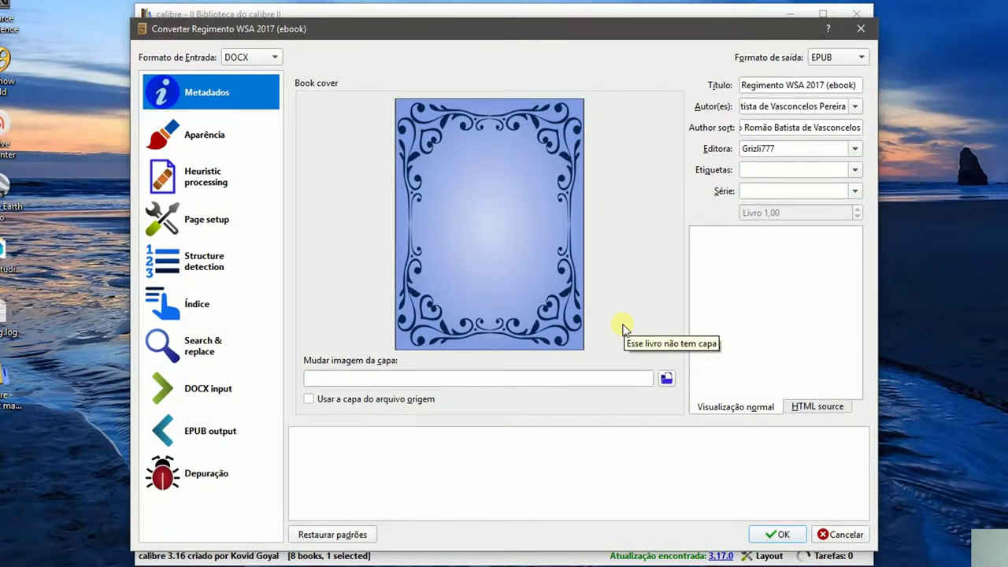
left_click(766, 86)
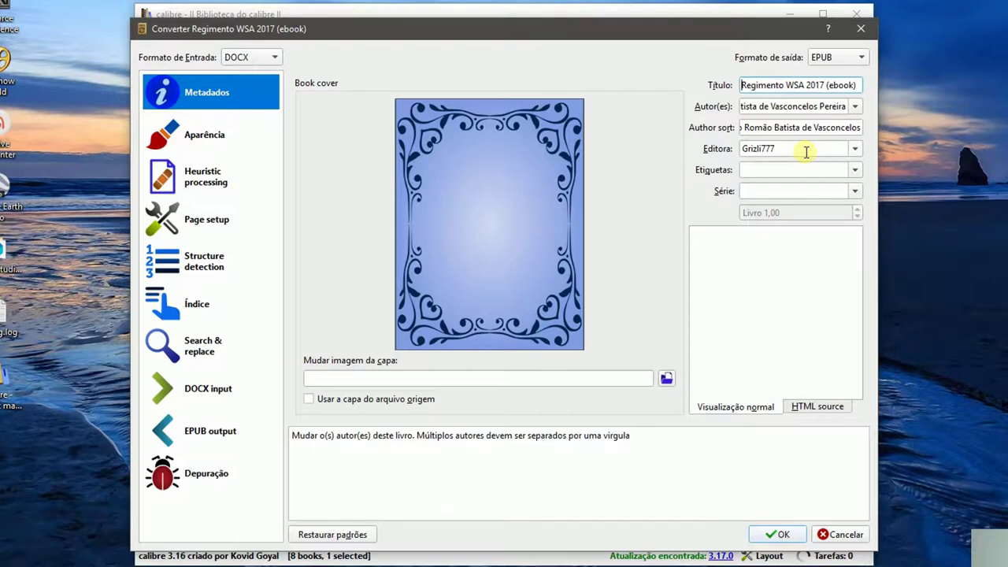
left_click(799, 105)
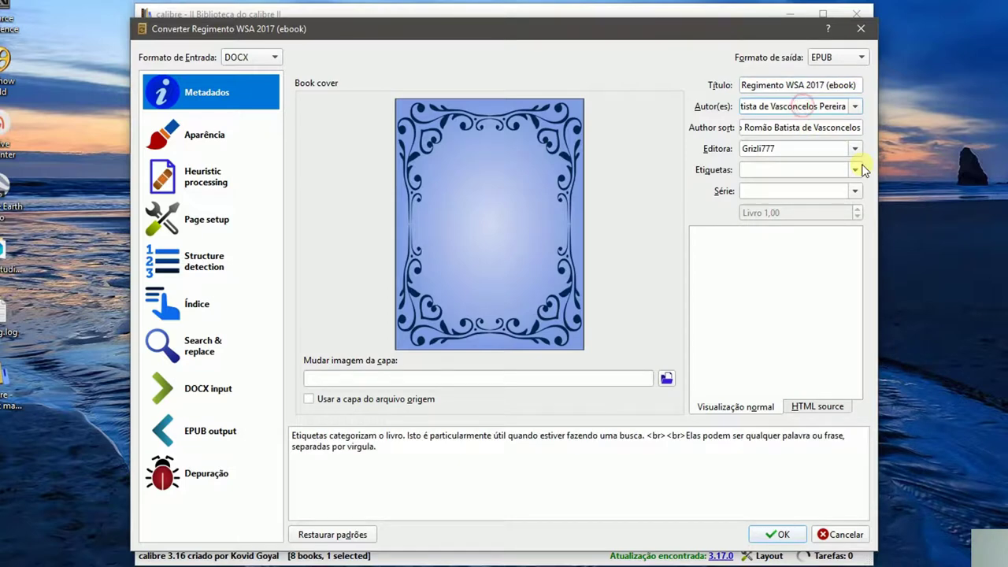
key("End")
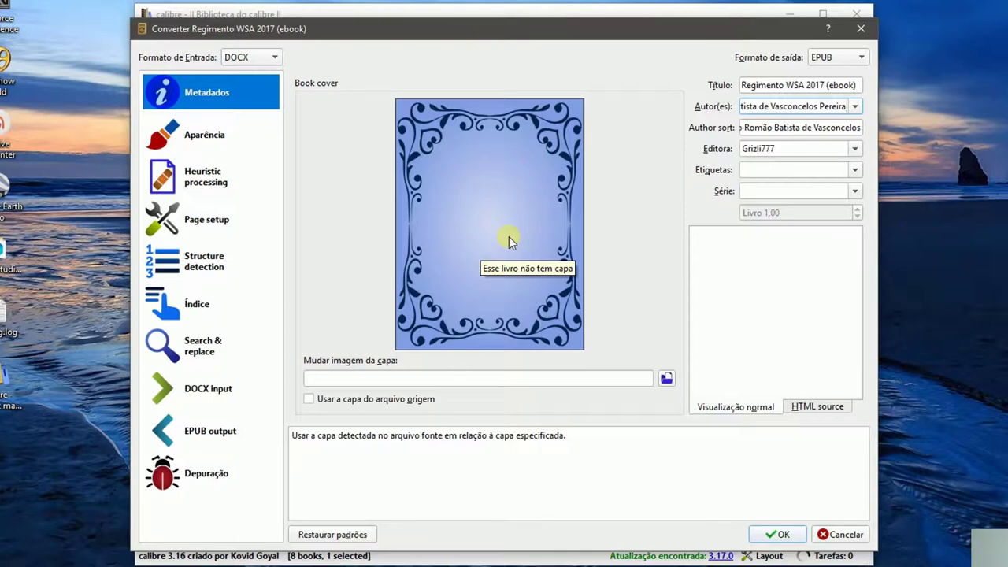
- Set Capa 2017.jpg from the Update 2017 folder as the book's cover image
left_click(667, 380)
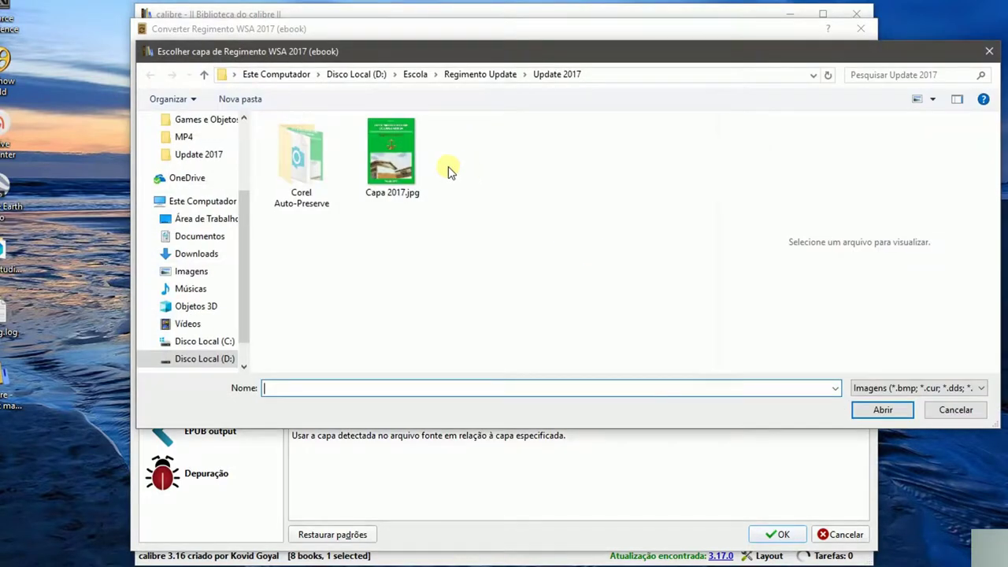
double_click(391, 169)
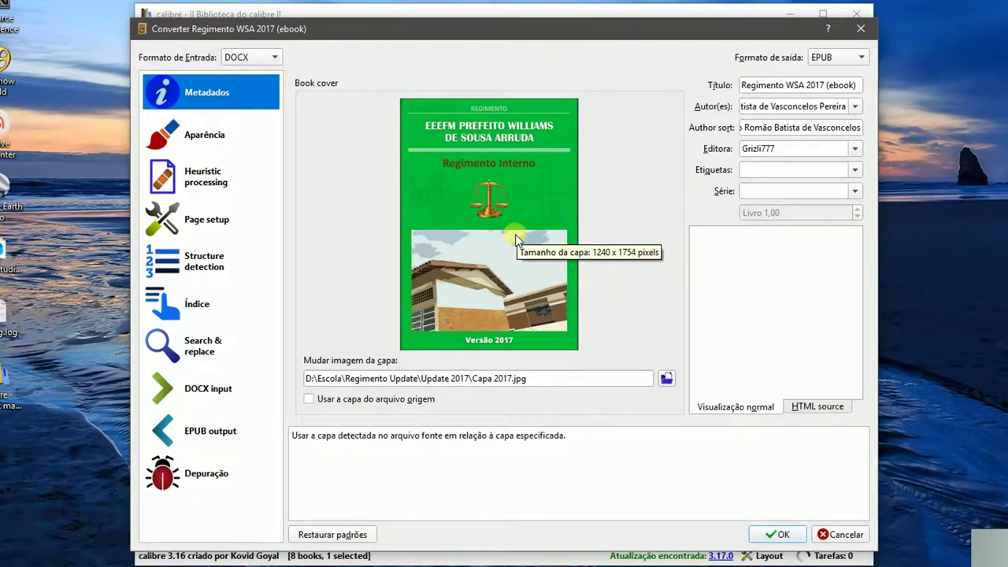
- Review the appearance, heuristic, page setup, structure, index and search settings, and start the conversion from DOCX to EPUB
left_click(211, 139)
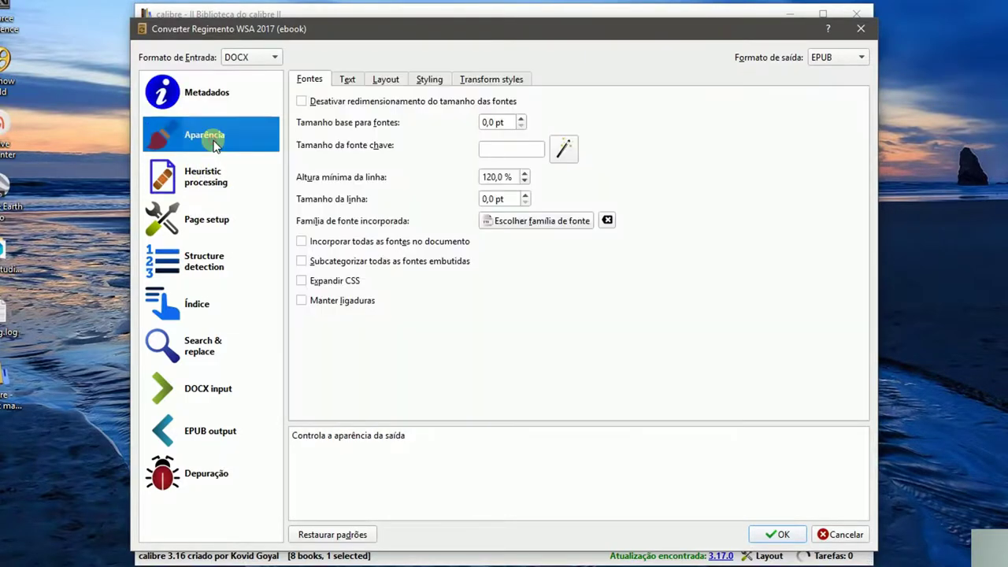
left_click(214, 183)
left_click(206, 224)
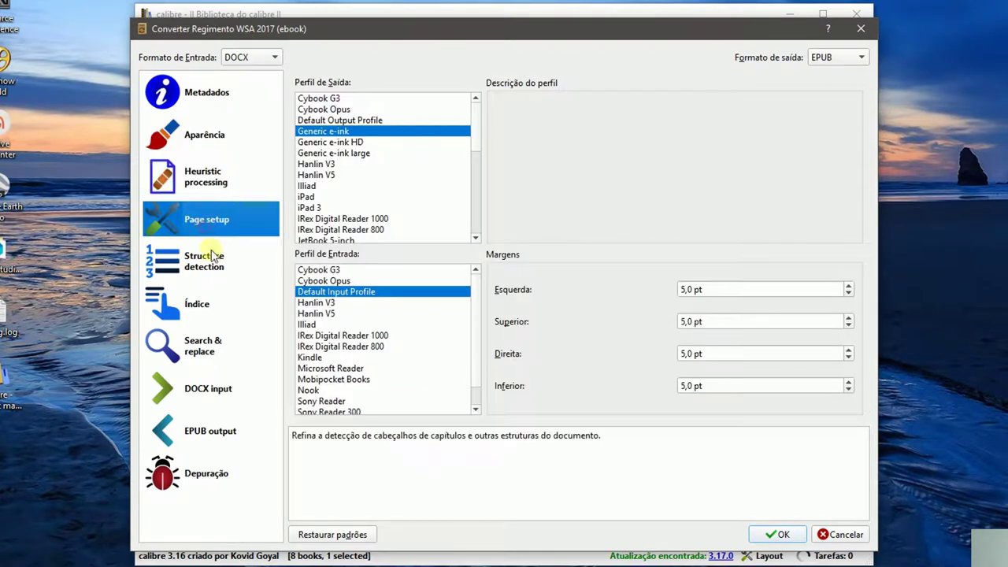
left_click(212, 266)
left_click(211, 303)
left_click(207, 350)
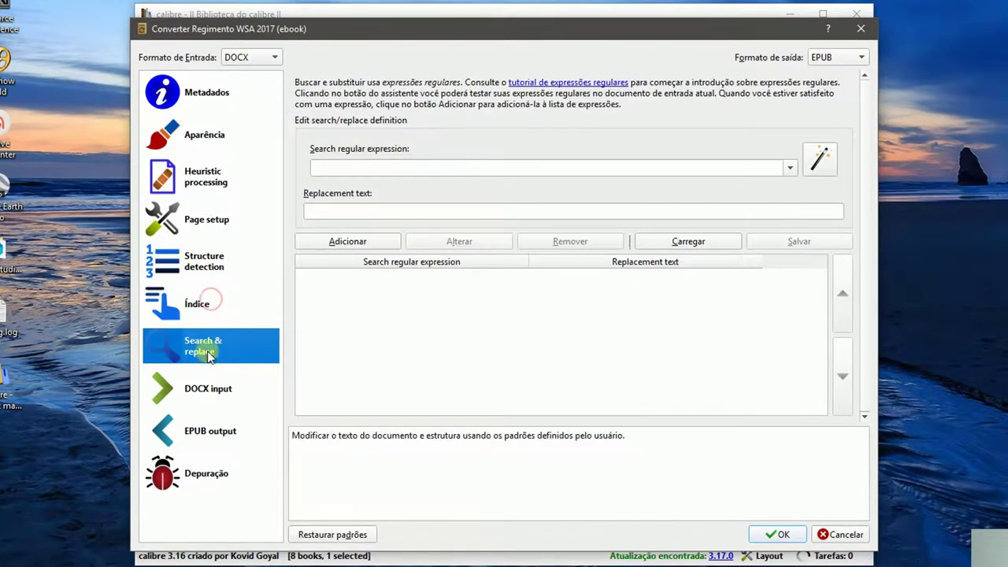
left_click(213, 101)
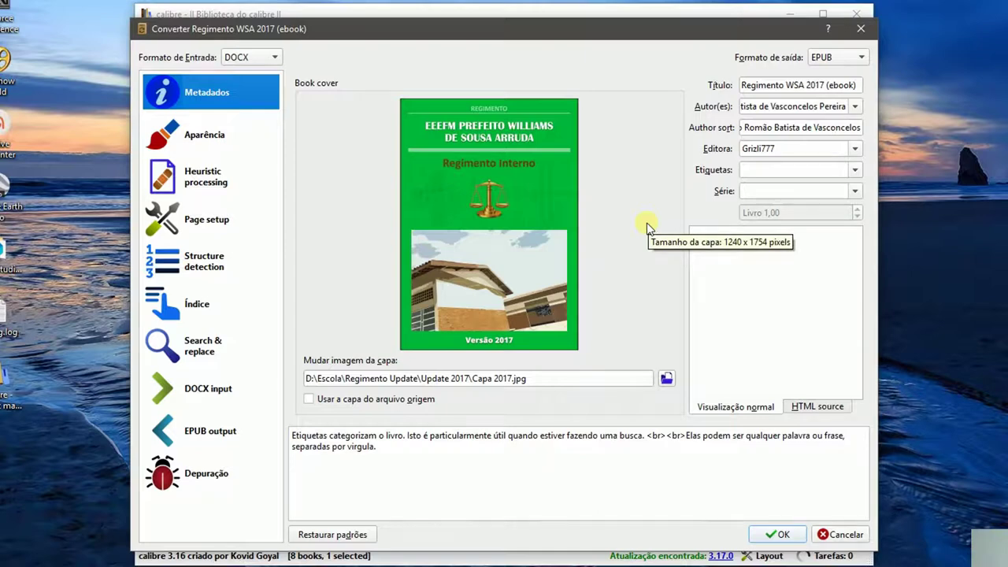
left_click(780, 535)
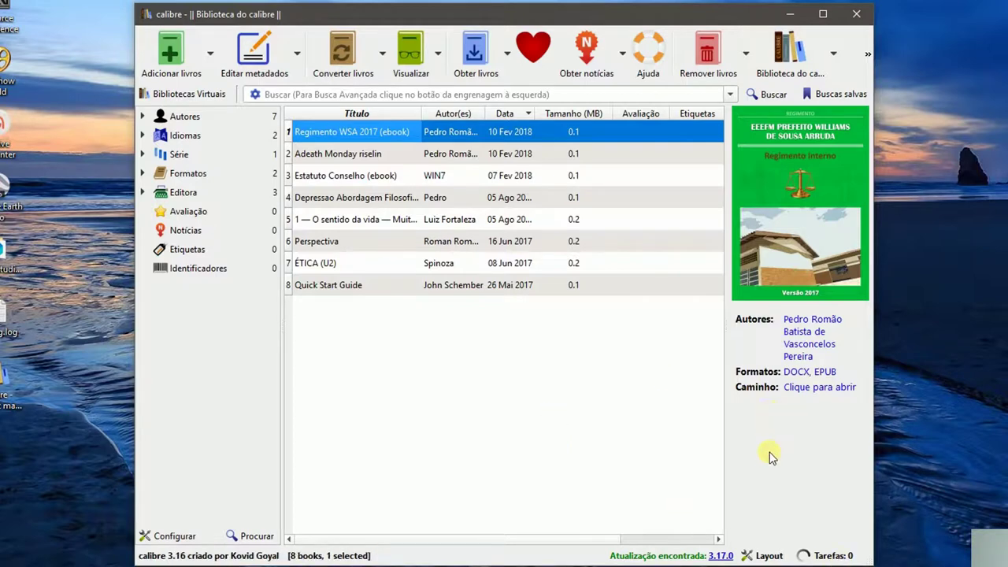
- Open the converted book's library folder, widen the name column to locate the EPUB file, and minimize the folder window
left_click(827, 394)
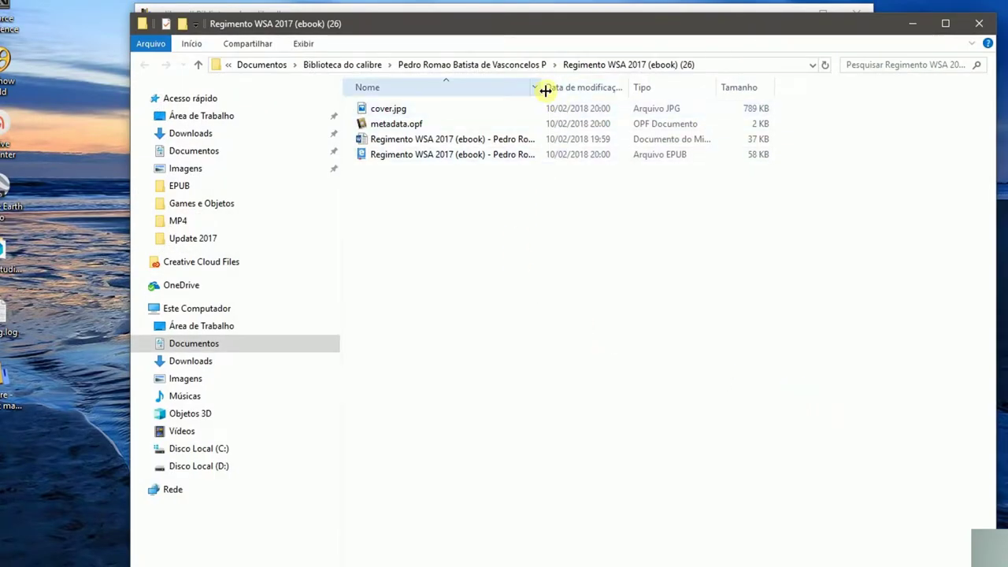
left_click_drag(542, 88, 675, 90)
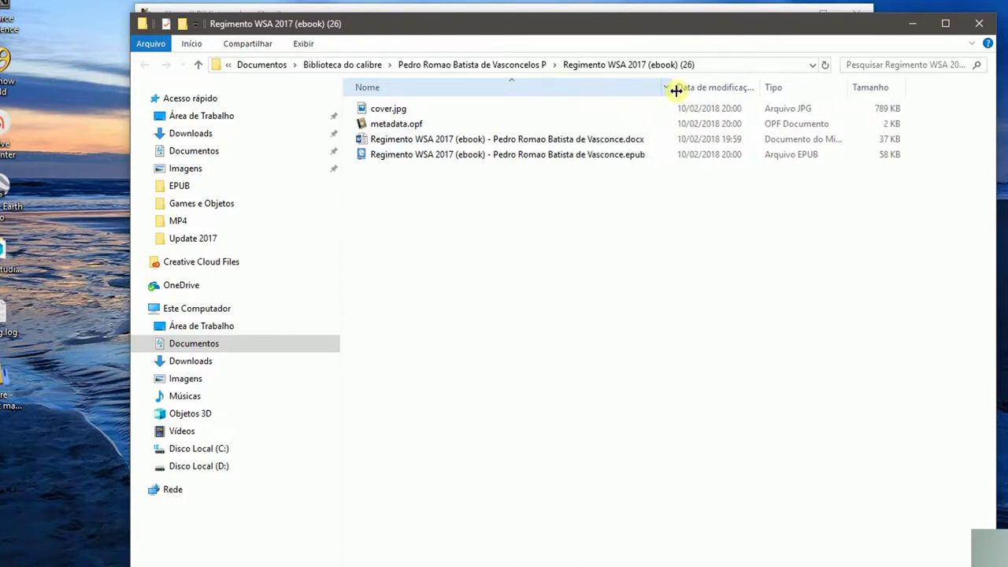
left_click(448, 157)
left_click(421, 157)
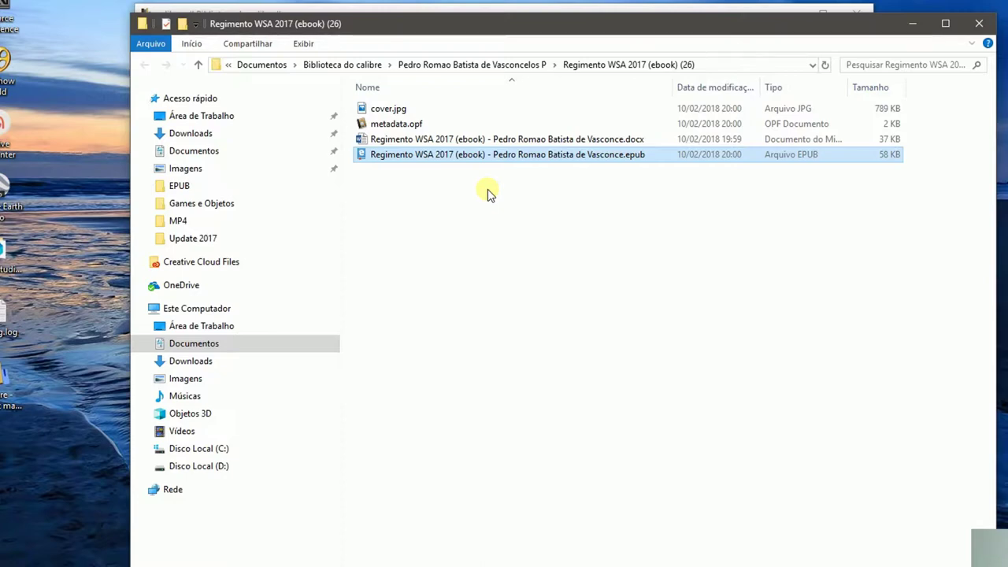
left_click(911, 29)
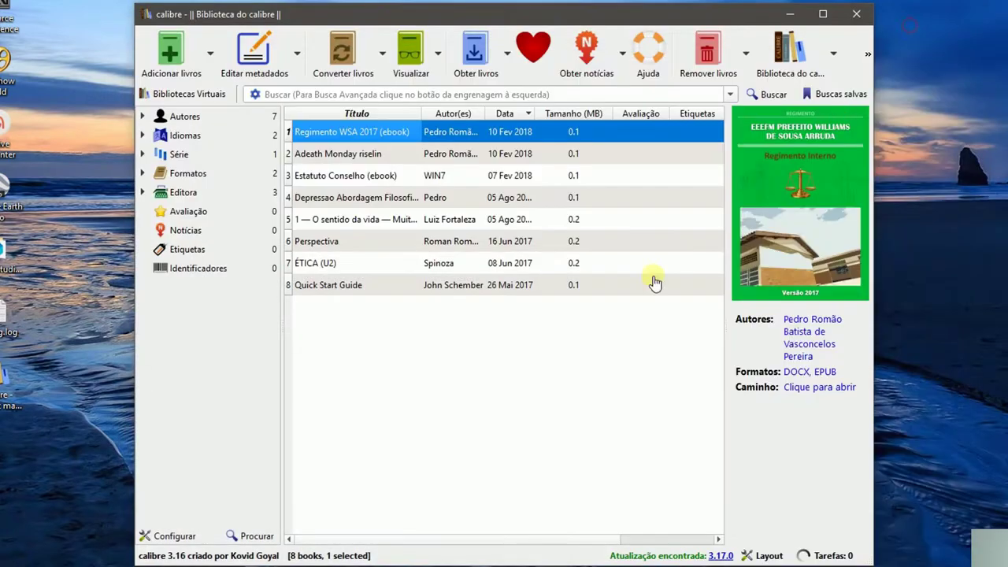
- Open Regimento WSA 2017 (ebook) from the library in the calibre E-book viewer
left_click(358, 132)
right_click(358, 134)
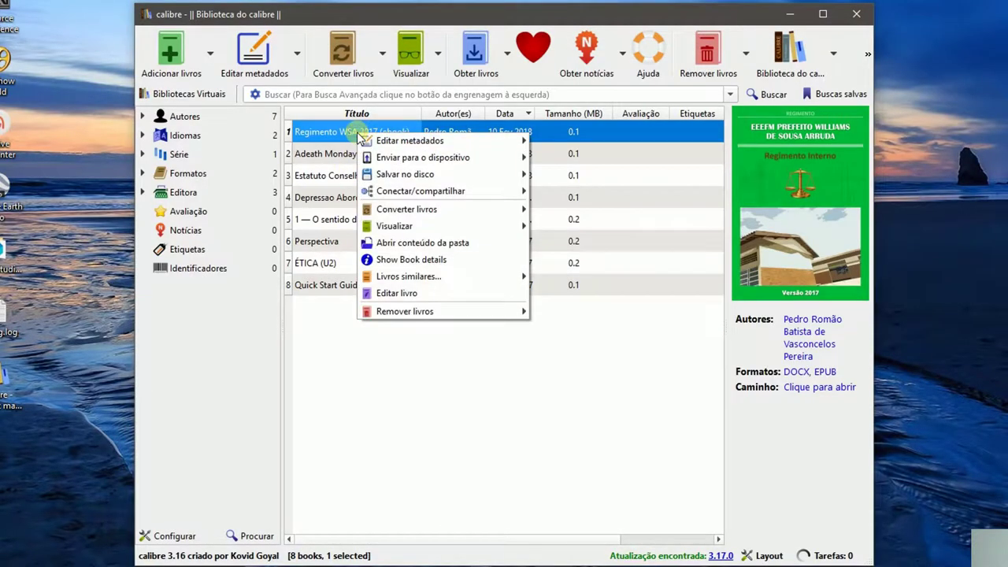
mouse_move(439, 227)
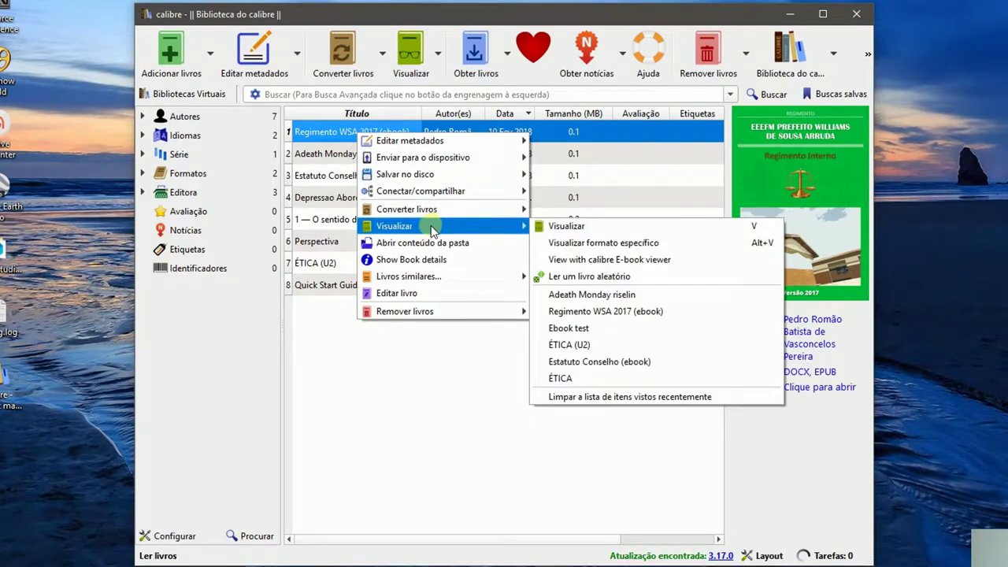
left_click(647, 264)
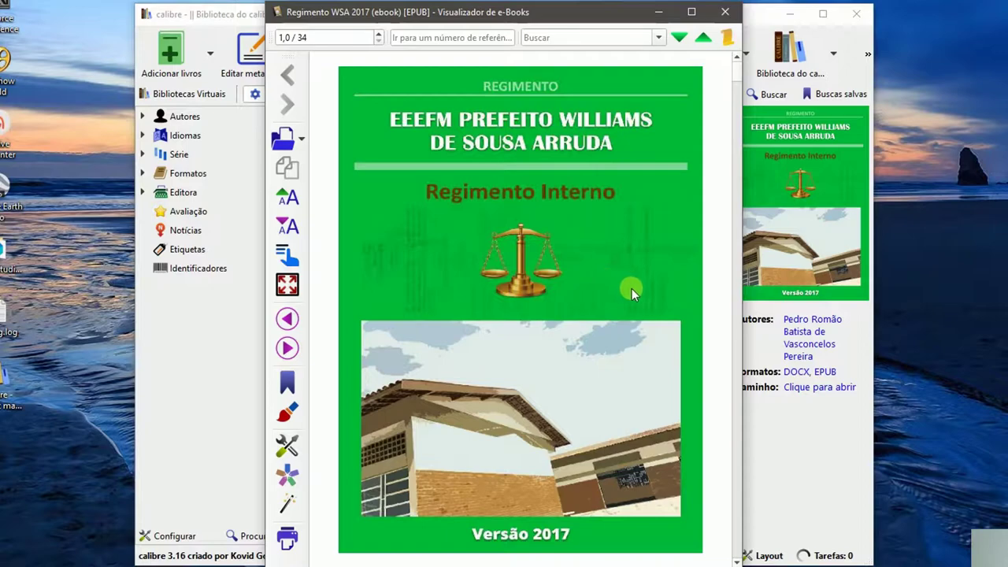
- Browse the cover and the first two titles, follow the note 1 link in Art. 1º and return to the text
scroll(659, 313, "down", 1)
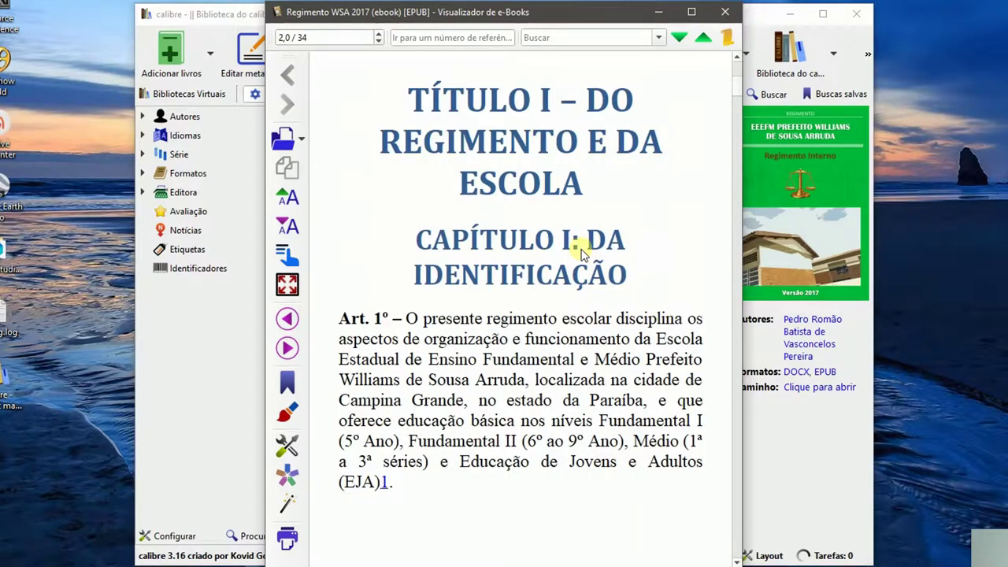
scroll(581, 252, "down", 1)
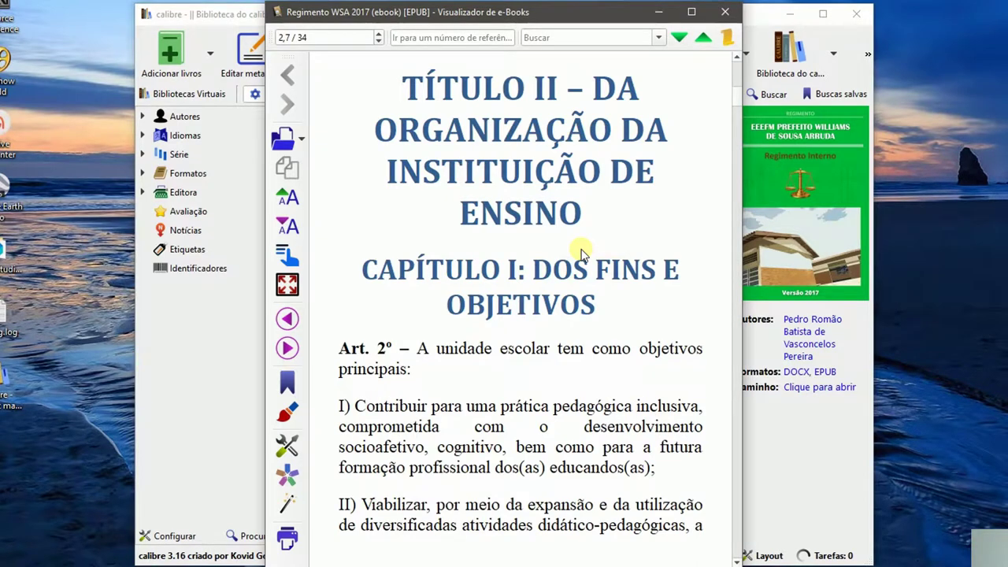
scroll(581, 252, "up", 1)
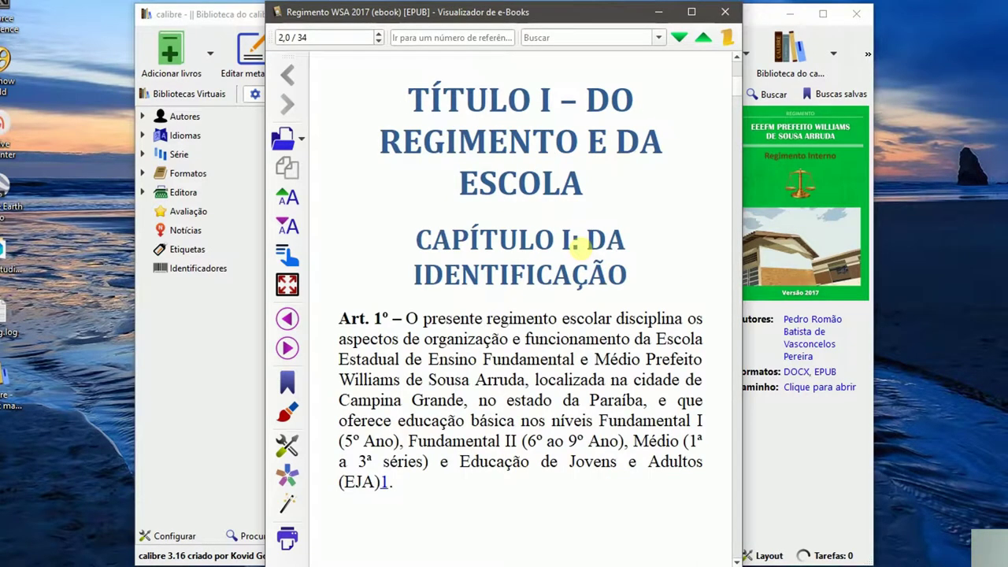
left_click(384, 483)
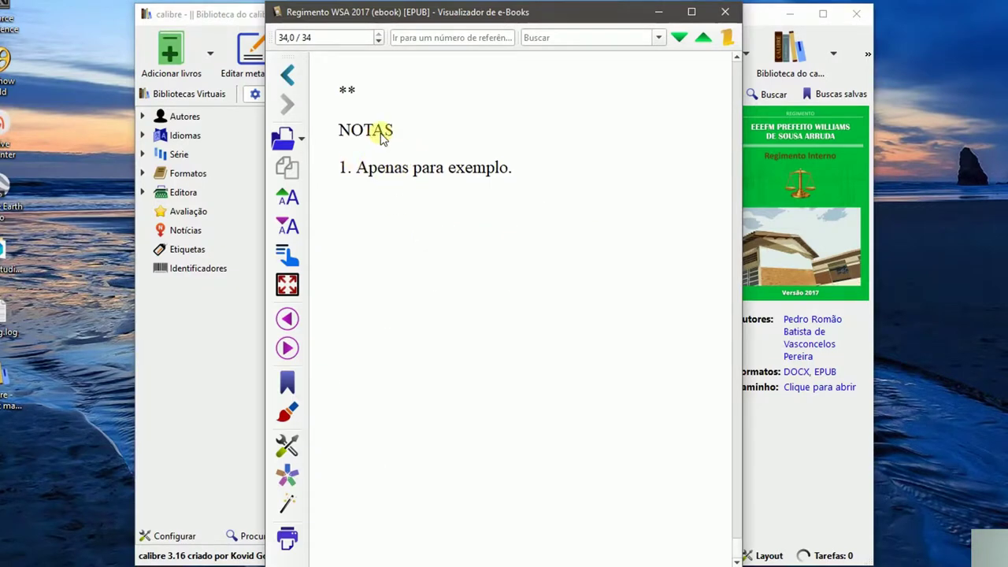
left_click(288, 77)
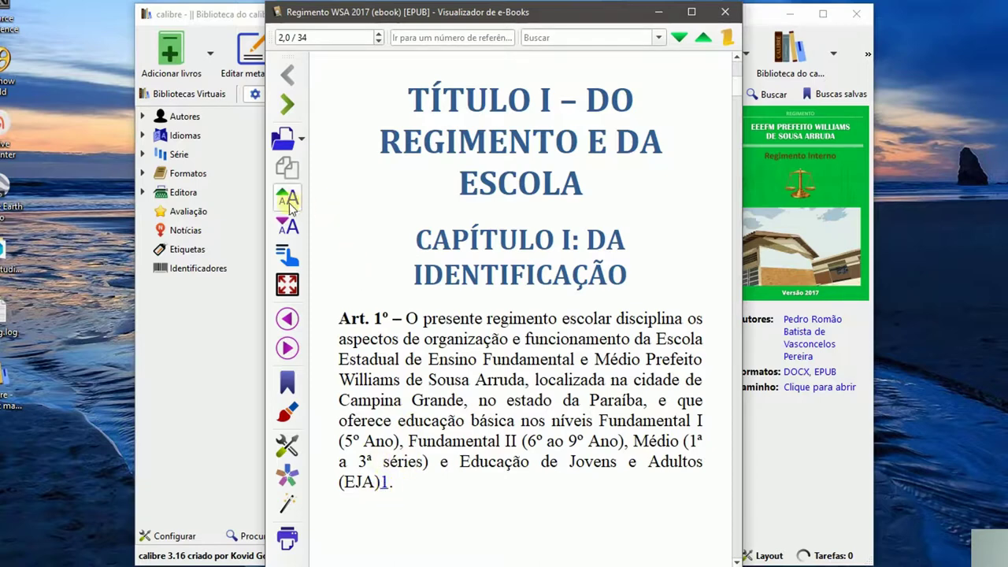
- Enlarge the viewer's text by two levels and check the pages up to the cover
left_click(288, 198)
left_click(289, 199)
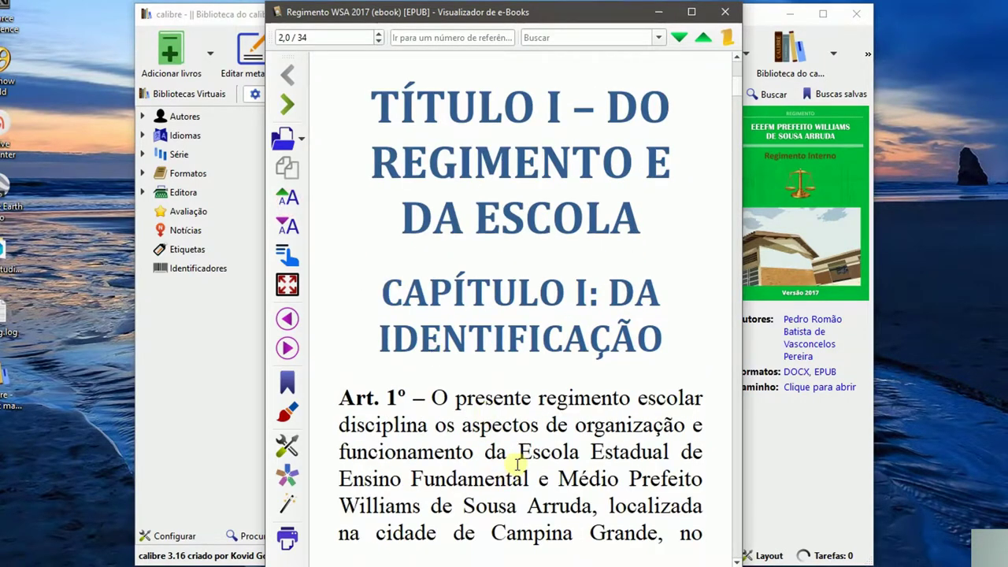
scroll(513, 466, "down", 5)
scroll(526, 439, "up", 10)
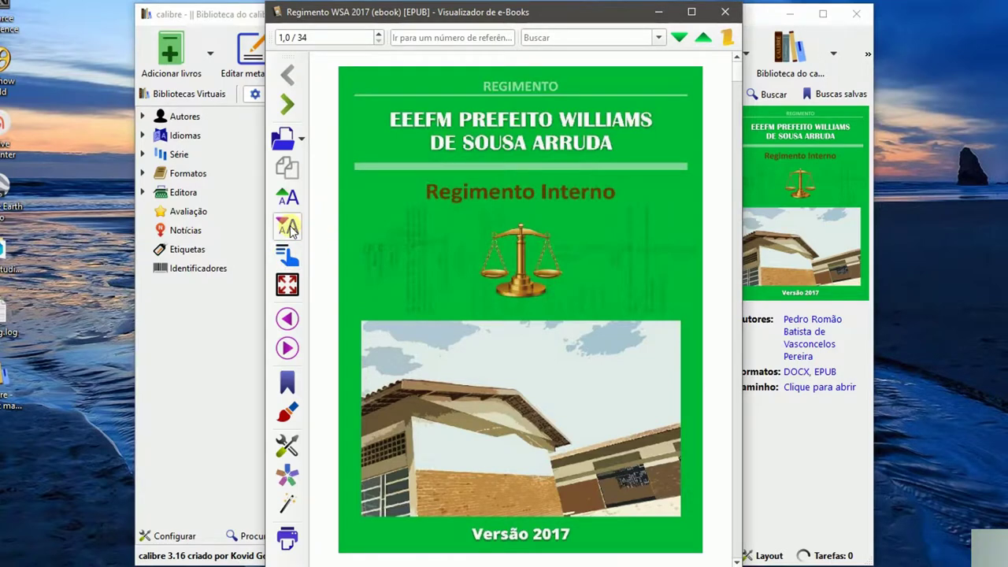
- Use the table of contents to go to Seção IV: Do Conselho de Classe under Título II, Capítulo II, and hide the contents
left_click(287, 257)
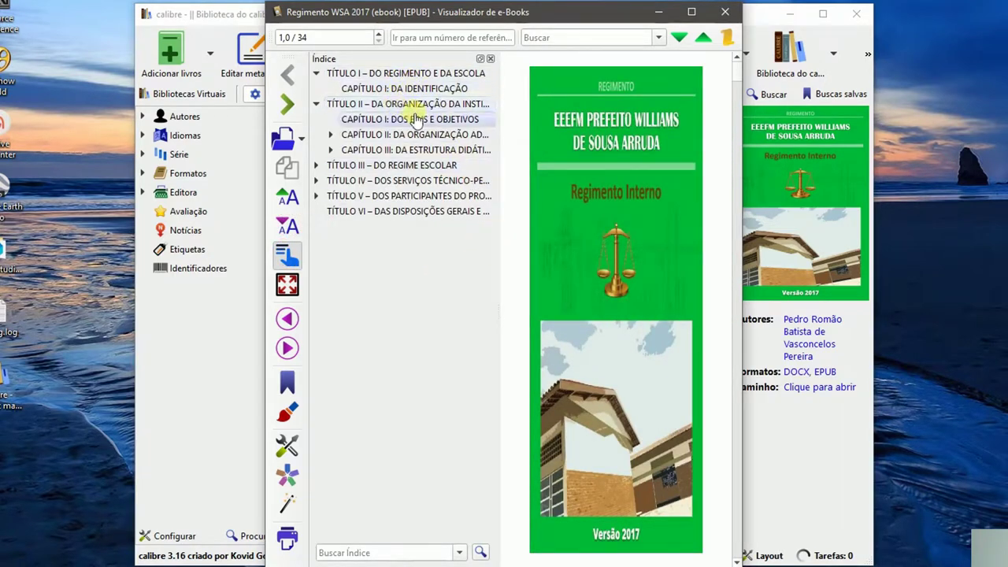
left_click(331, 135)
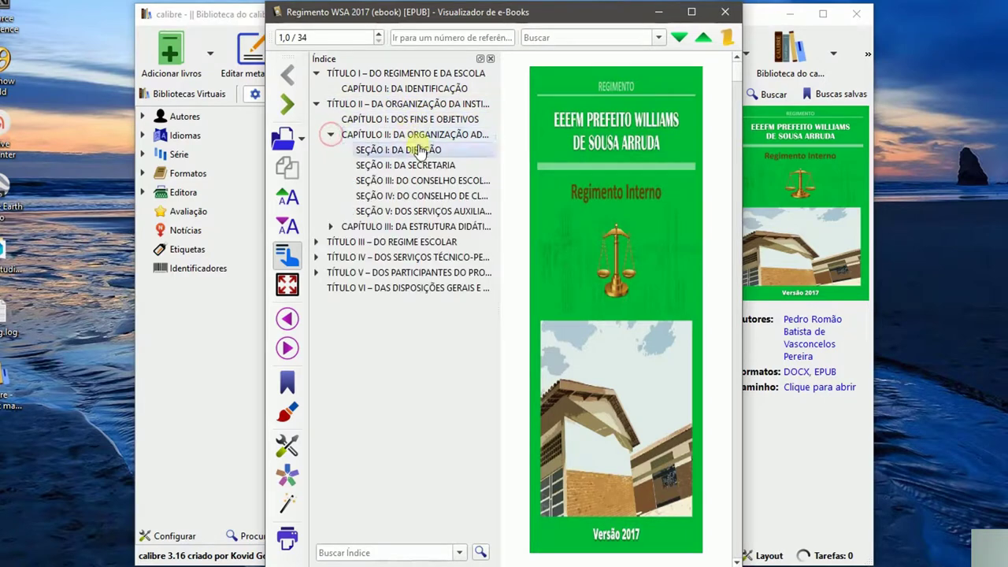
left_click(408, 201)
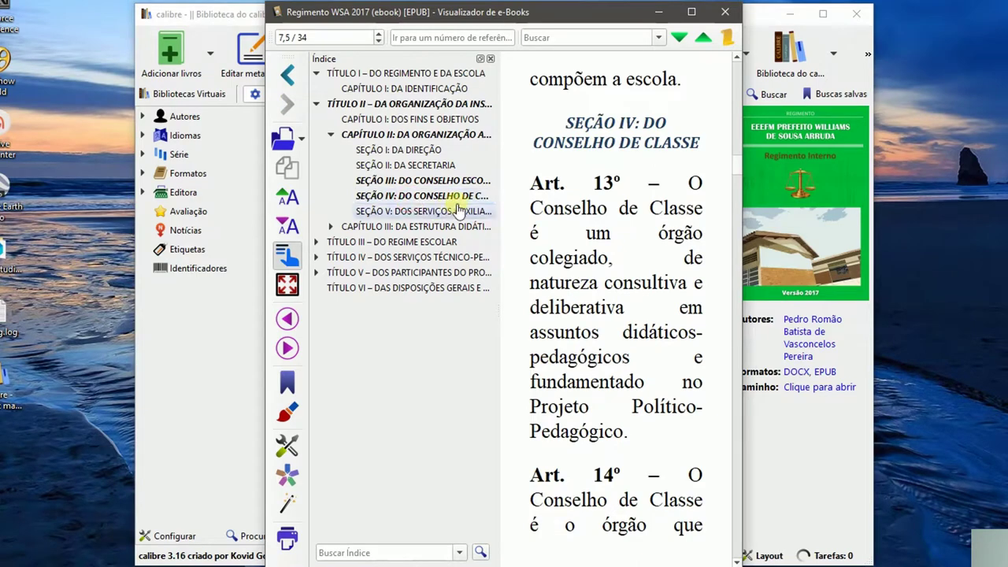
left_click(489, 59)
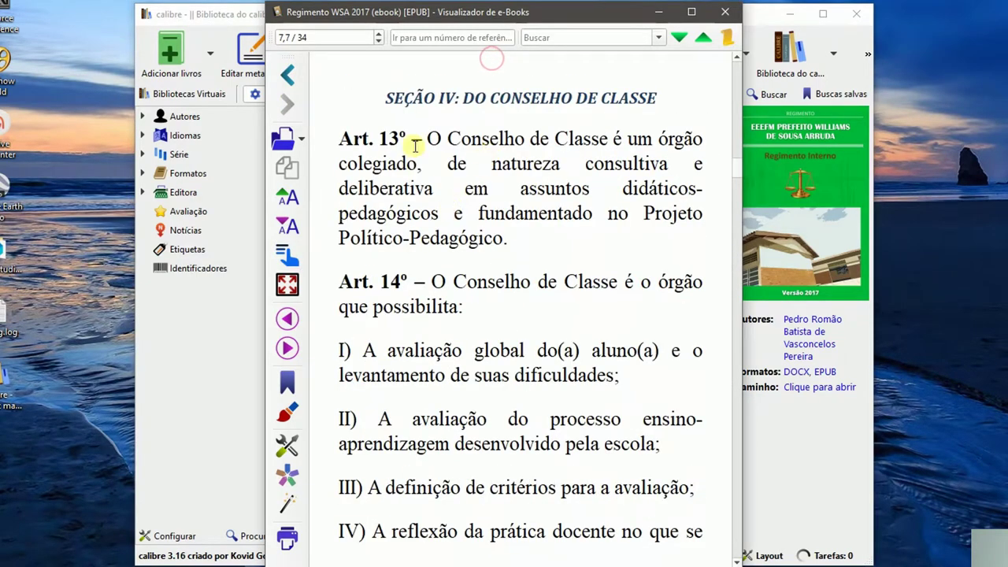
- Read on from Seção IV through Art. 24º and close the e-book viewer
scroll(558, 277, "down", 5)
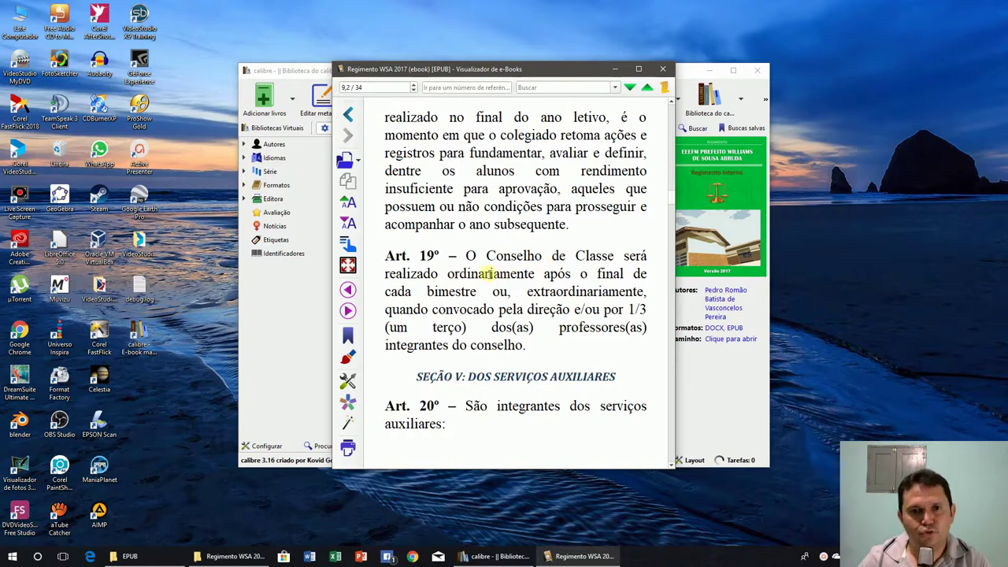
scroll(486, 270, "down", 3)
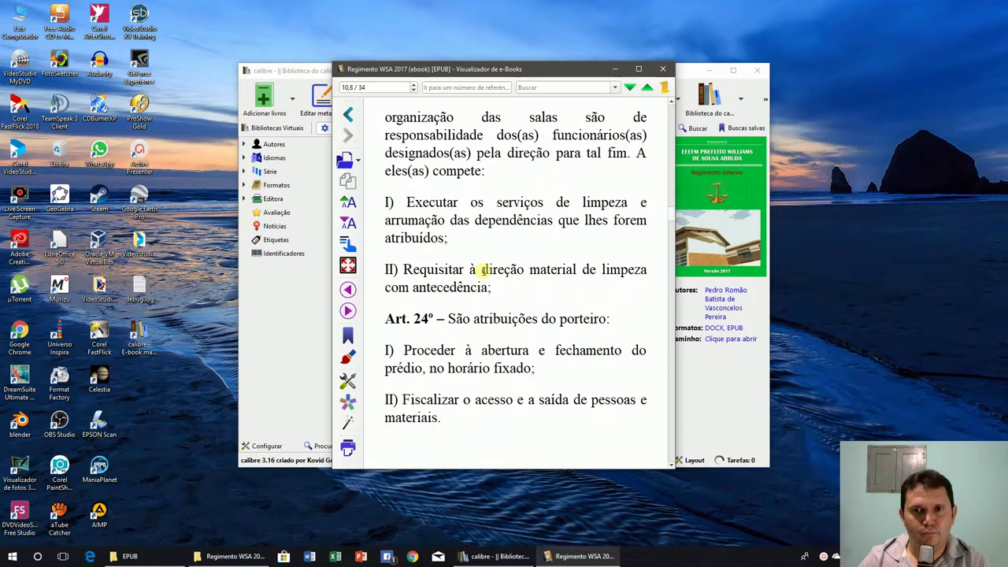
left_click(663, 68)
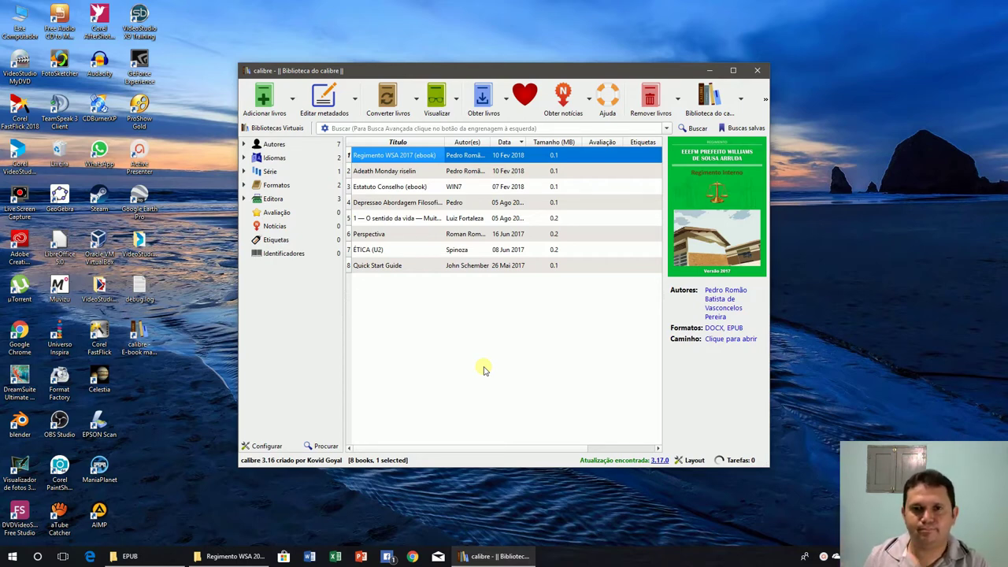
left_click(824, 556)
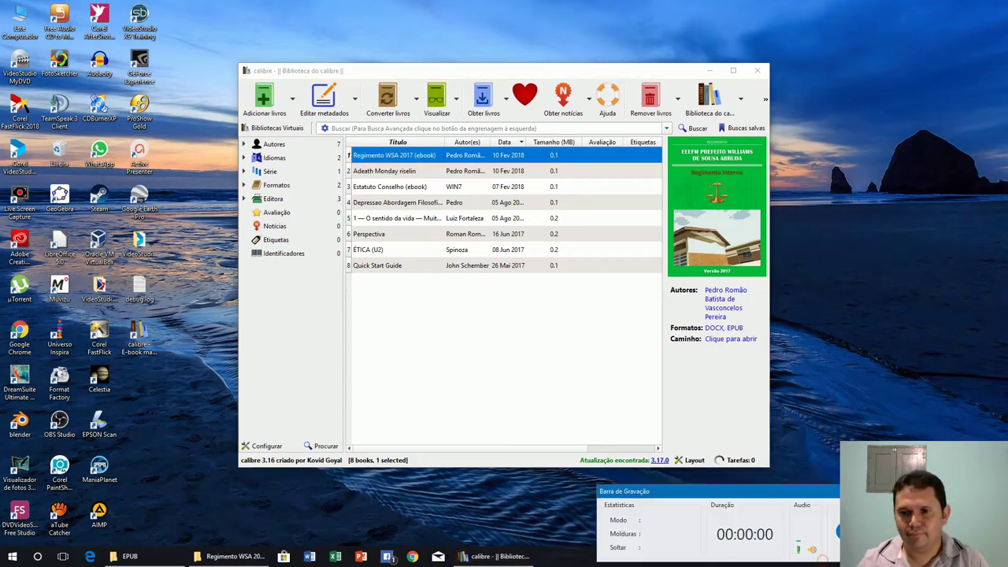